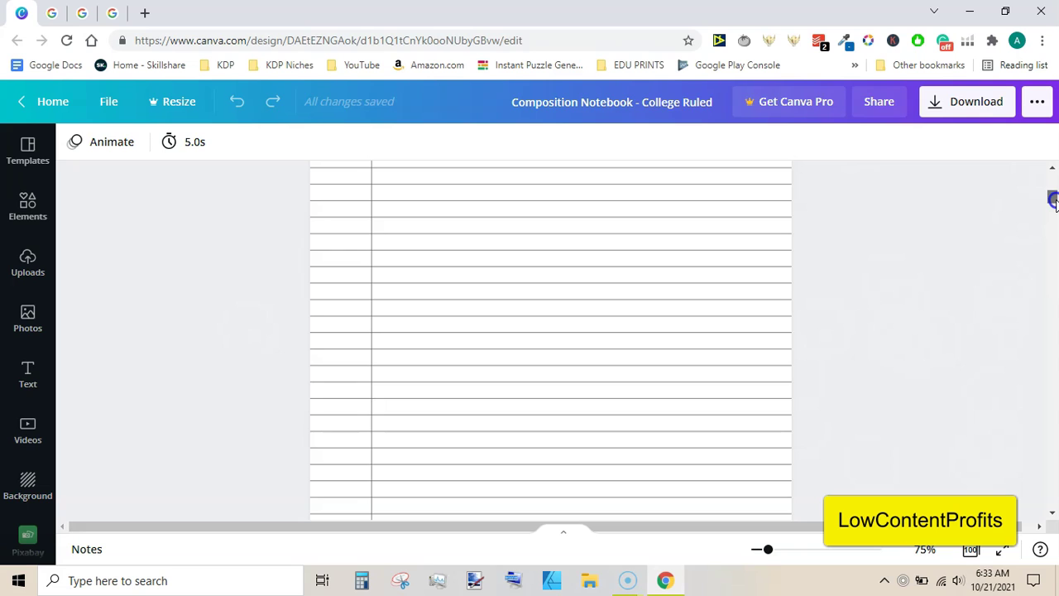
- Examine the lined first page of the composition notebook design, its download options and its file details
drag(1053, 201, 1053, 179)
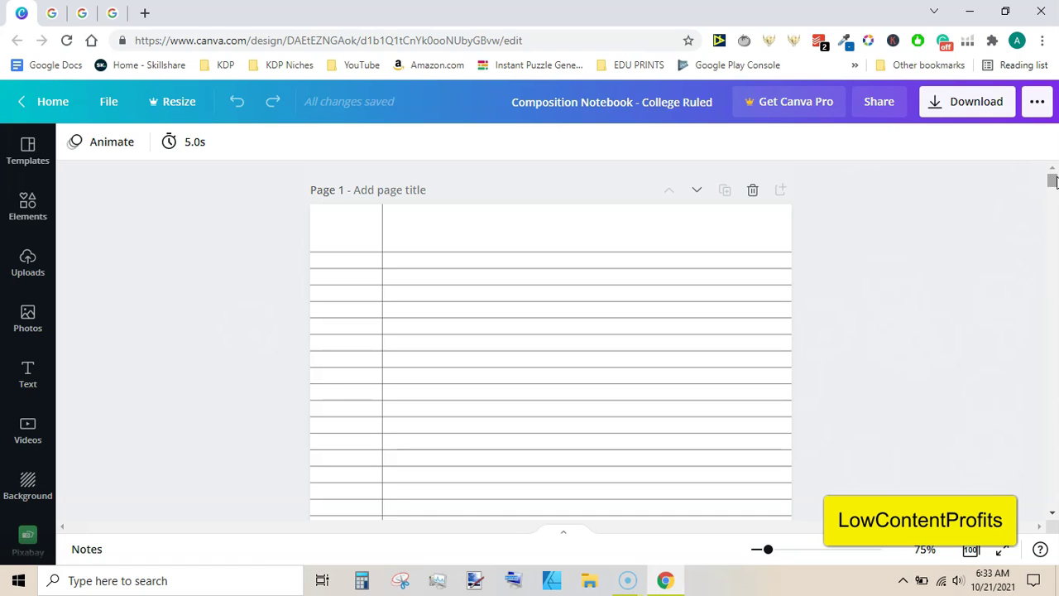
click(1024, 175)
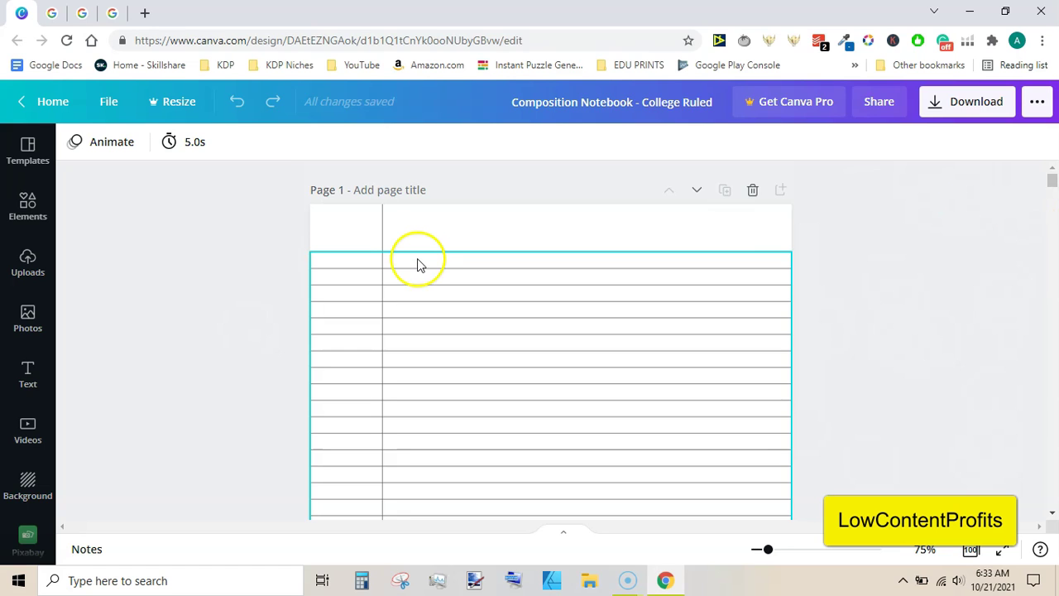
mouse_move(1051, 176)
mouse_down()
mouse_move(1051, 188)
mouse_move(1052, 175)
mouse_up()
click(1020, 192)
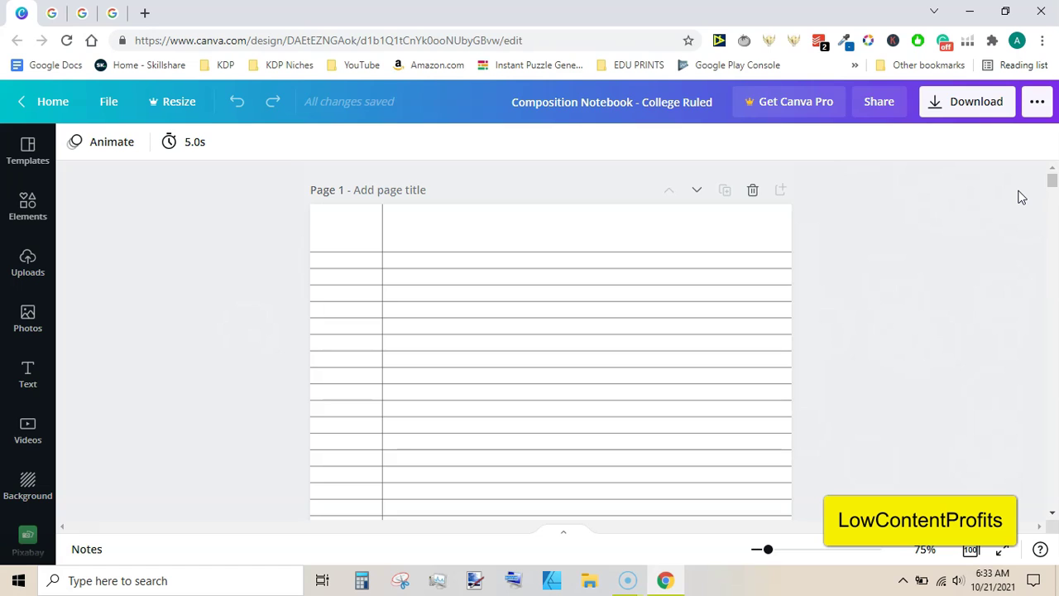
click(499, 345)
click(553, 216)
click(869, 267)
click(429, 230)
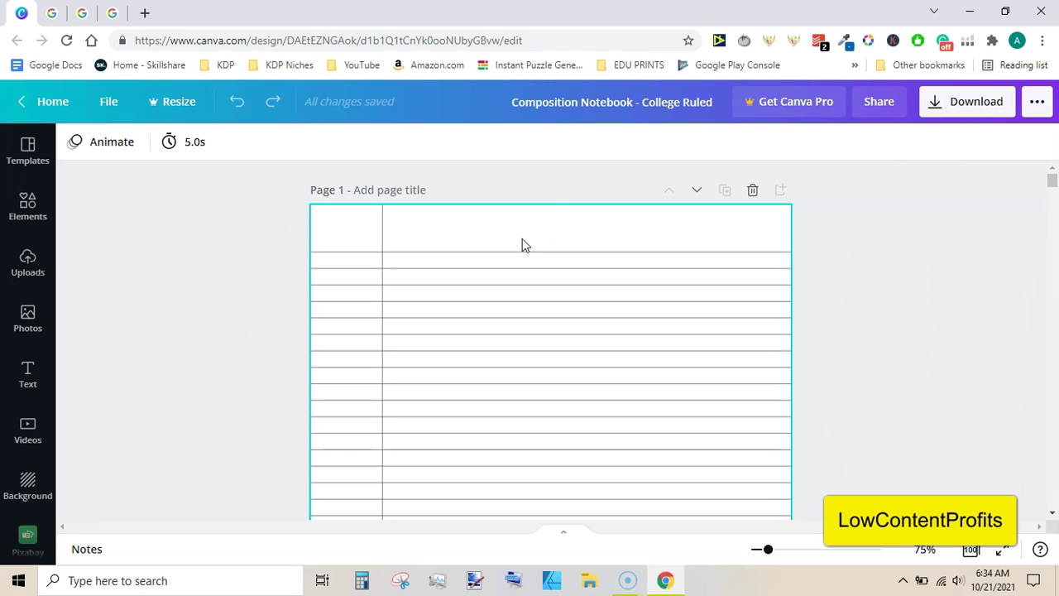
click(970, 102)
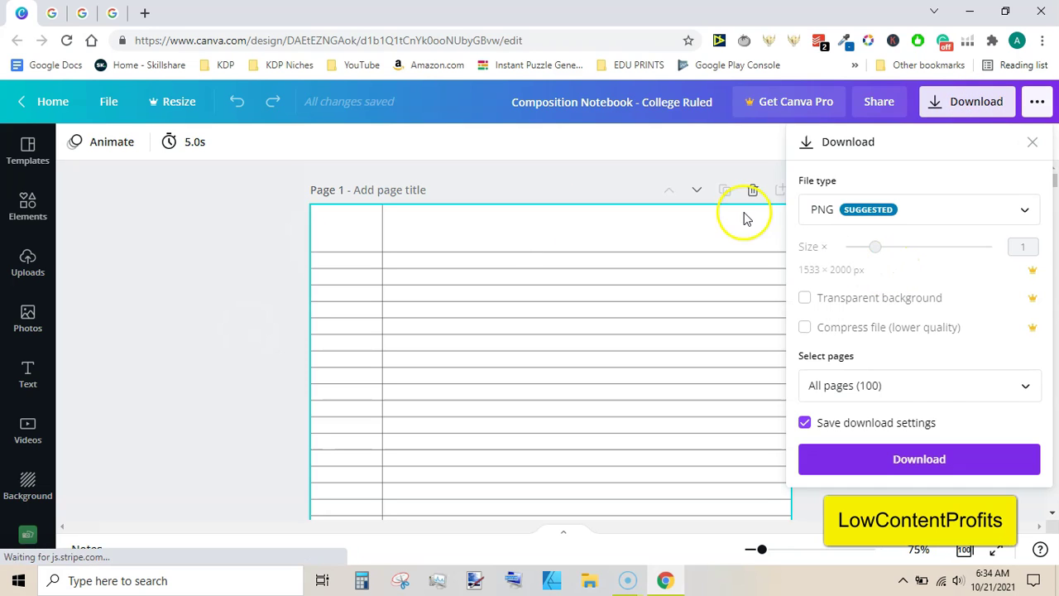
click(580, 174)
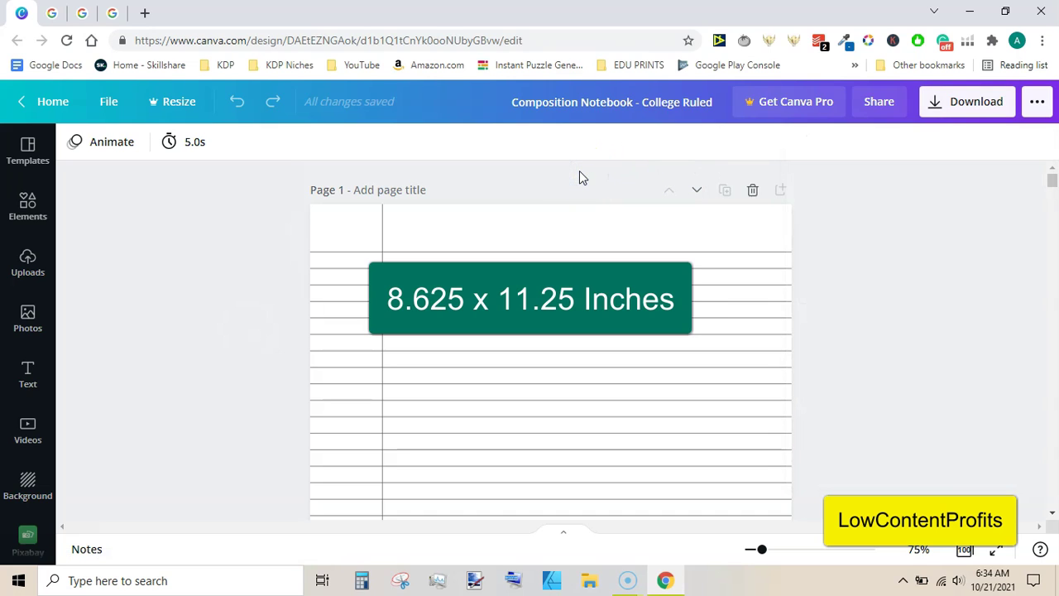
click(108, 103)
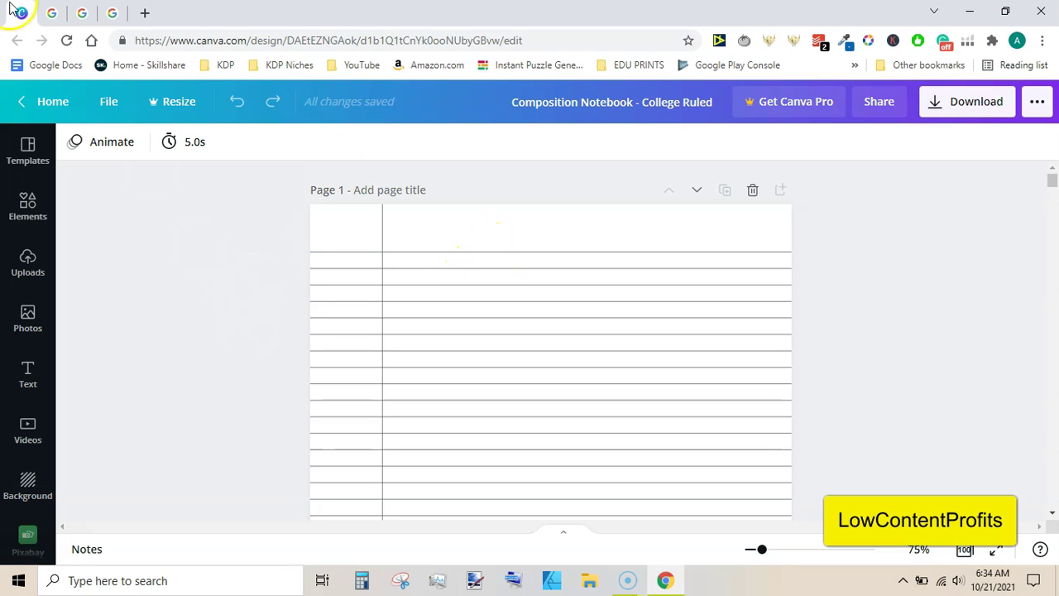
- Check the search result for college ruled paper line spacing and calculate 9 ÷ 32 in the online calculator
click(54, 12)
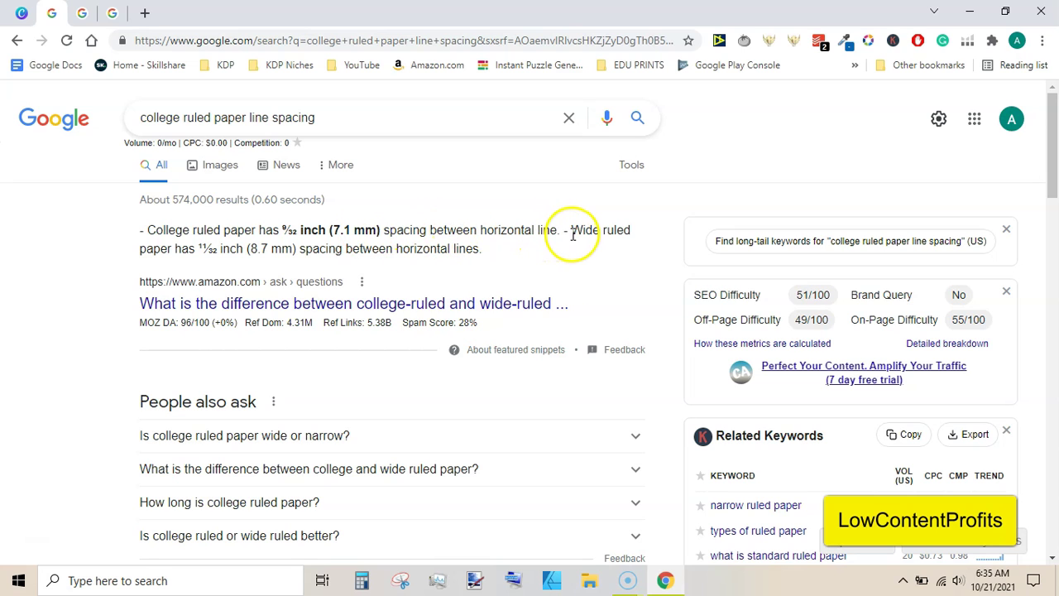
click(82, 12)
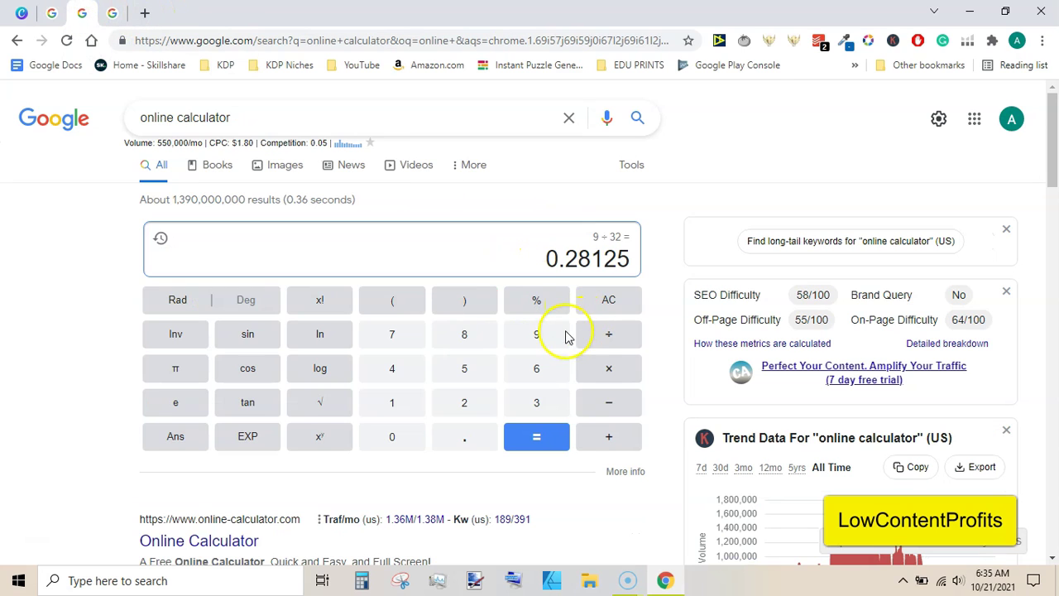
click(615, 303)
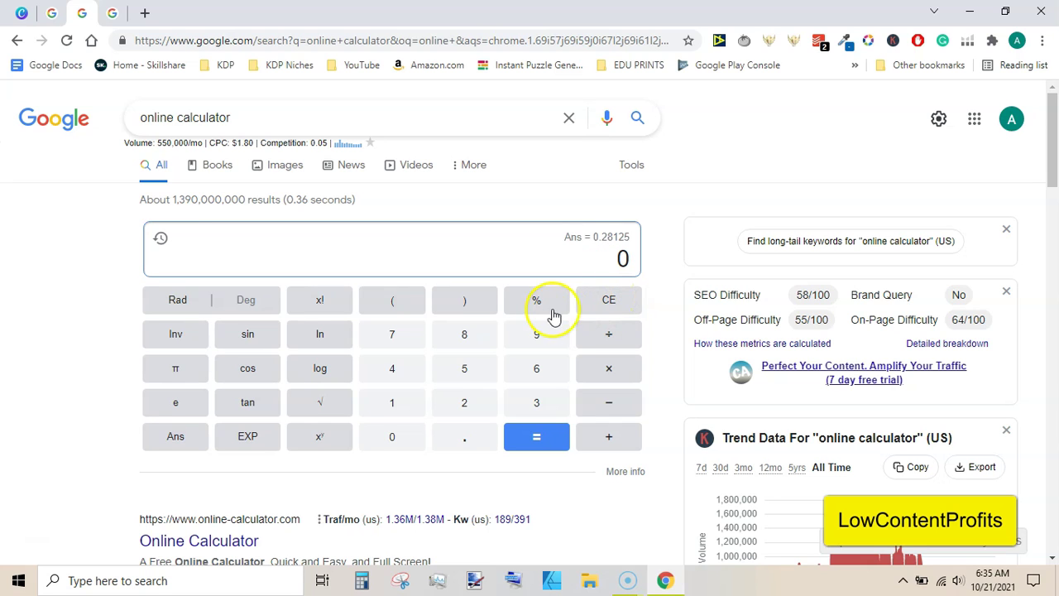
click(546, 335)
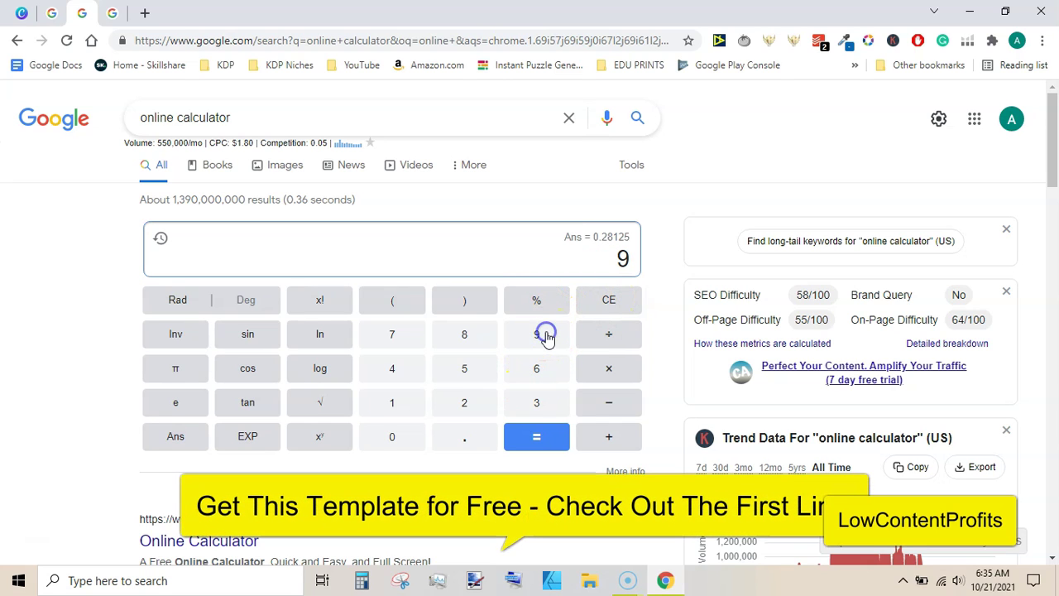
click(618, 334)
click(533, 405)
click(462, 406)
click(546, 442)
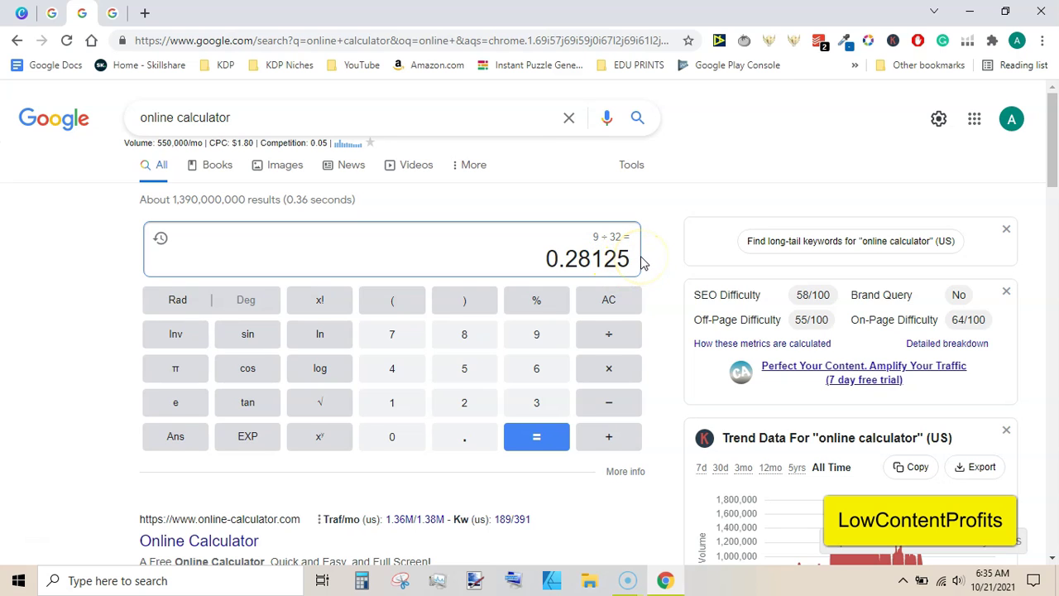
- Return to the Canva notebook design and show its rulers with the whole first page in view
click(21, 13)
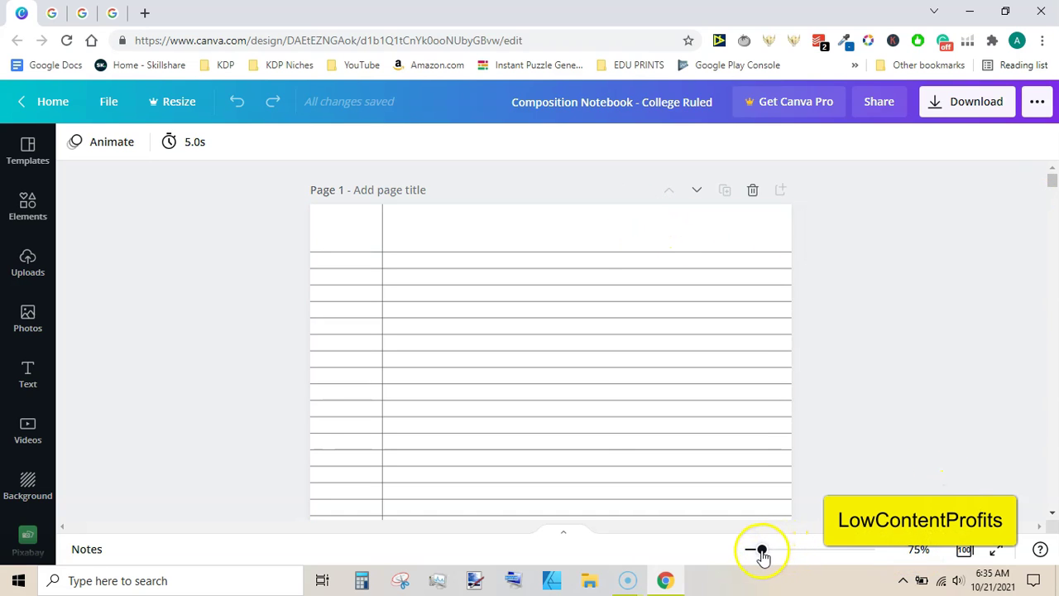
drag(759, 549, 750, 550)
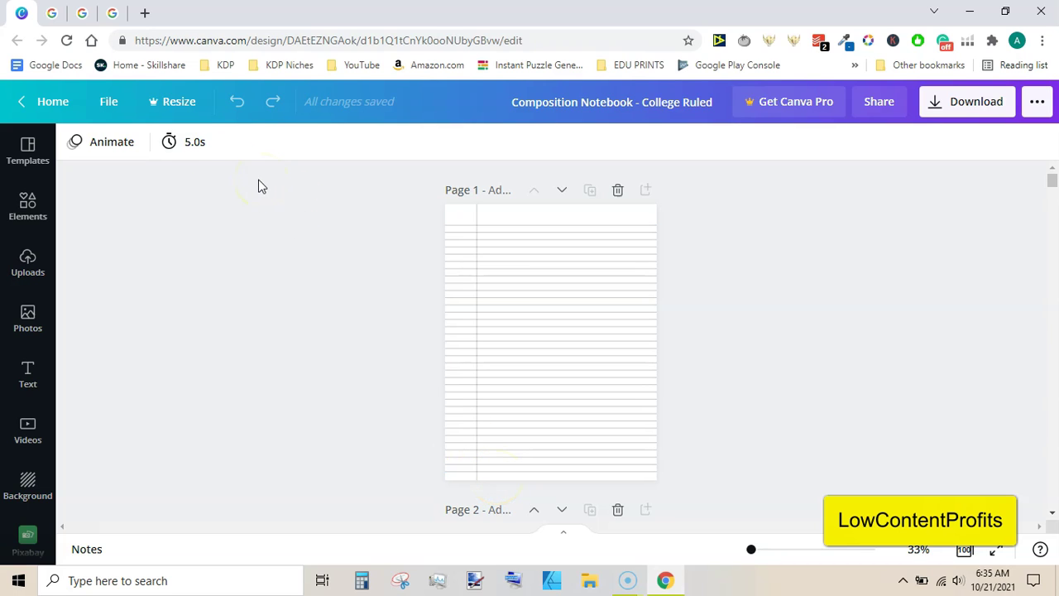
click(108, 101)
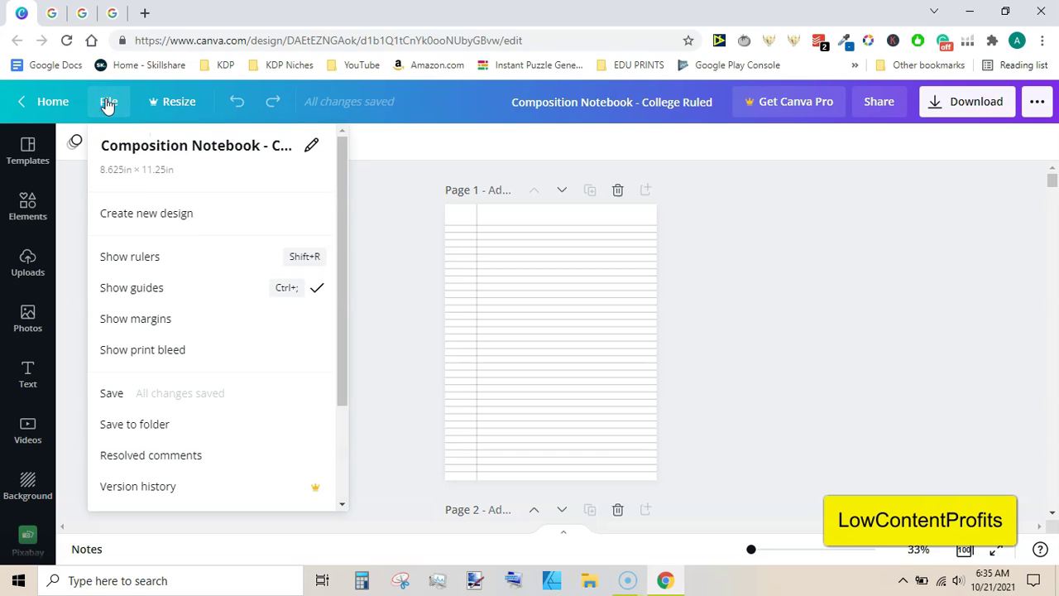
click(150, 262)
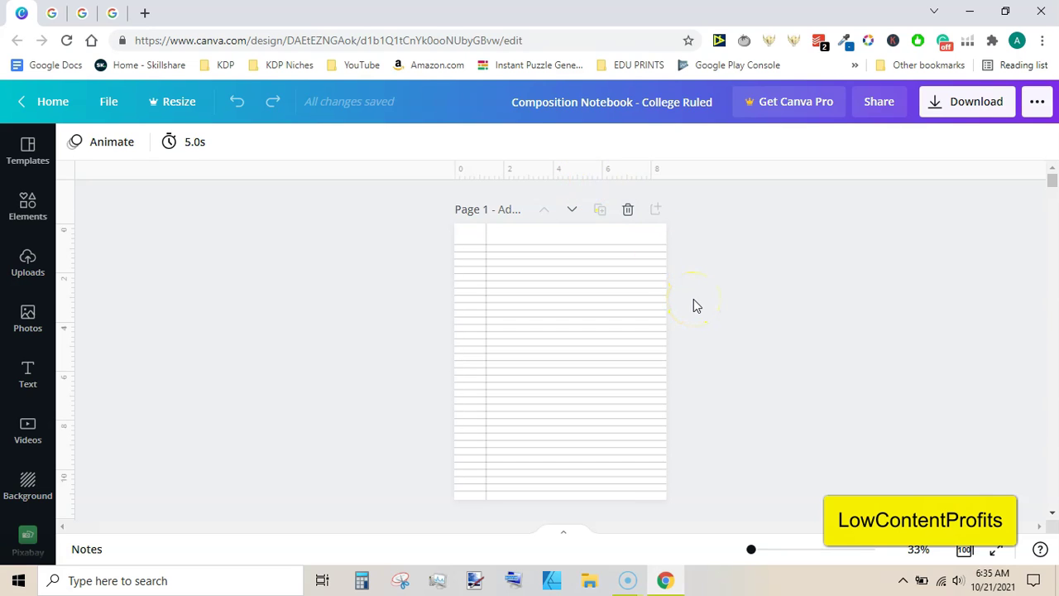
- Add a horizontal ruler guide at the upper edge of page 1
scroll(695, 306, up, 3)
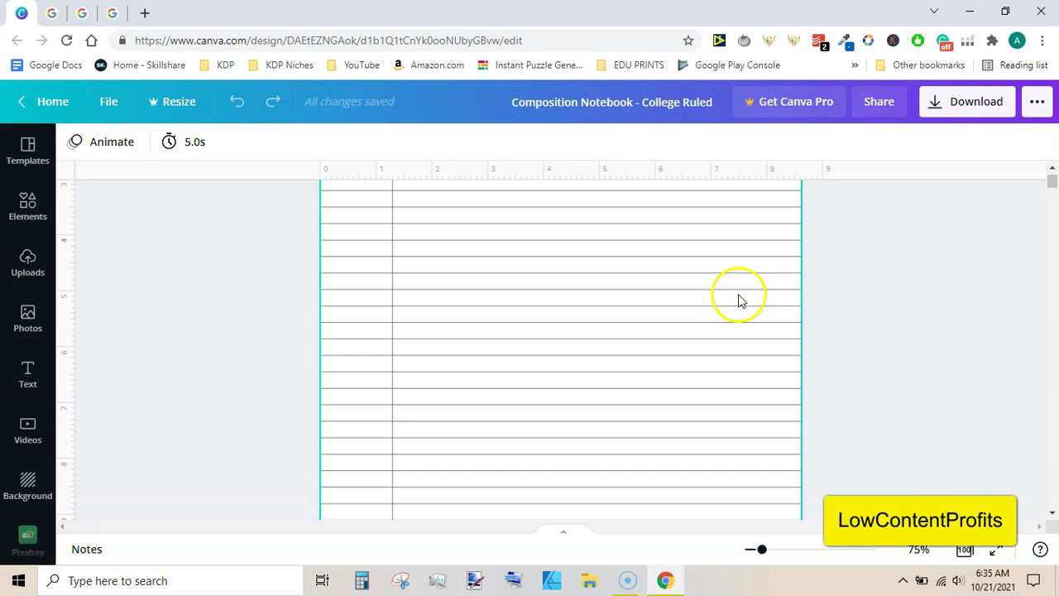
click(1051, 176)
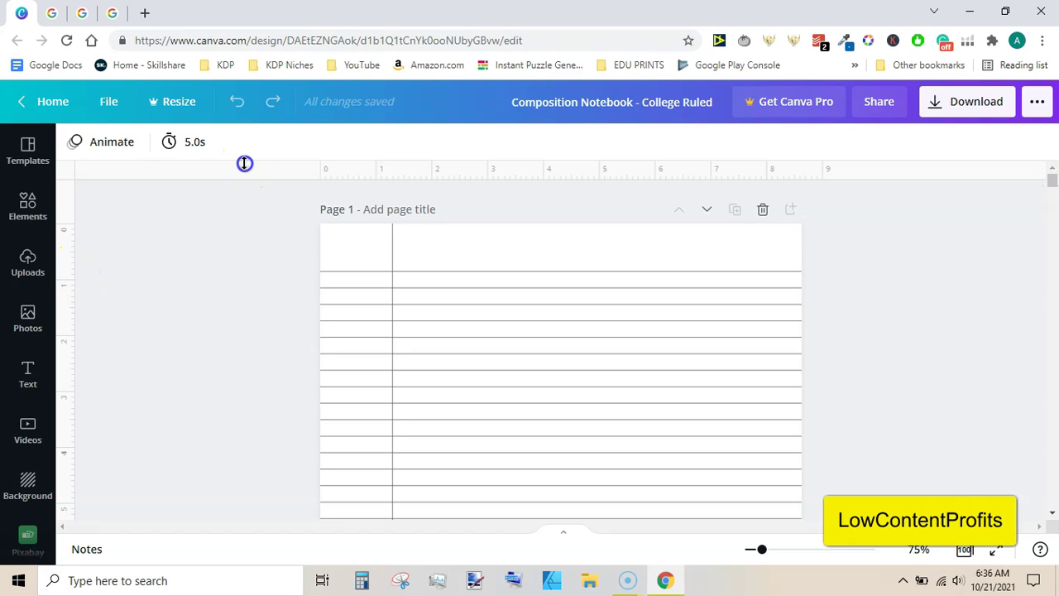
drag(244, 166, 239, 223)
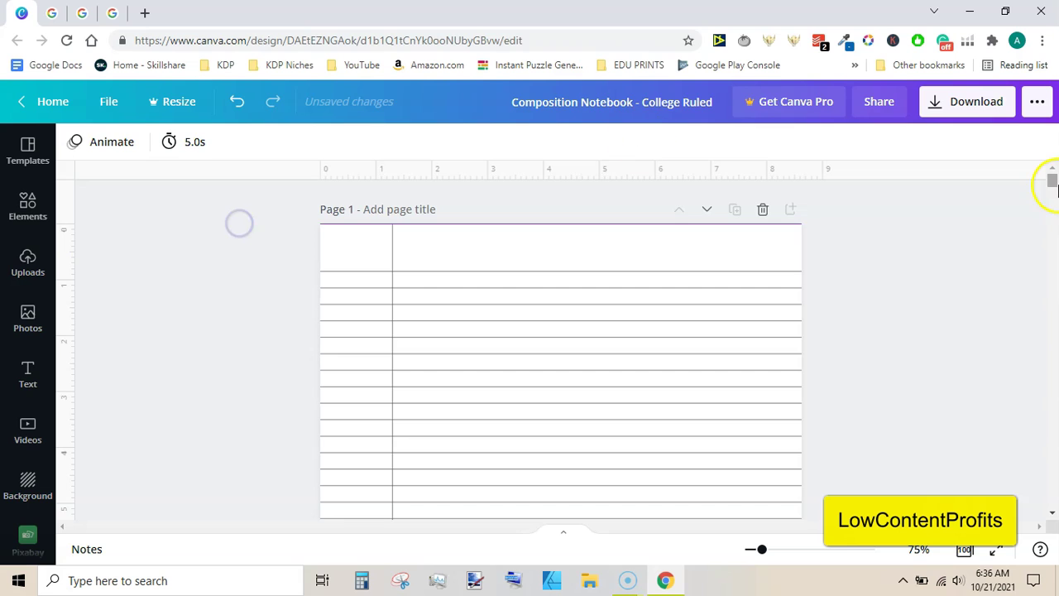
- Move the horizontal guide down page 1 to the 11-inch ruler mark, just above the page's lower edge
drag(331, 224, 331, 404)
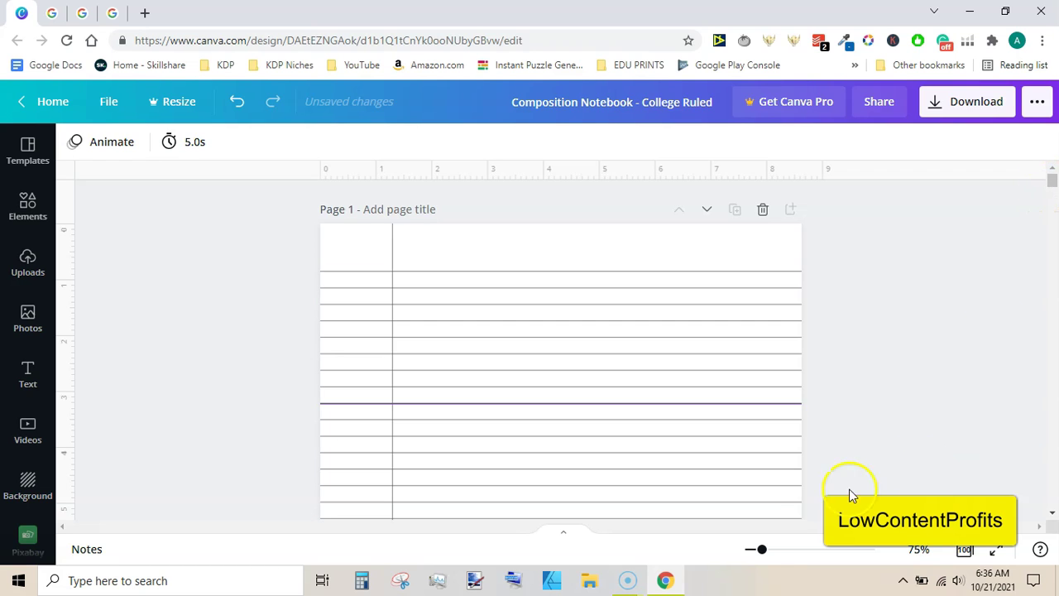
drag(757, 552, 745, 553)
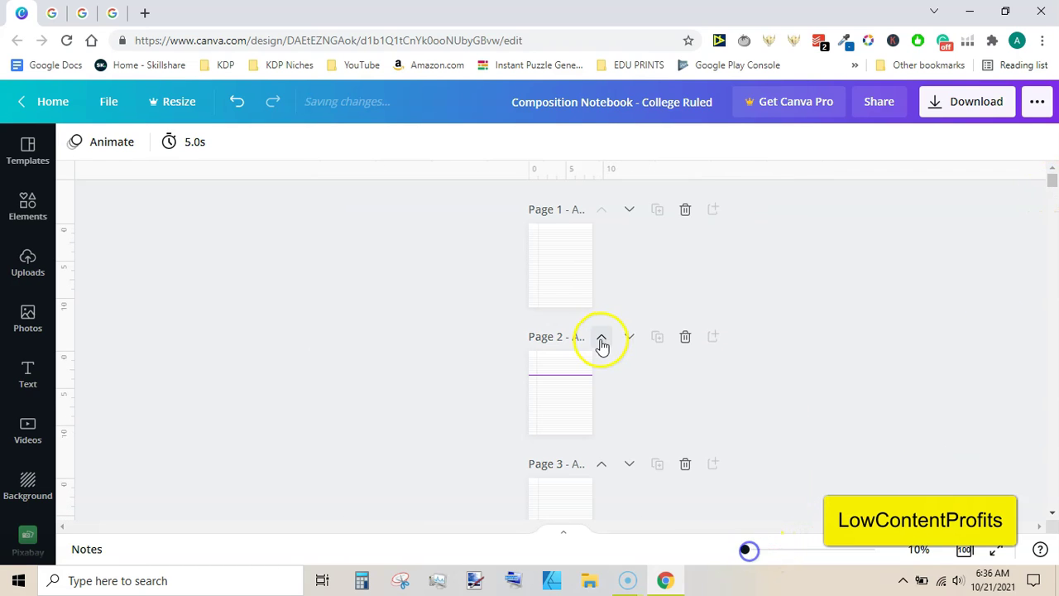
click(601, 338)
drag(548, 247, 548, 301)
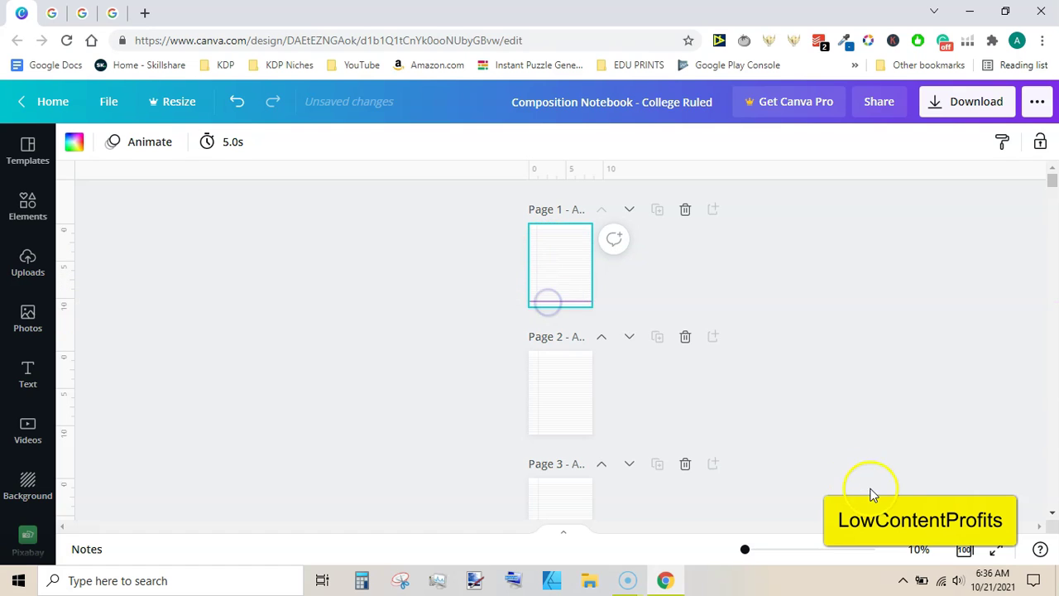
drag(745, 555, 763, 549)
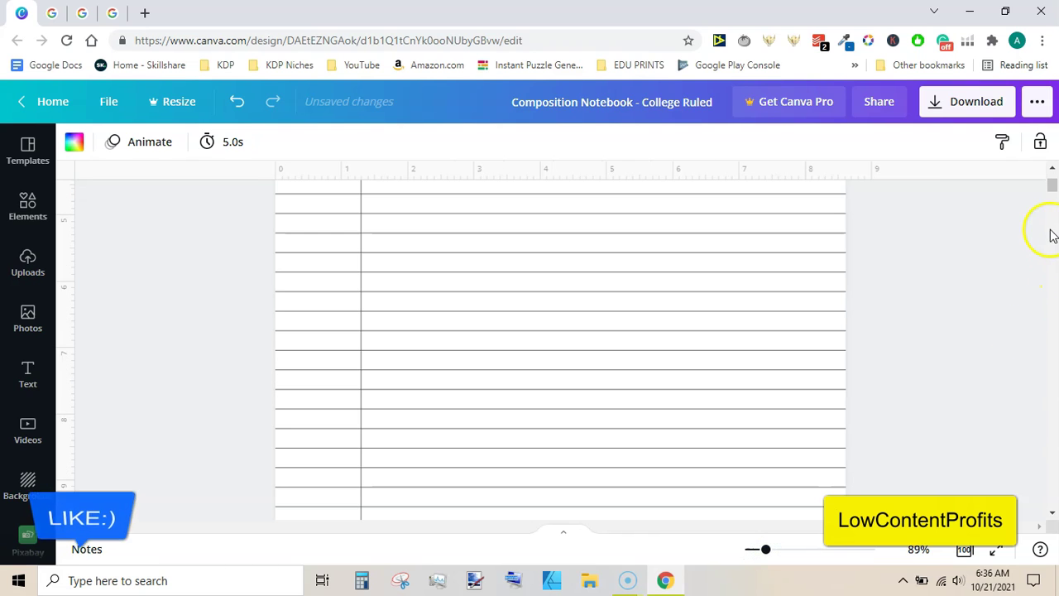
scroll(416, 345, up, 3)
drag(416, 345, 419, 351)
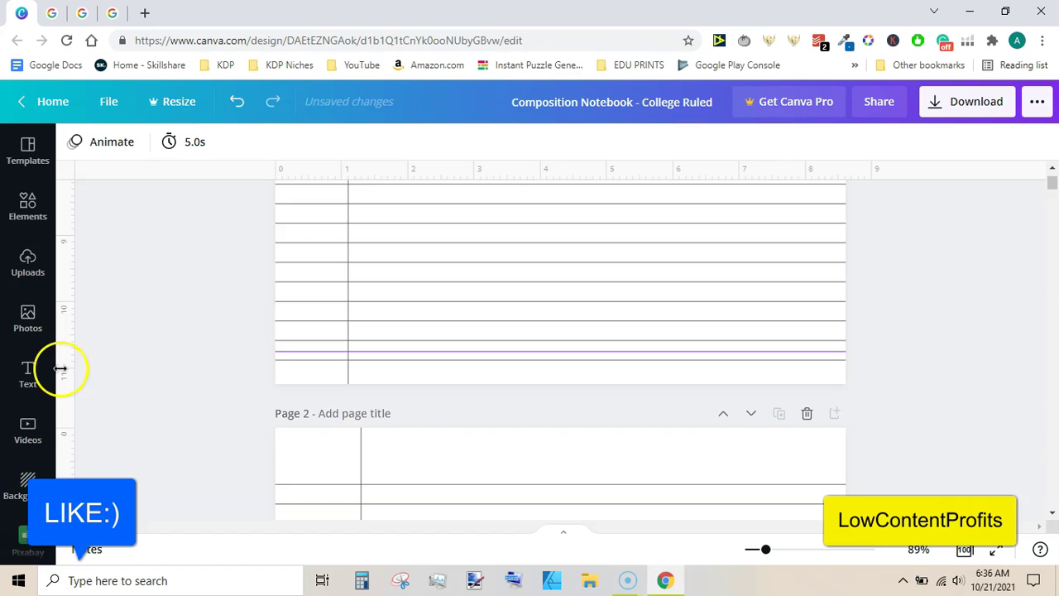
drag(69, 366, 309, 365)
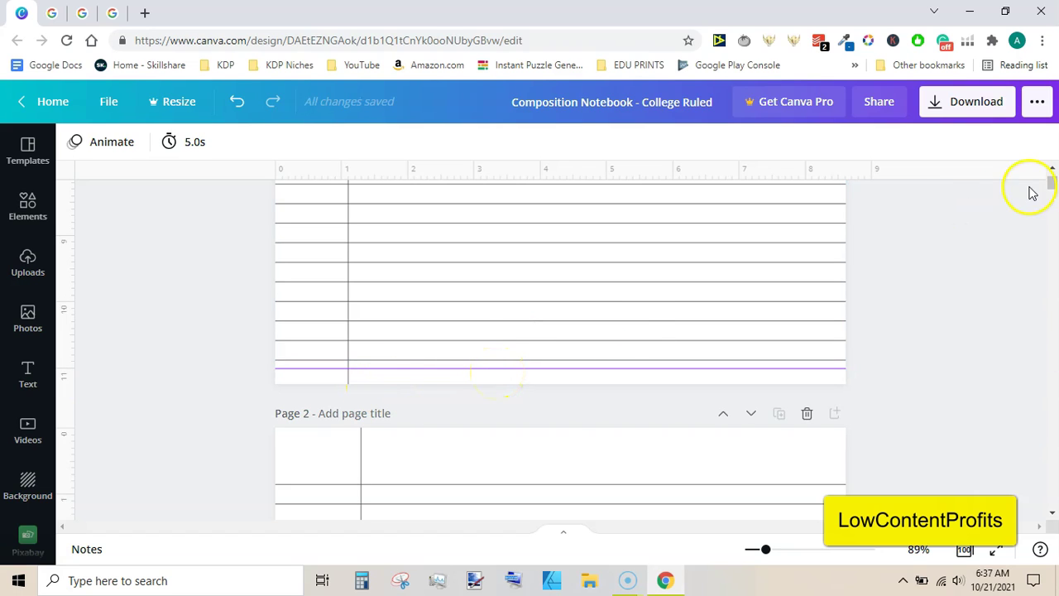
- Go back to the top of page 1 and calculate 11.25 − 1 in the Windows Calculator
drag(1048, 177, 1051, 170)
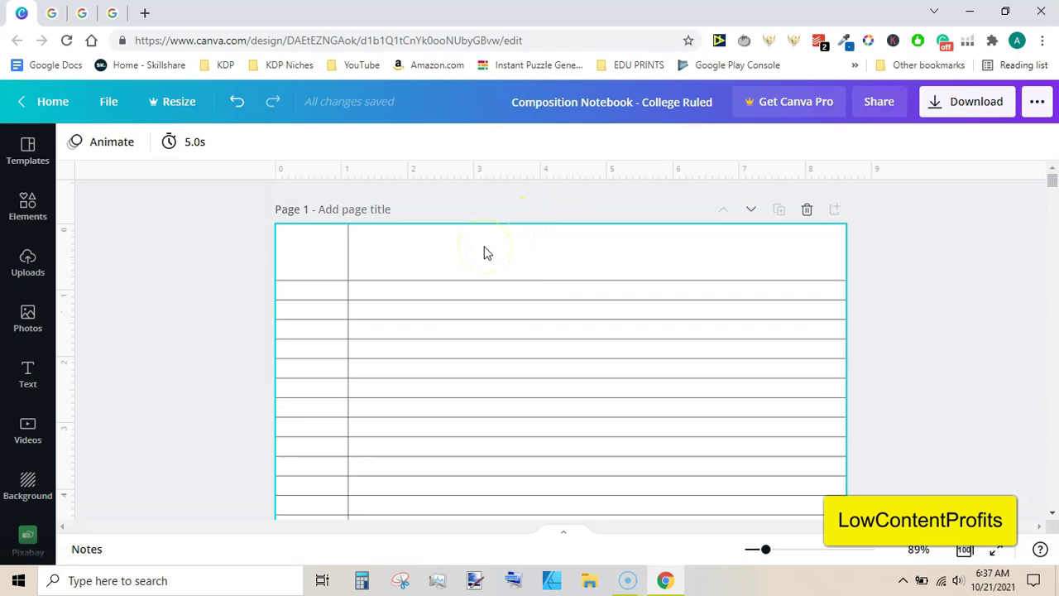
click(362, 582)
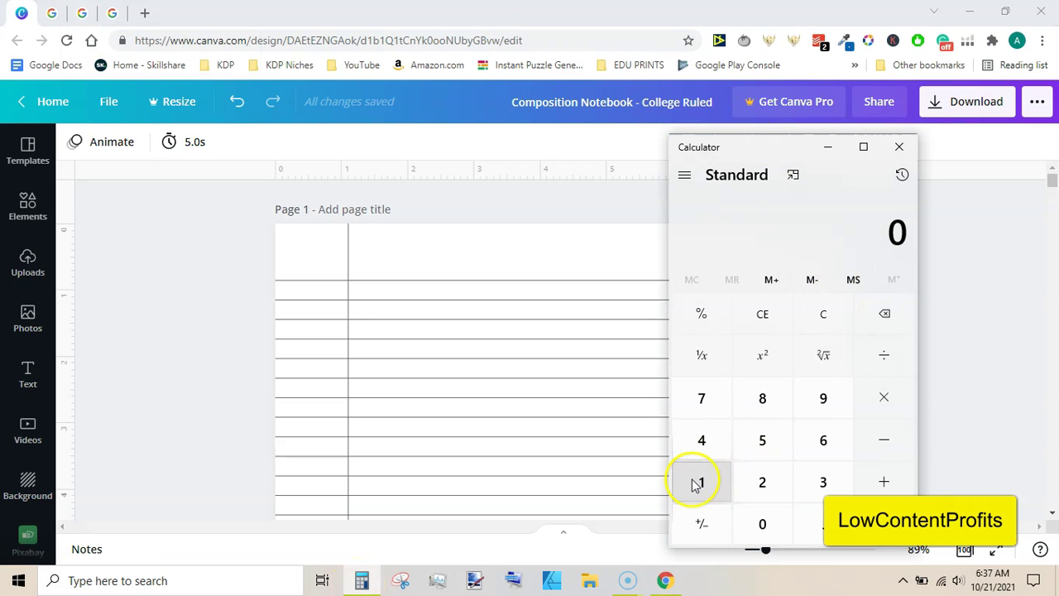
double_click(698, 484)
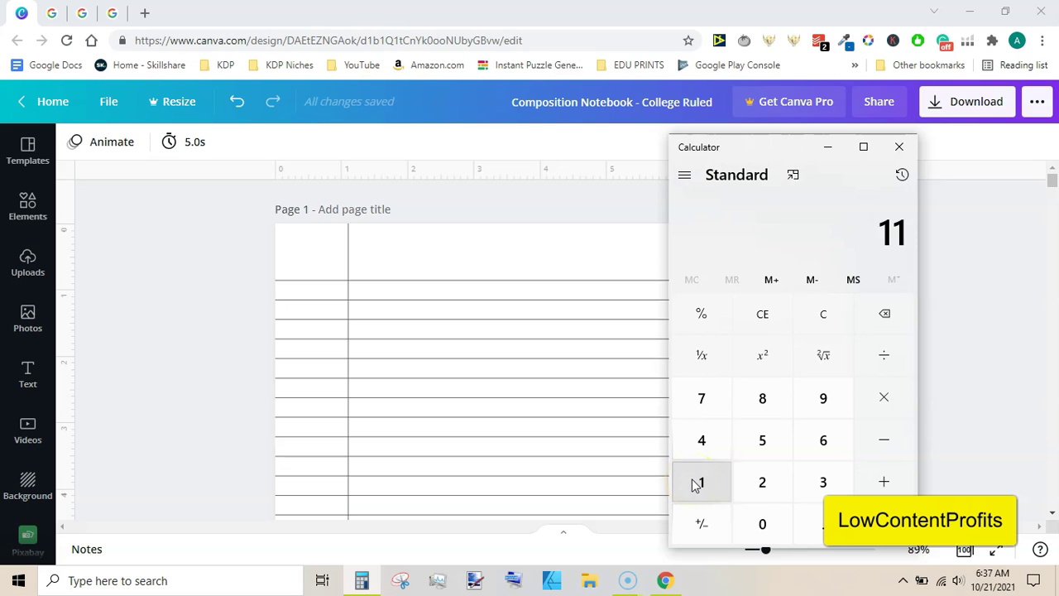
click(819, 526)
click(767, 488)
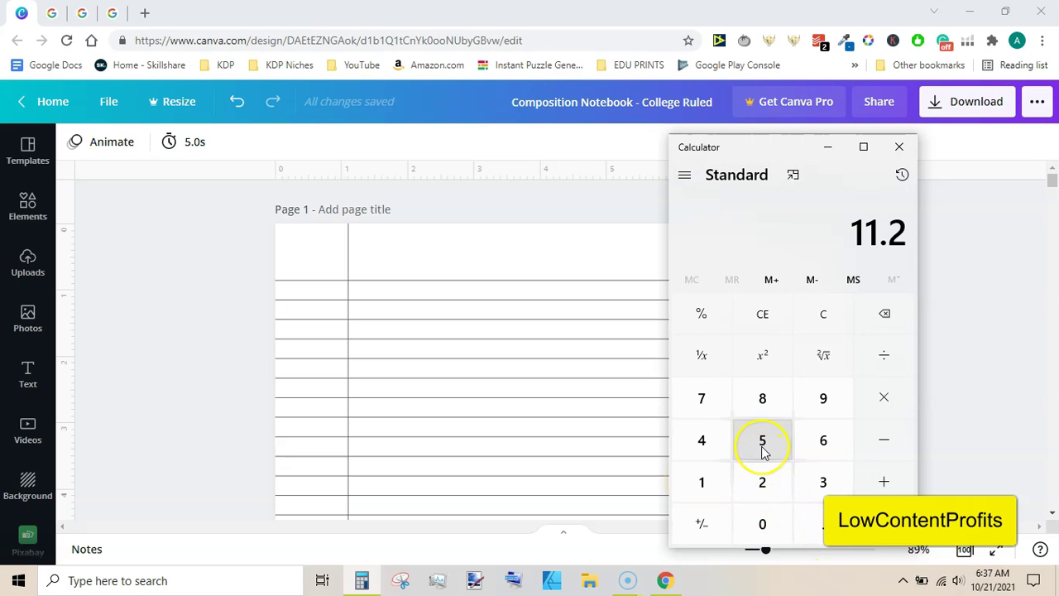
click(761, 442)
click(884, 443)
click(702, 482)
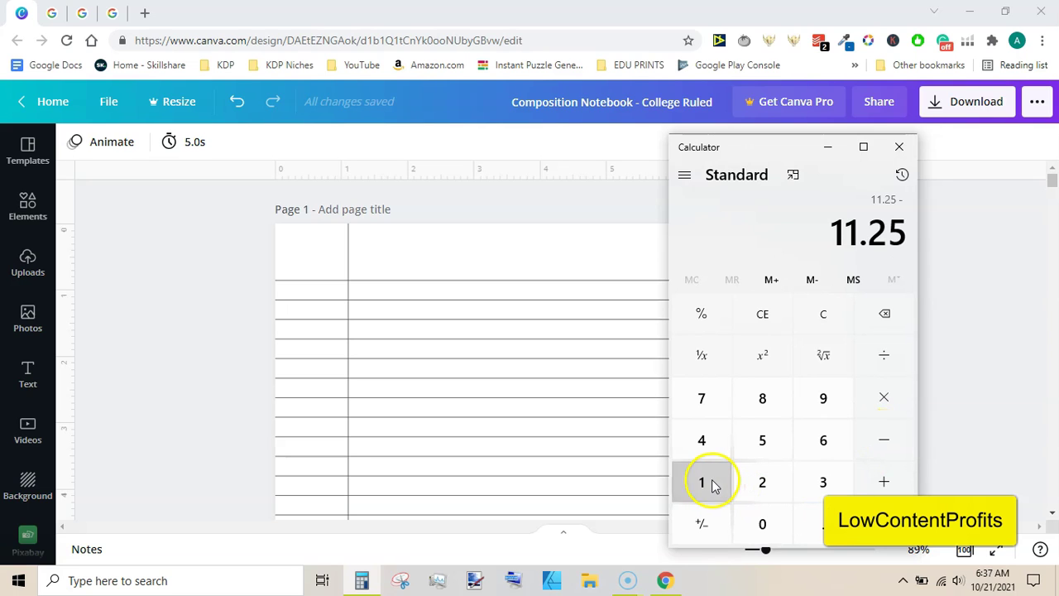
click(878, 526)
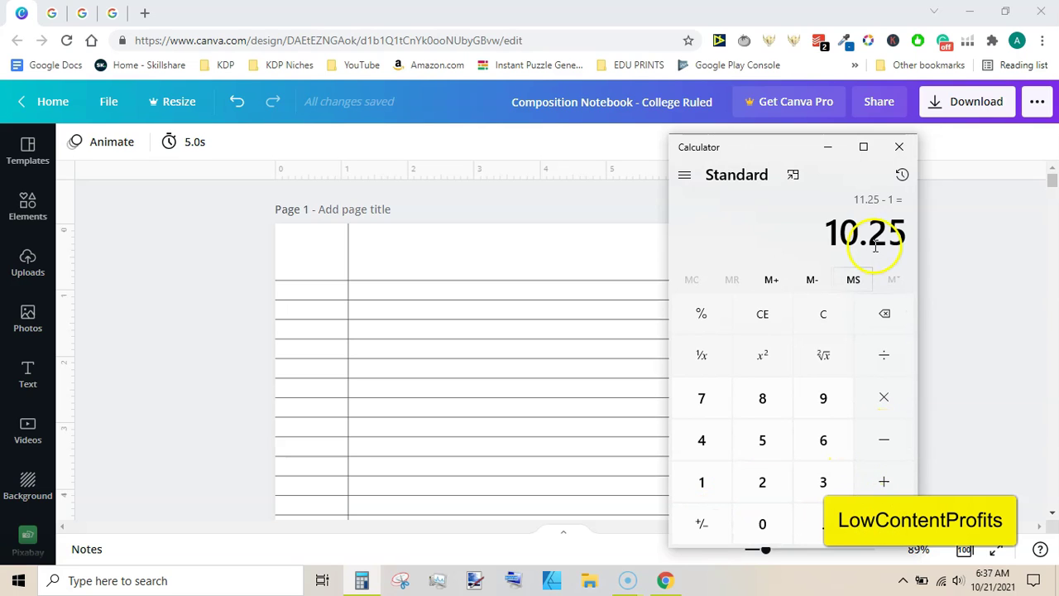
- Subtract 0.25 from the previous calculator result
click(880, 448)
click(823, 536)
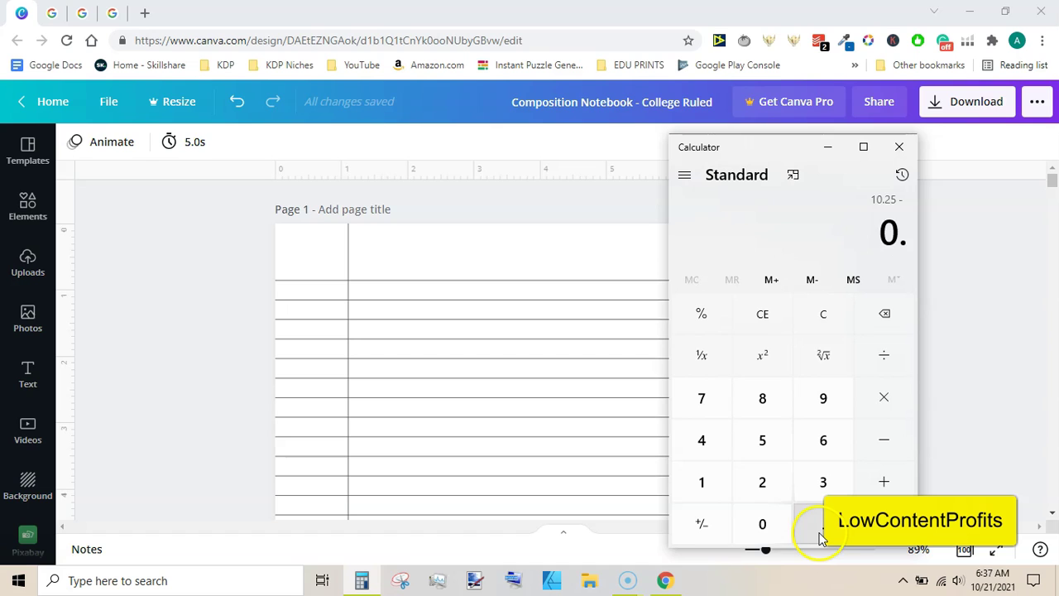
click(762, 482)
click(762, 440)
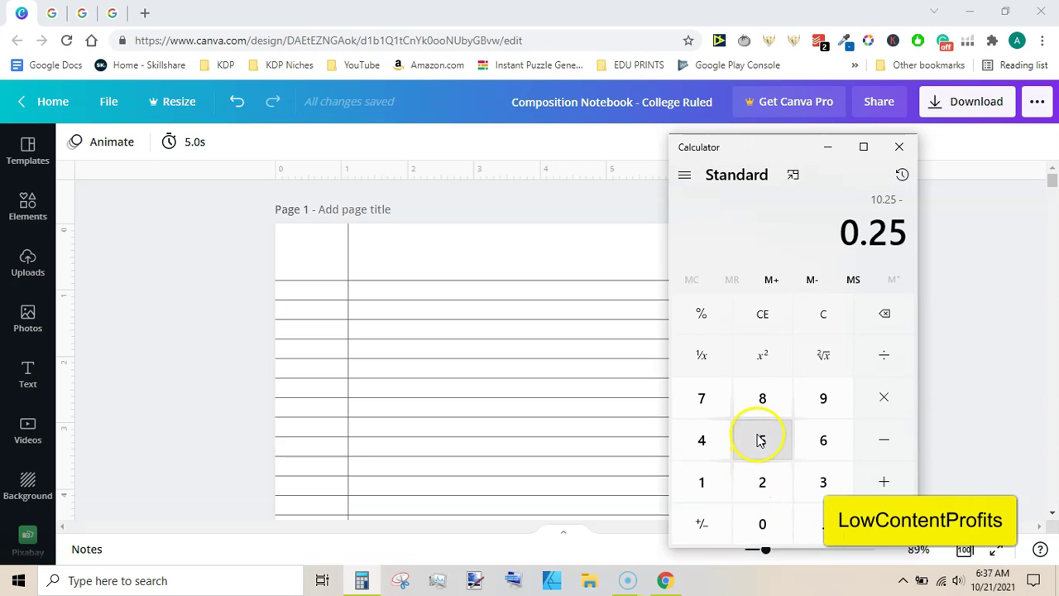
click(884, 521)
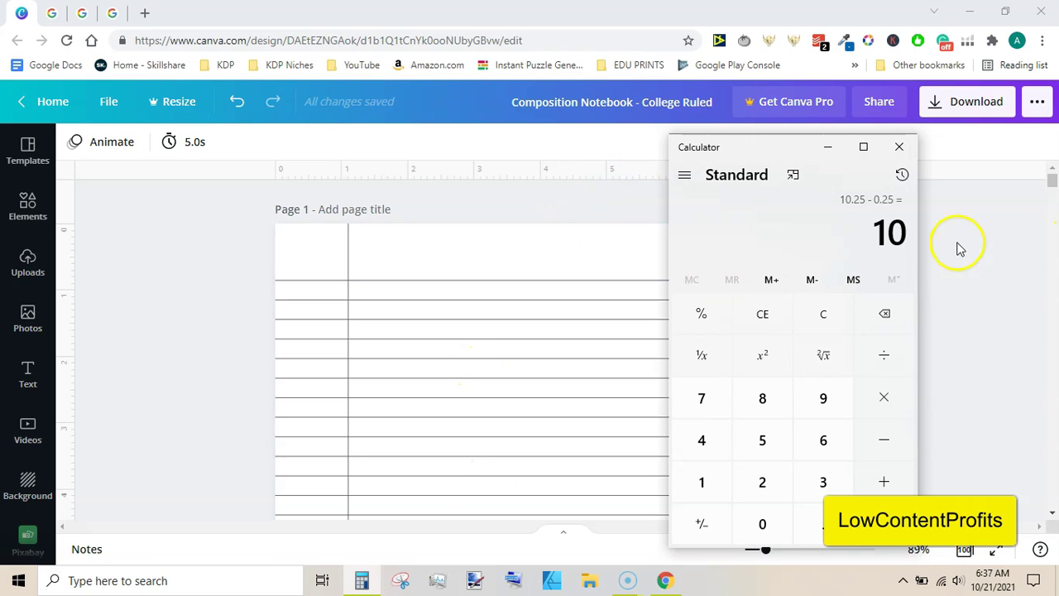
- Review the college ruled line spacing search result and the 9 ÷ 32 and 10 ÷ .28125 calculations in the Google tabs
click(55, 12)
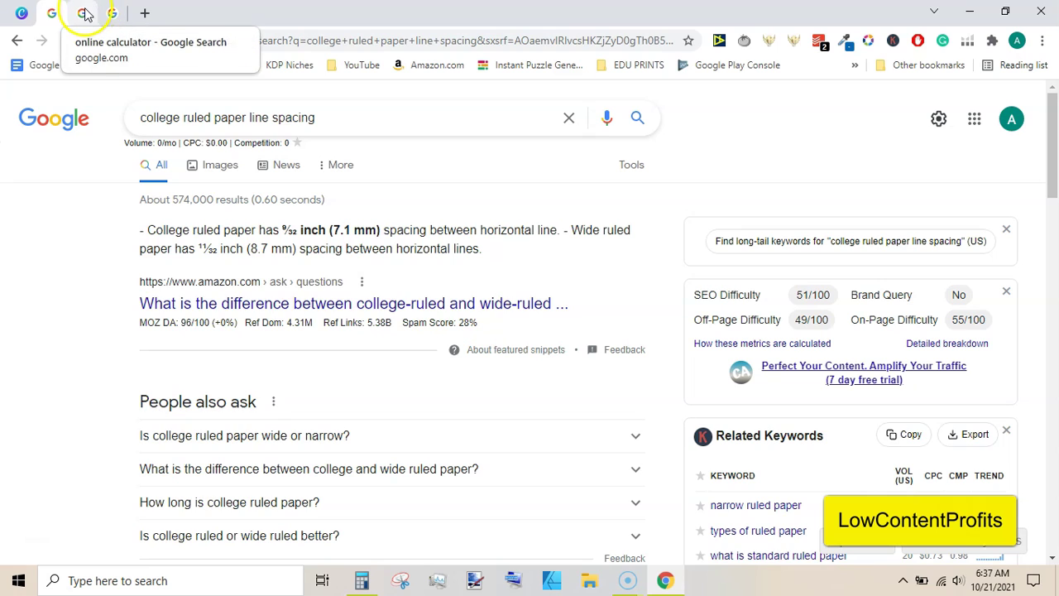
click(82, 12)
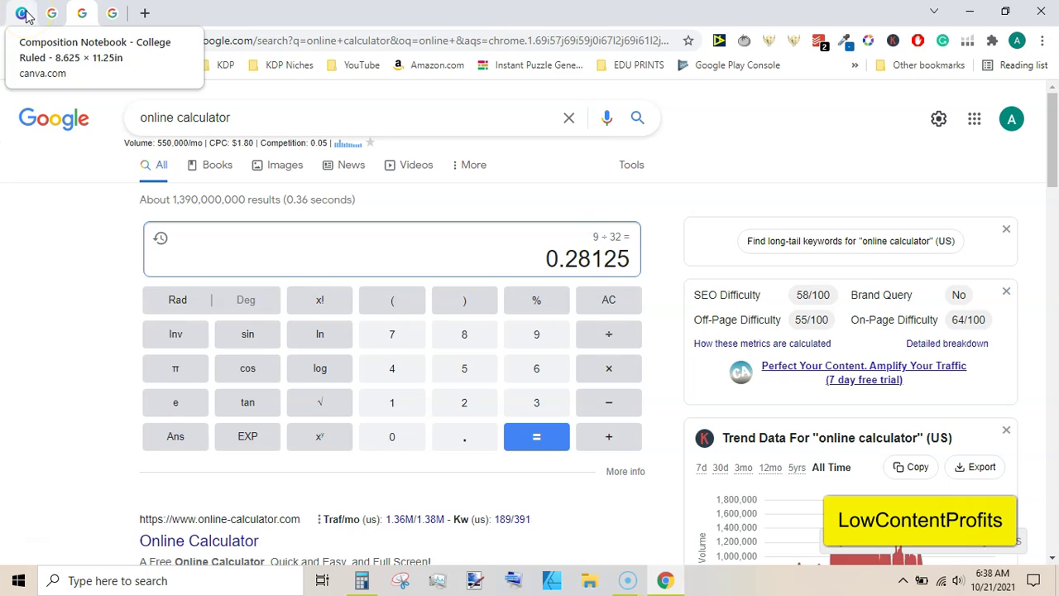
click(110, 12)
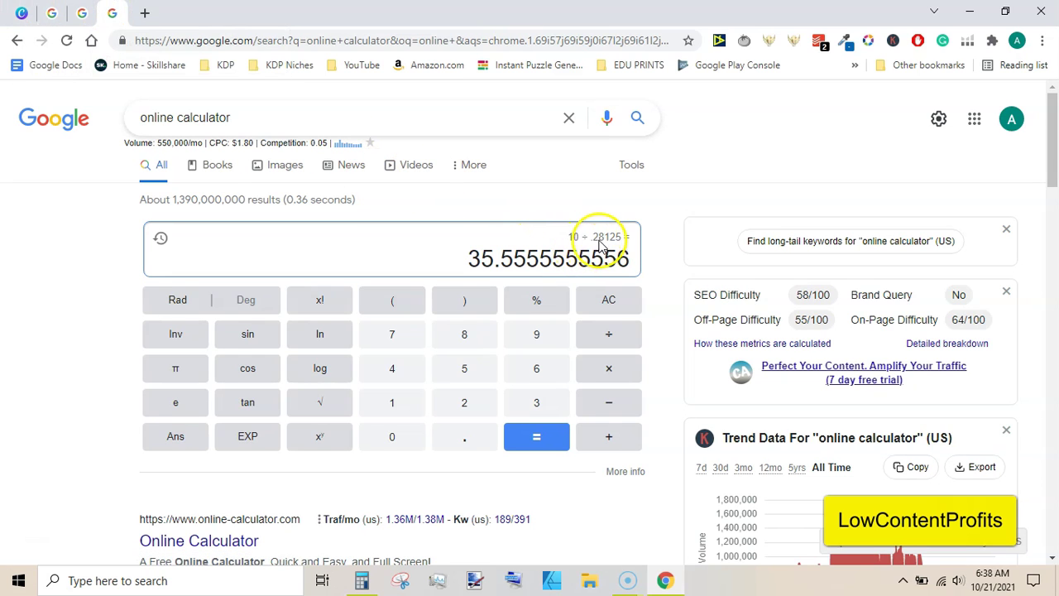
click(65, 8)
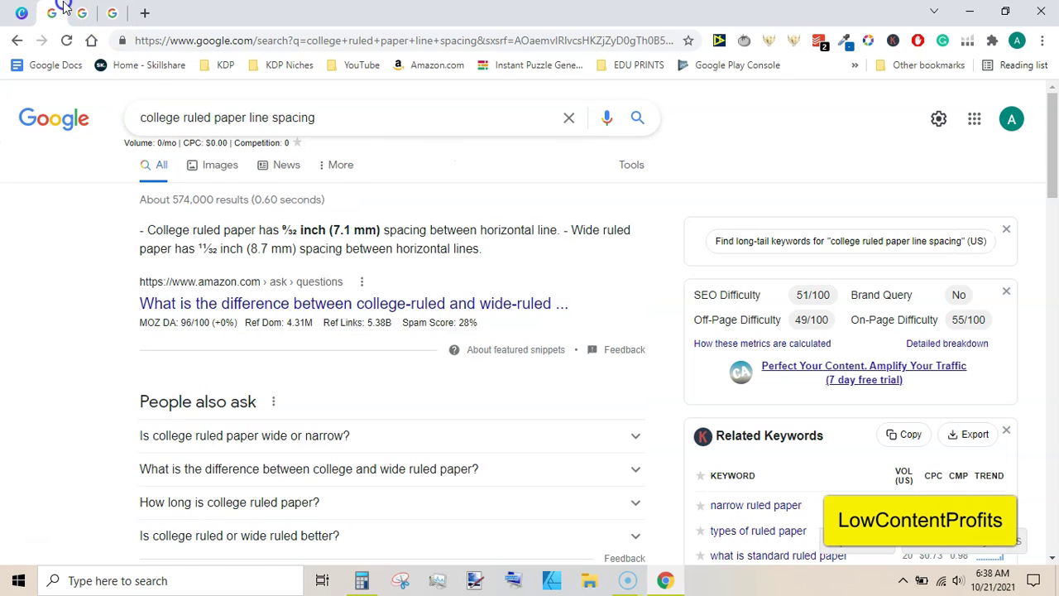
click(85, 10)
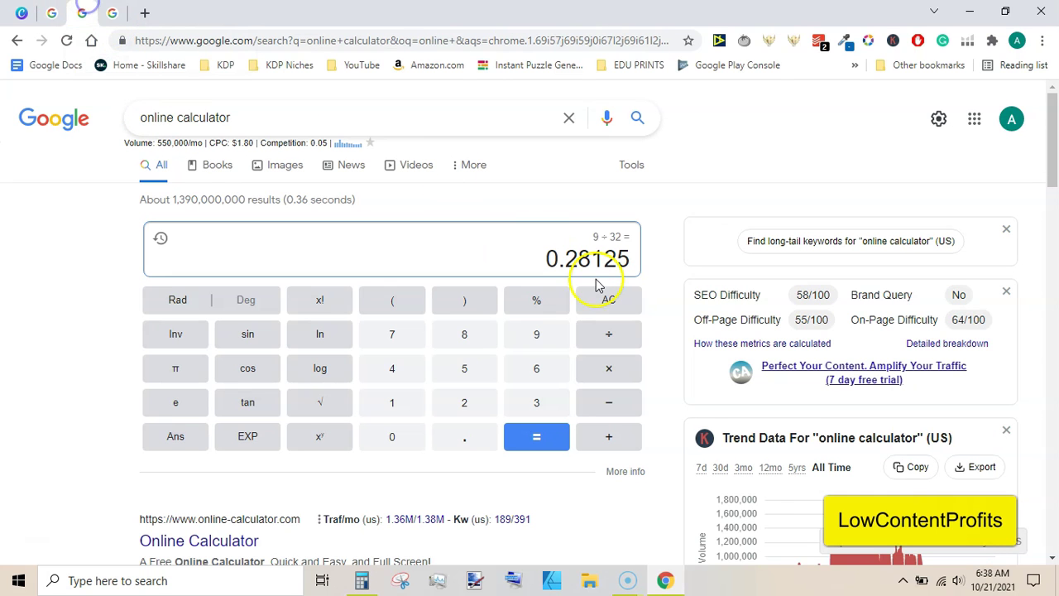
click(124, 15)
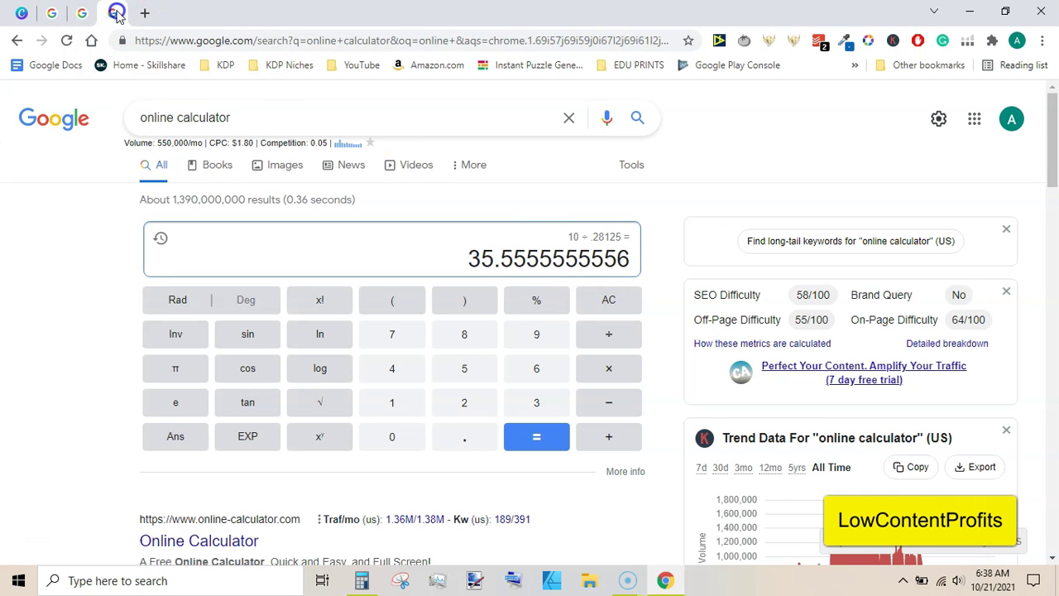
- Clear the Google calculator and divide the 10-inch writing height by the .28125-inch line spacing
click(608, 301)
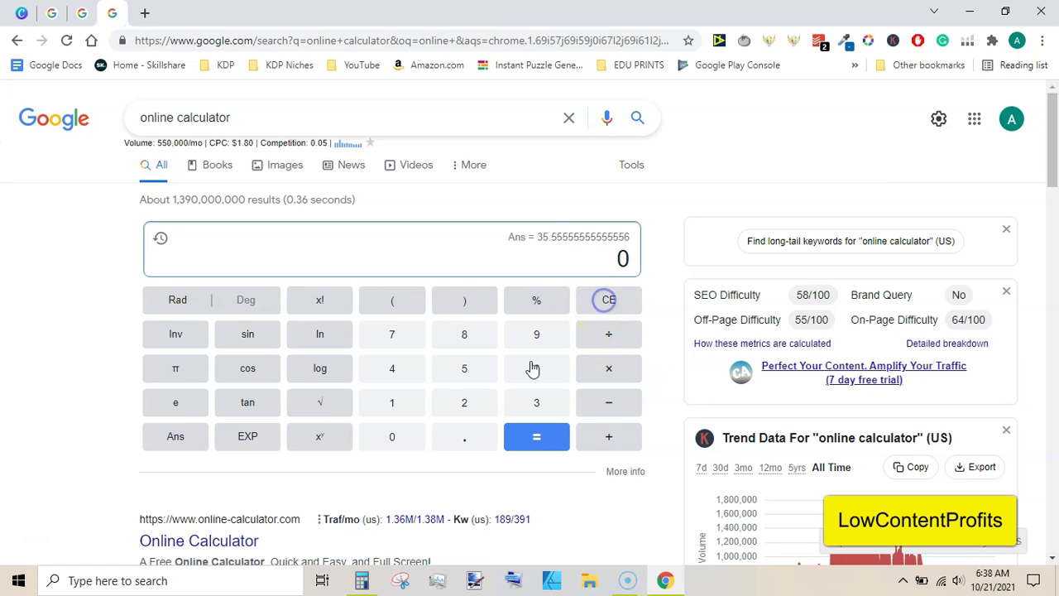
click(391, 411)
click(395, 441)
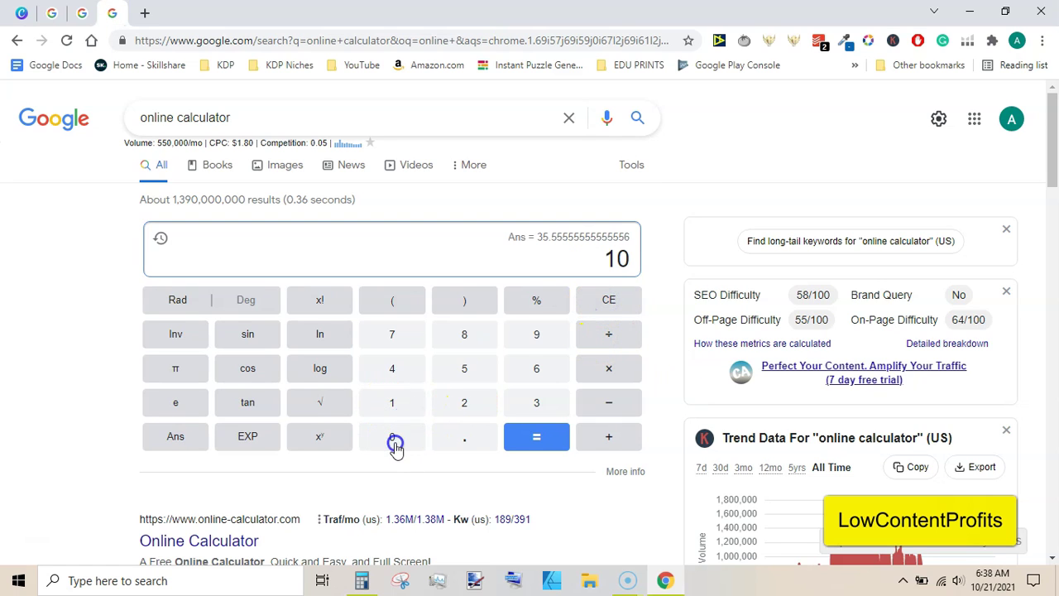
click(609, 335)
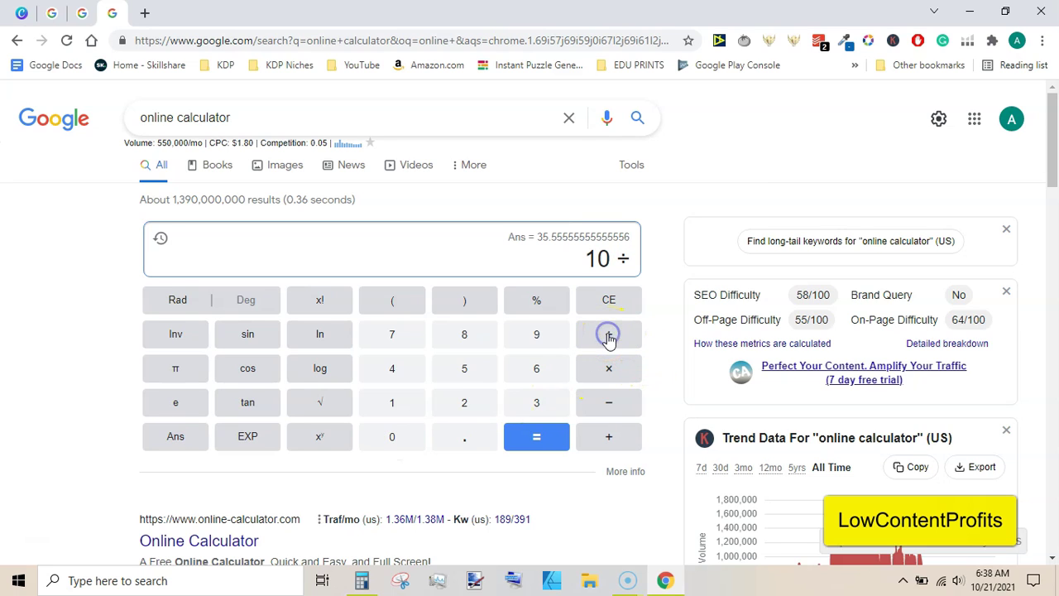
click(469, 441)
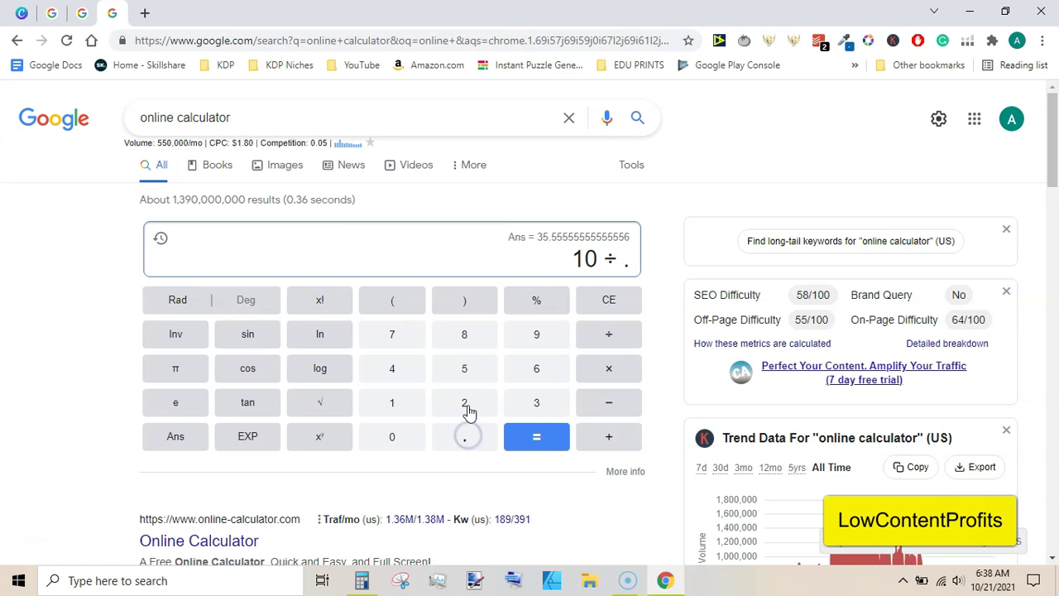
click(467, 405)
click(466, 335)
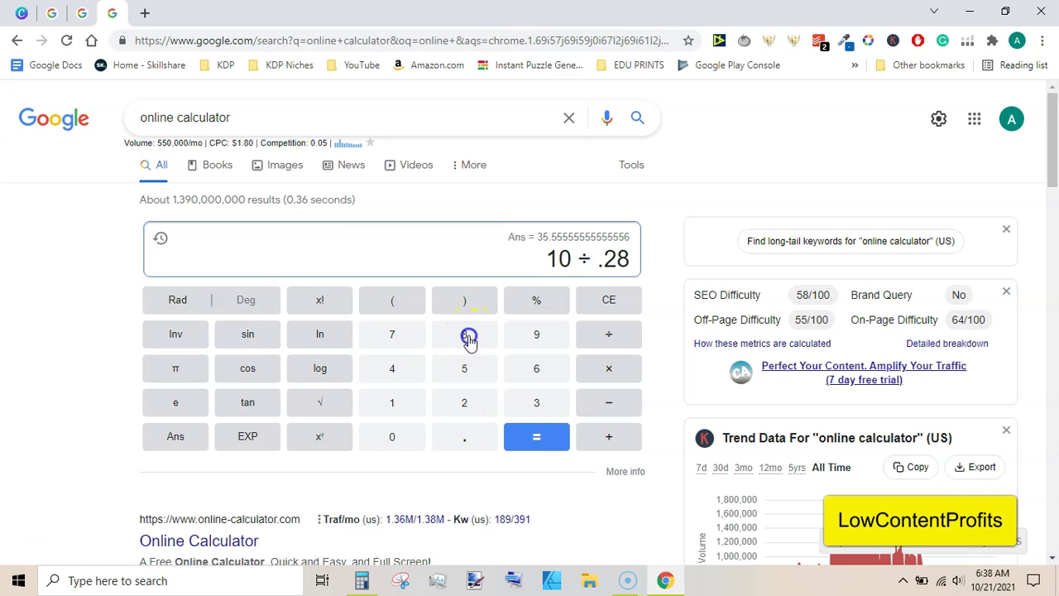
click(394, 402)
click(457, 403)
click(473, 365)
click(537, 437)
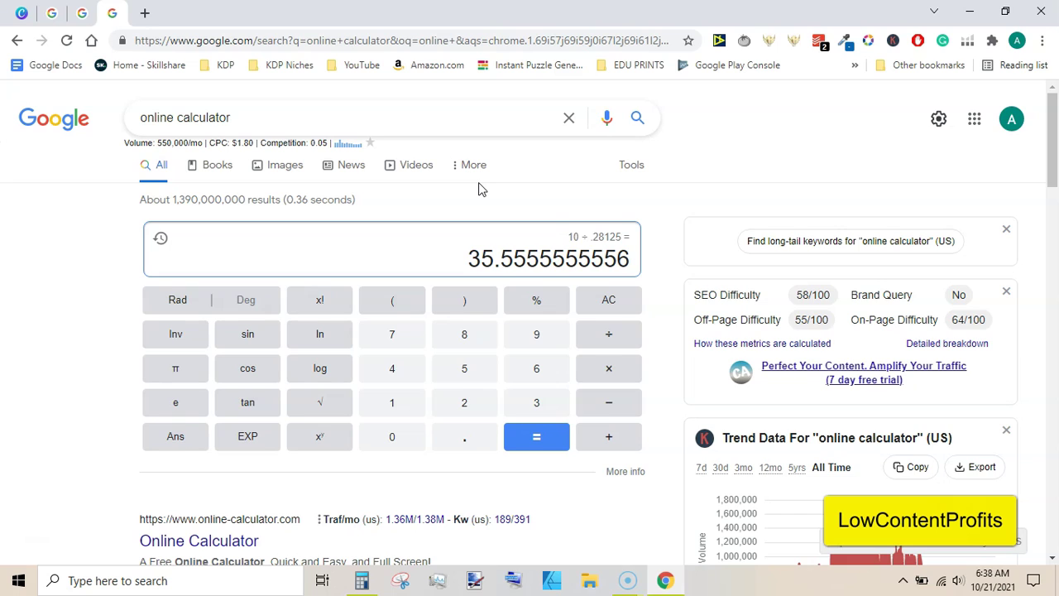
- Switch back to the Canva notebook, delete pages 2 through 100 in the page grid, and return to the single-page view
click(21, 13)
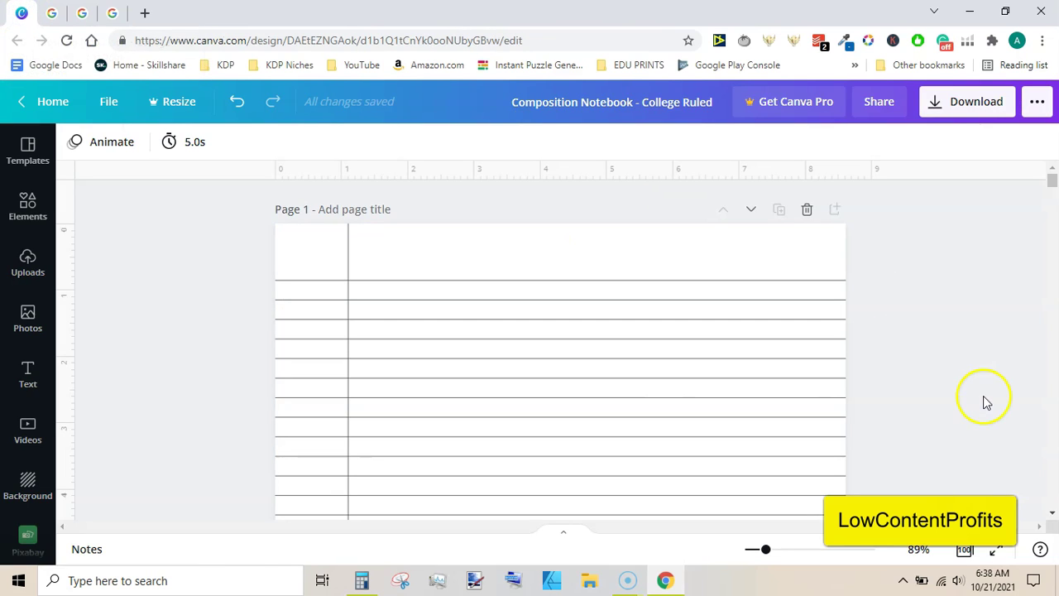
click(965, 552)
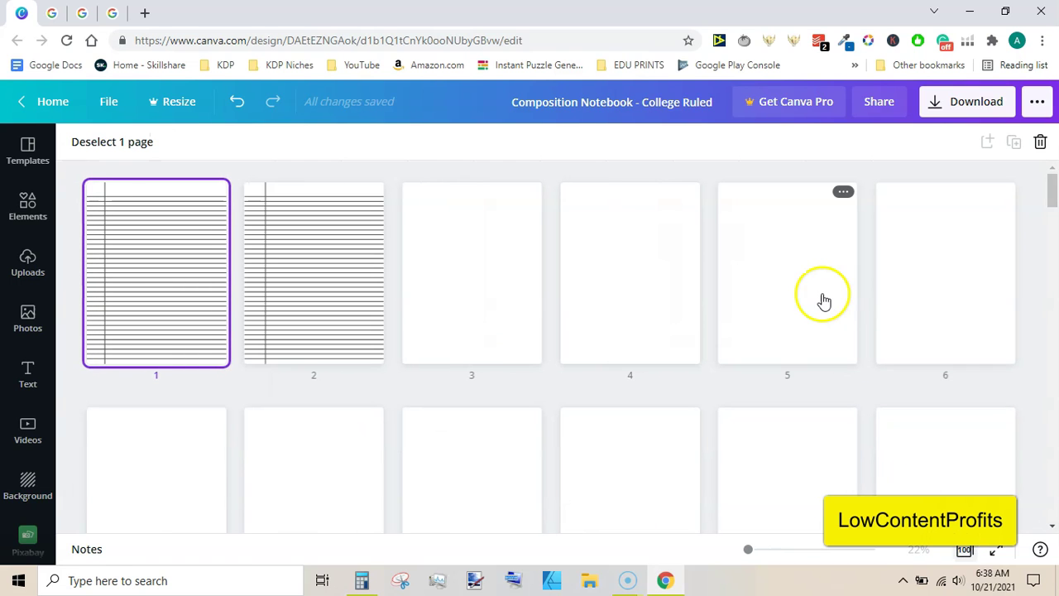
mouse_move(404, 296)
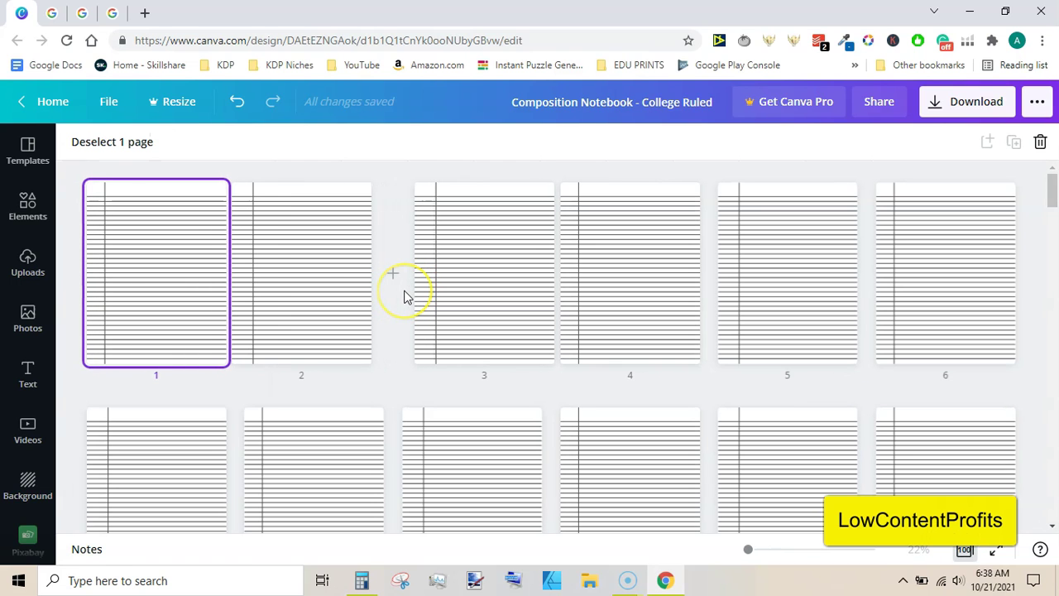
click(309, 273)
click(1054, 192)
drag(1054, 192, 1055, 542)
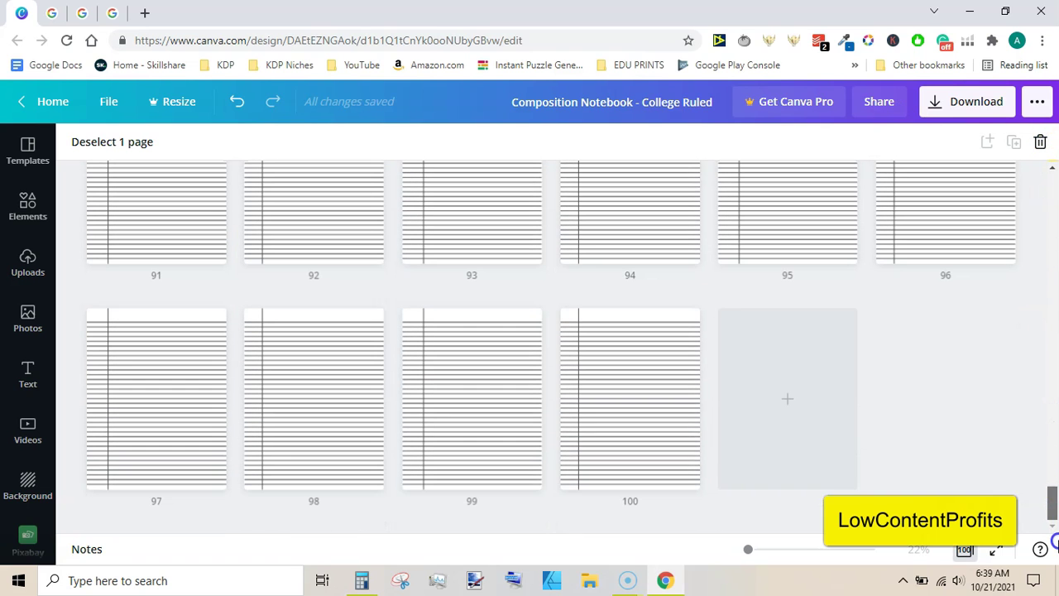
shift+click(631, 402)
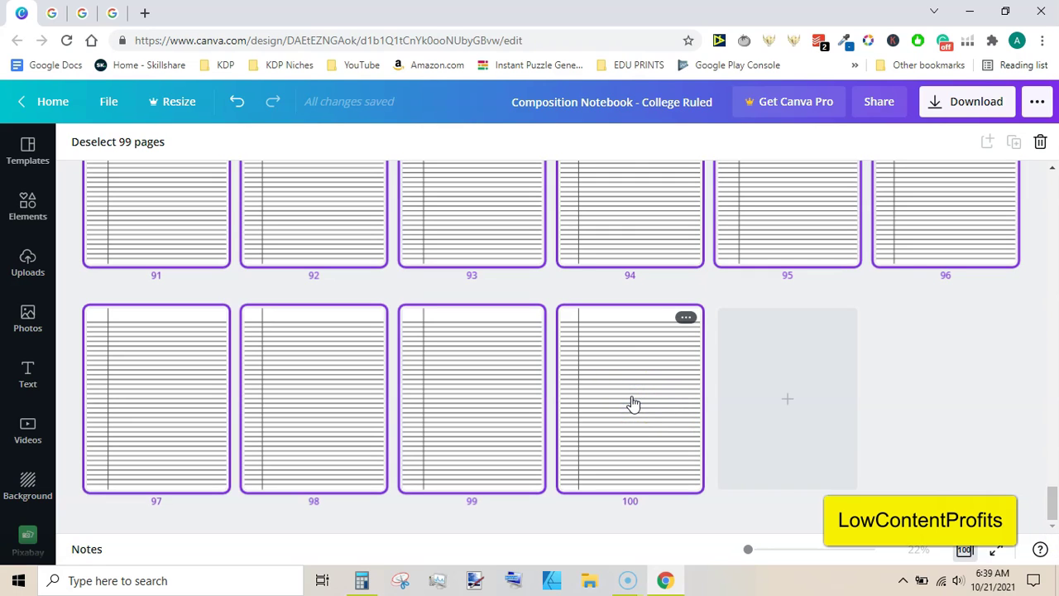
key(Delete)
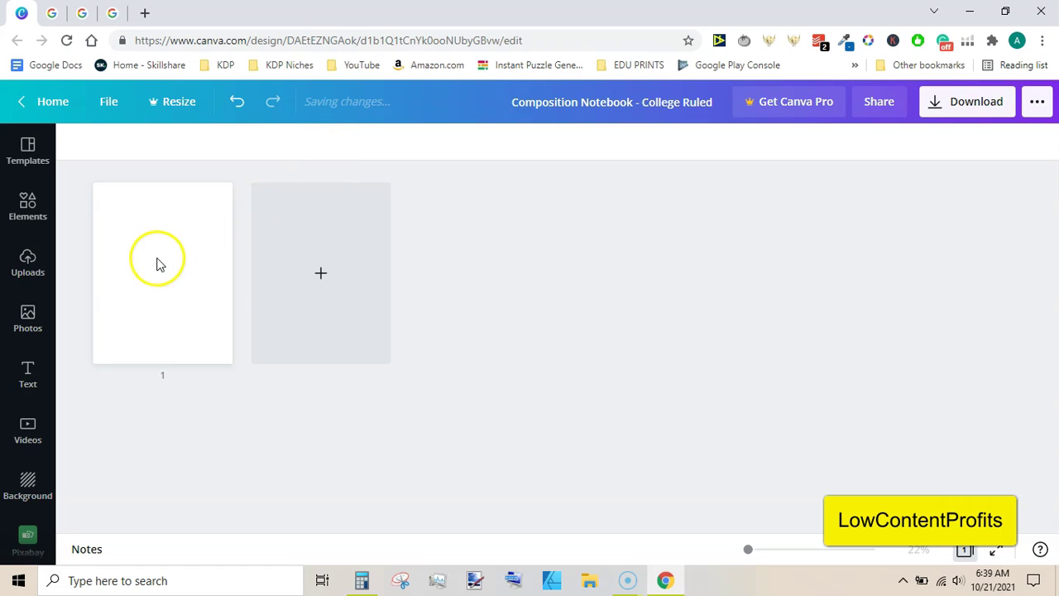
click(965, 552)
- Add a new blank page after page 1 and delete the original page 1
scroll(1056, 413, down, 5)
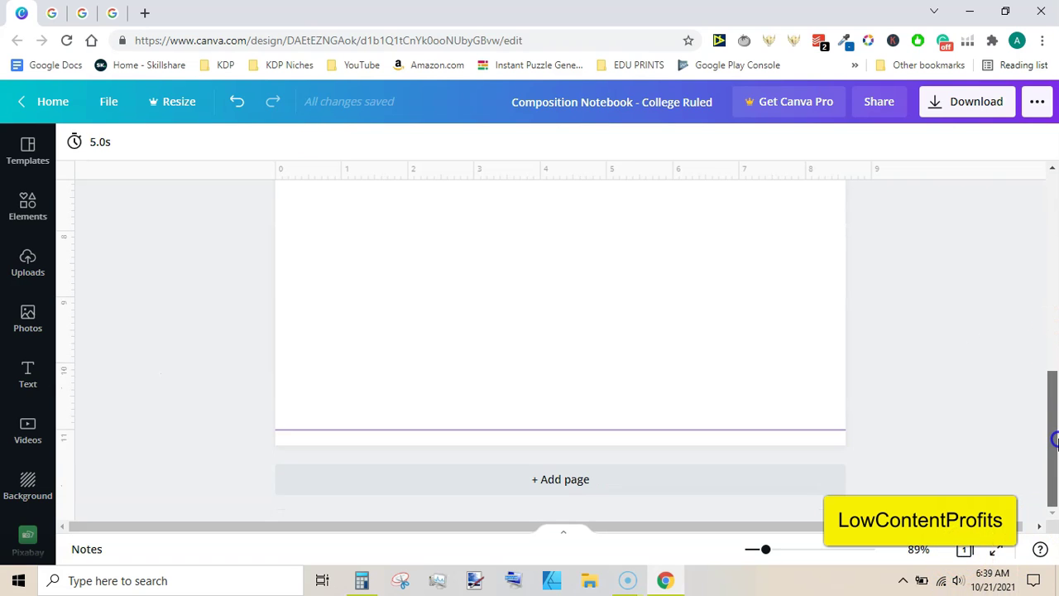
drag(1048, 406, 1025, 184)
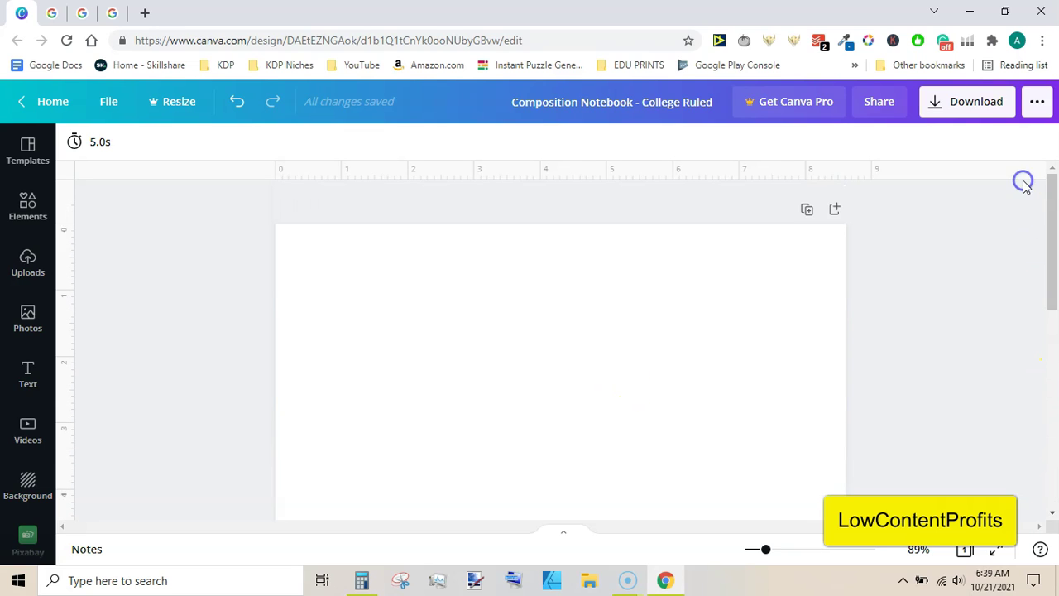
click(530, 367)
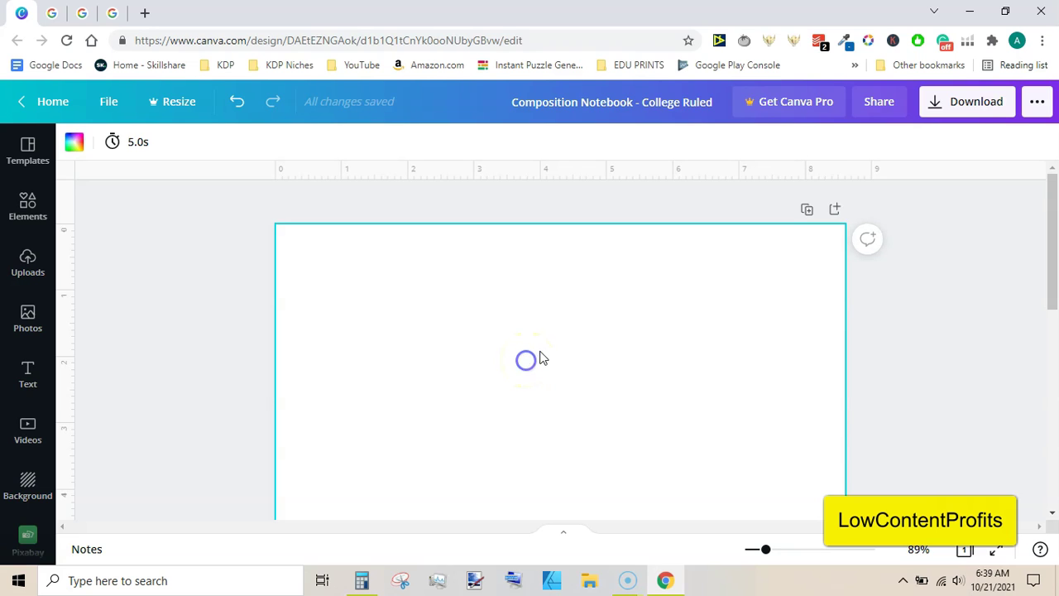
click(835, 209)
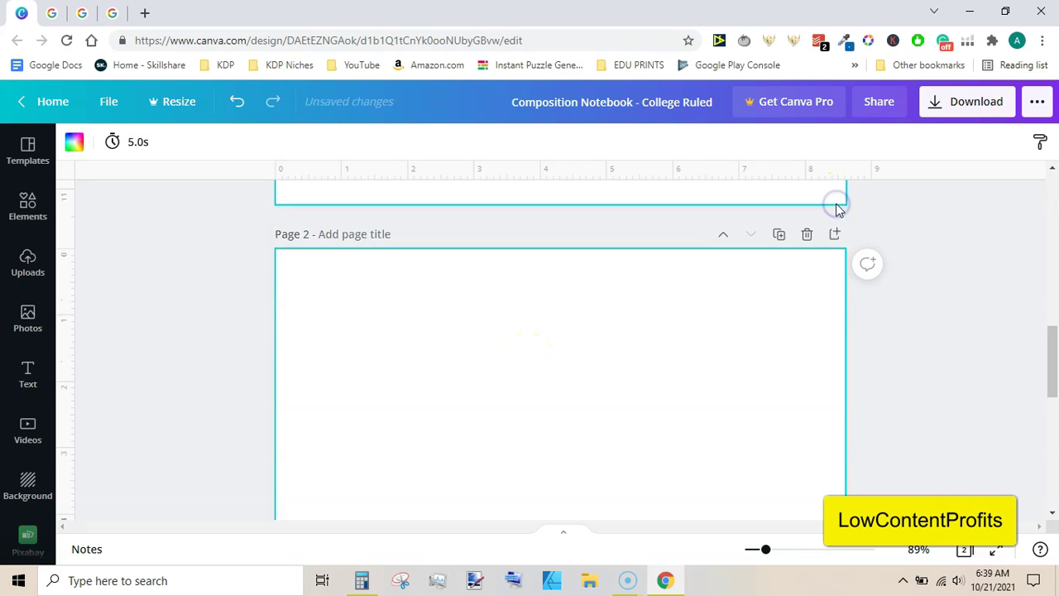
drag(1049, 339, 1040, 142)
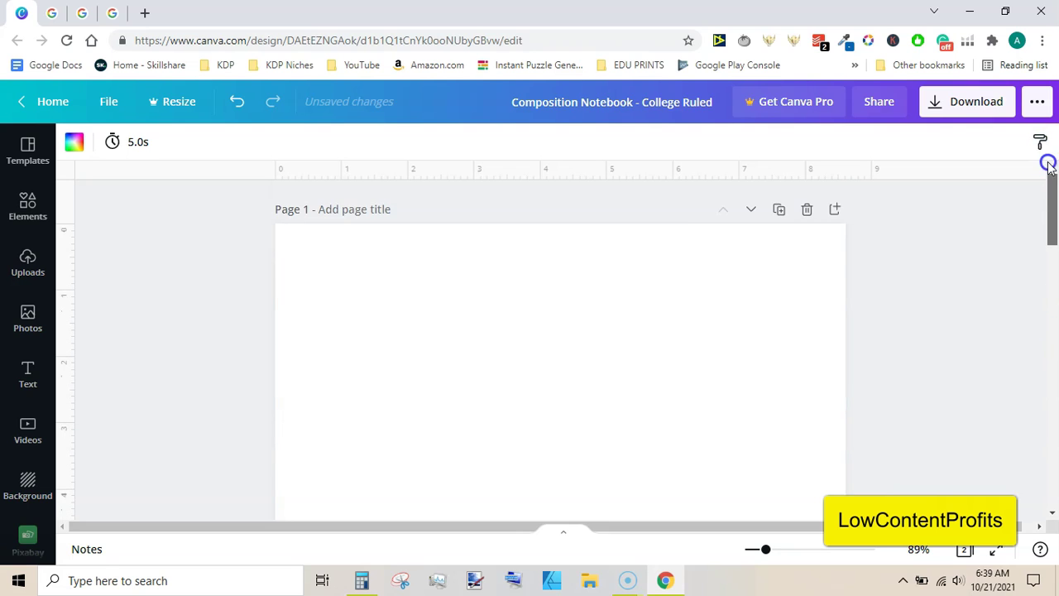
click(806, 210)
mouse_move(1054, 222)
mouse_down()
mouse_move(1054, 441)
mouse_move(1053, 201)
mouse_up()
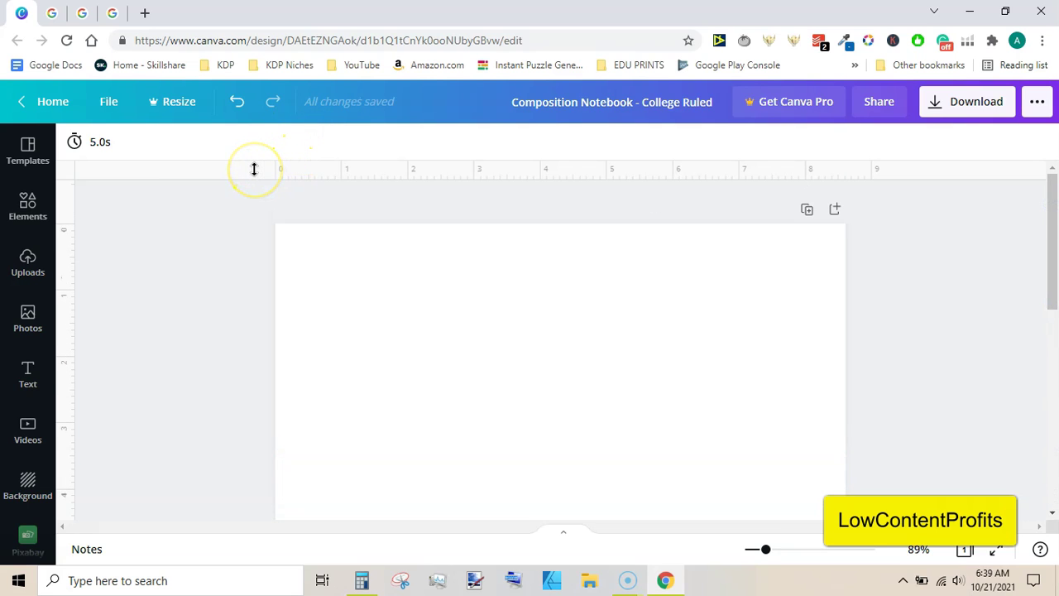
- Place a horizontal guide about 0.862 inches below the page's upper edge and show the page margins
drag(254, 168, 255, 282)
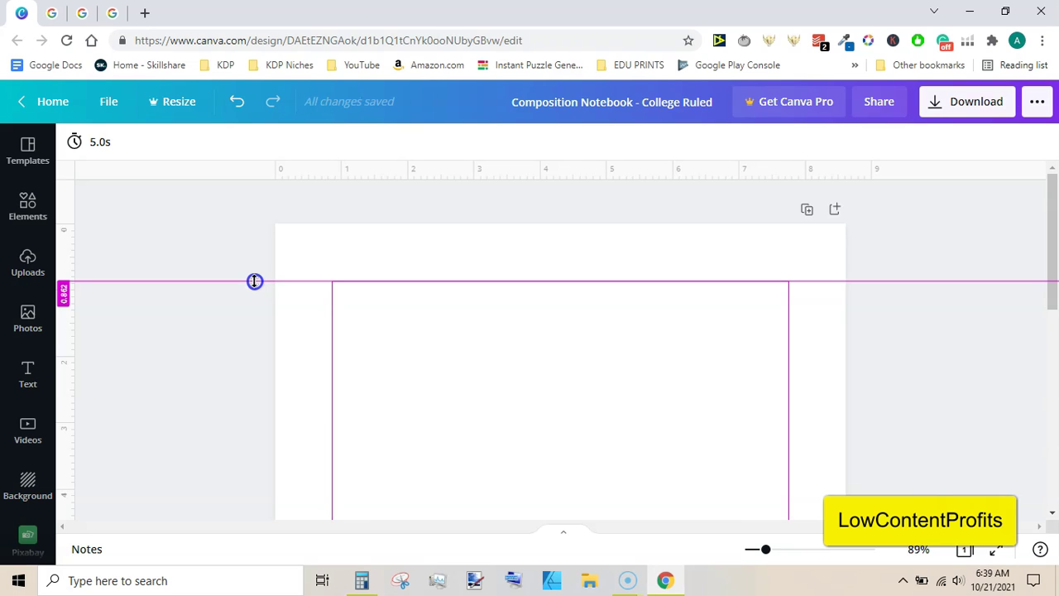
drag(255, 281, 255, 281)
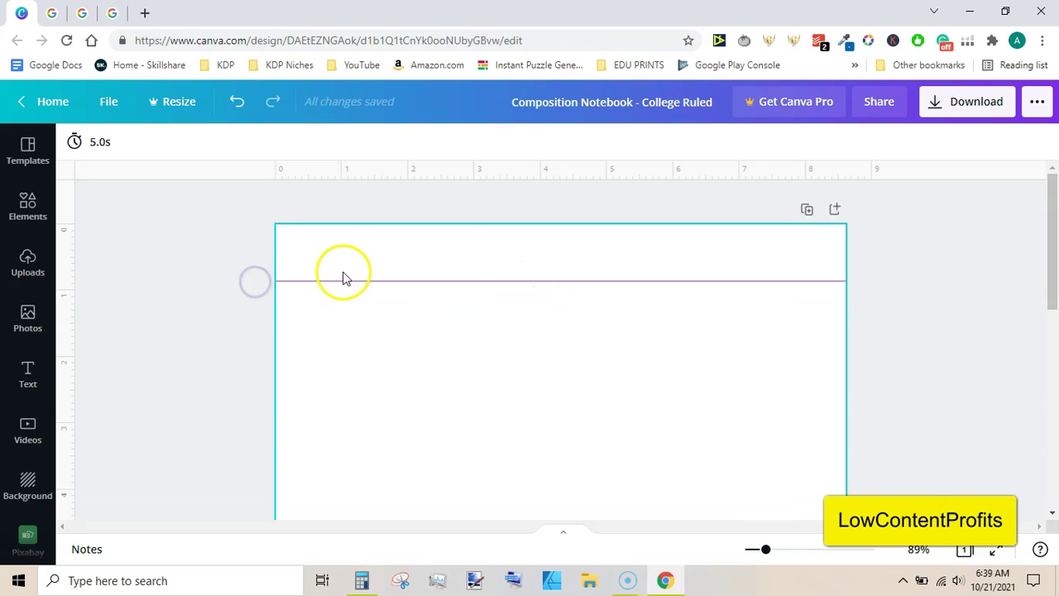
click(110, 115)
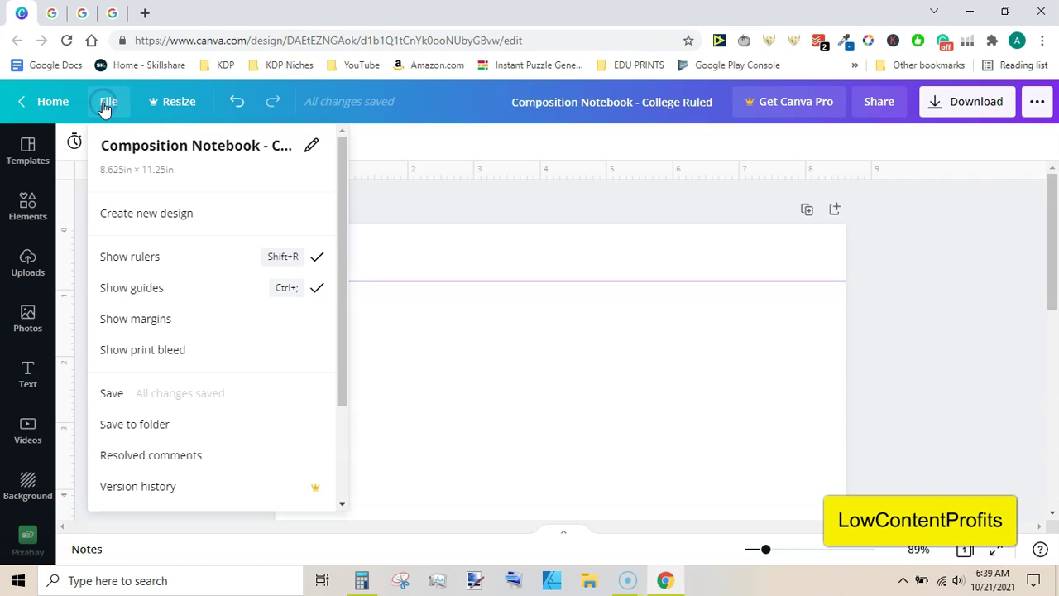
click(154, 319)
drag(309, 281, 345, 279)
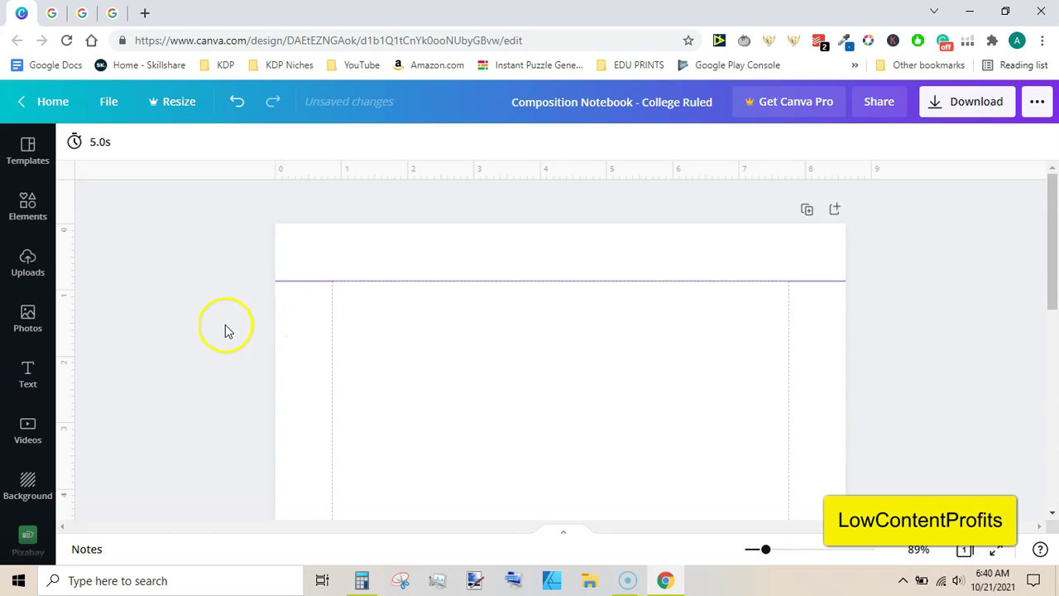
- Add a black horizontal line across the middle of the blank page, spanning between the margin lines
drag(1057, 237, 1053, 430)
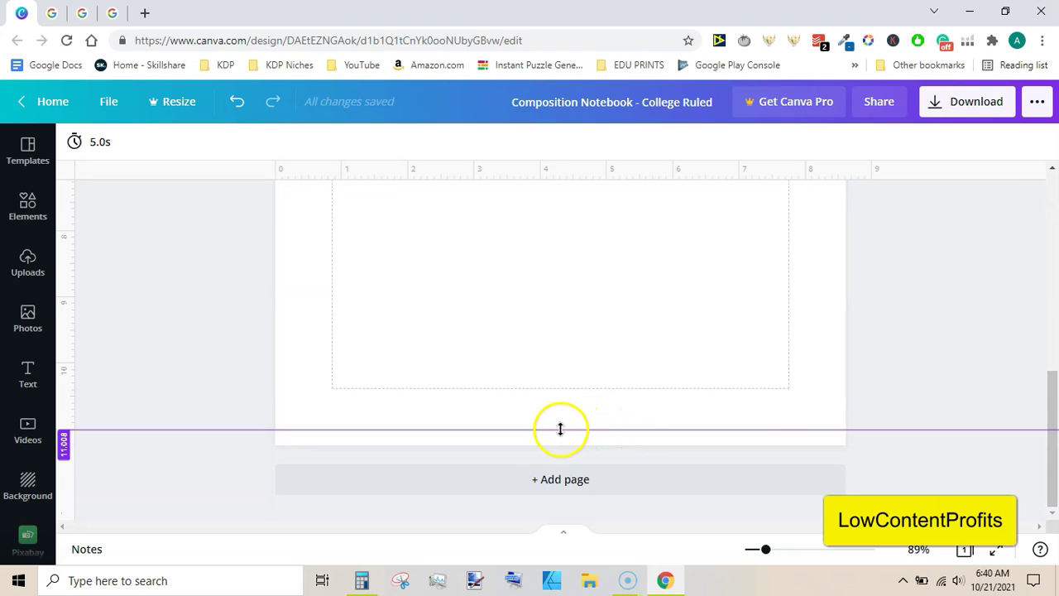
drag(556, 429, 530, 447)
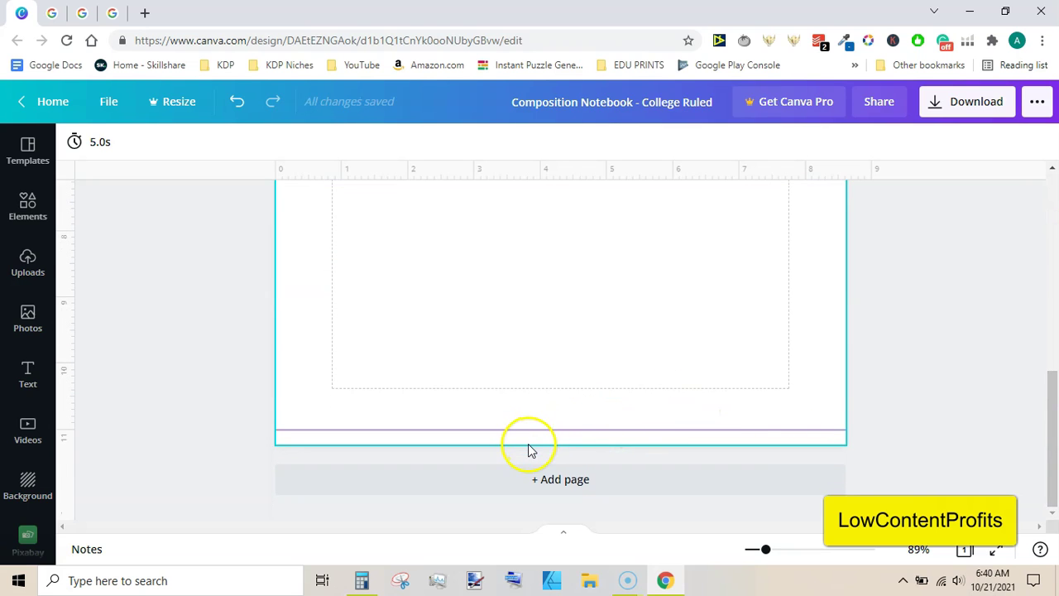
drag(1043, 428, 1051, 244)
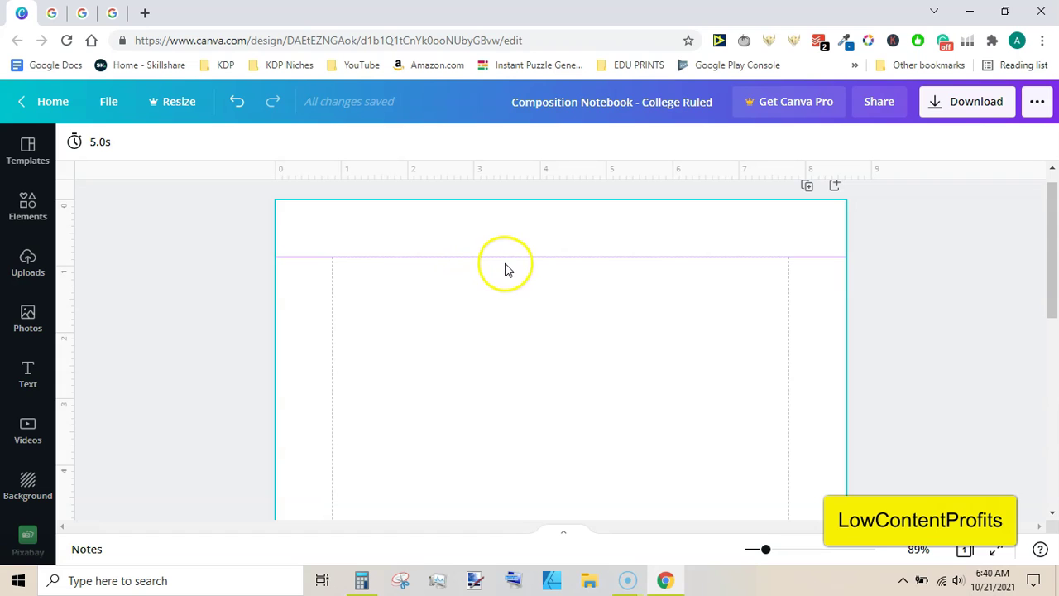
drag(1052, 243, 1055, 465)
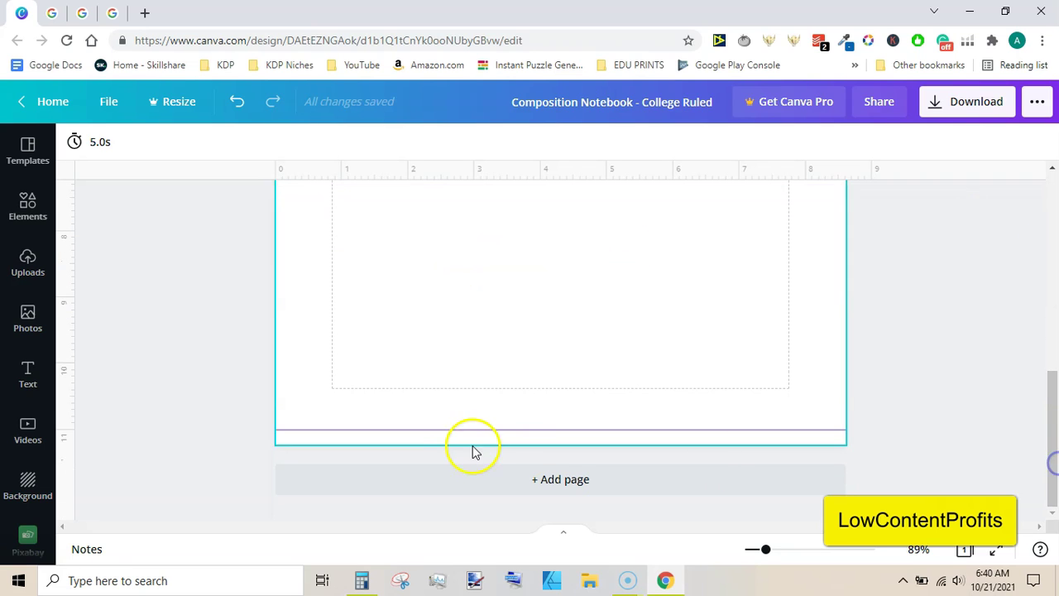
drag(1054, 427, 1053, 224)
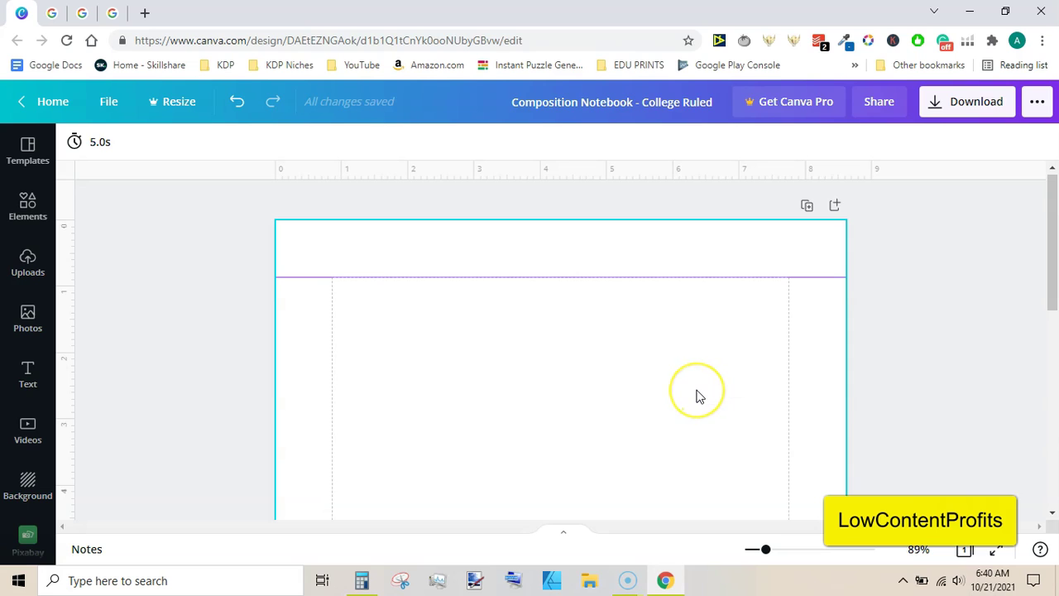
key(ctrl+v)
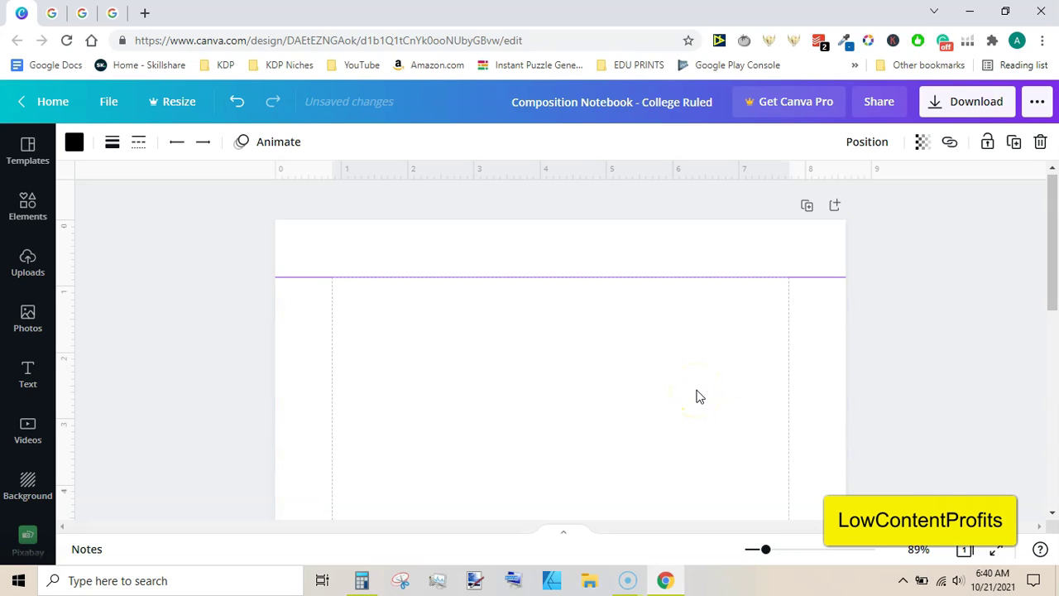
drag(1054, 246, 1056, 329)
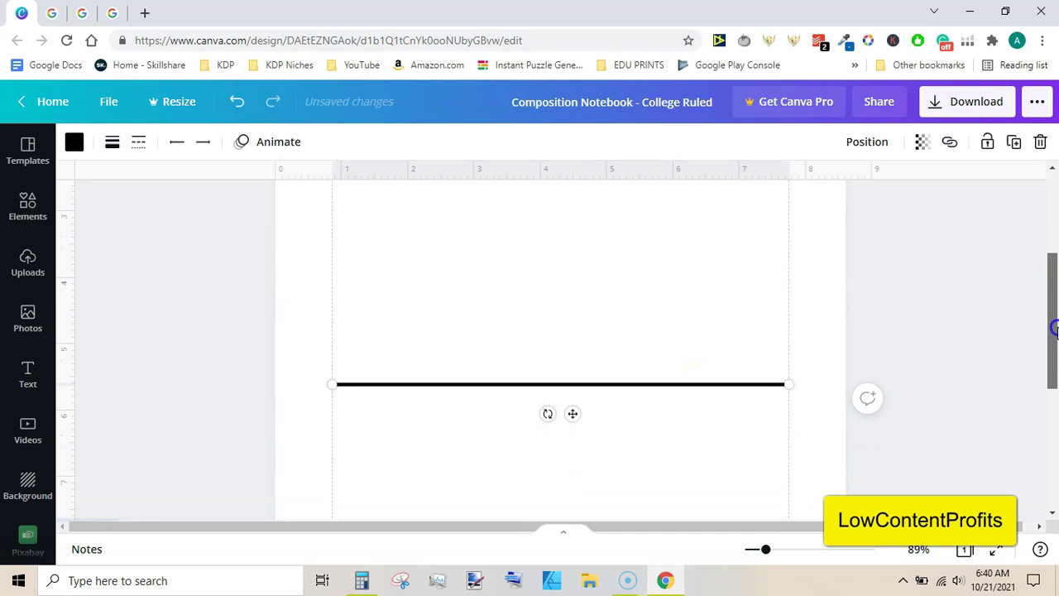
- Reduce the weight of the black horizontal line to a thin, fine rule
click(491, 387)
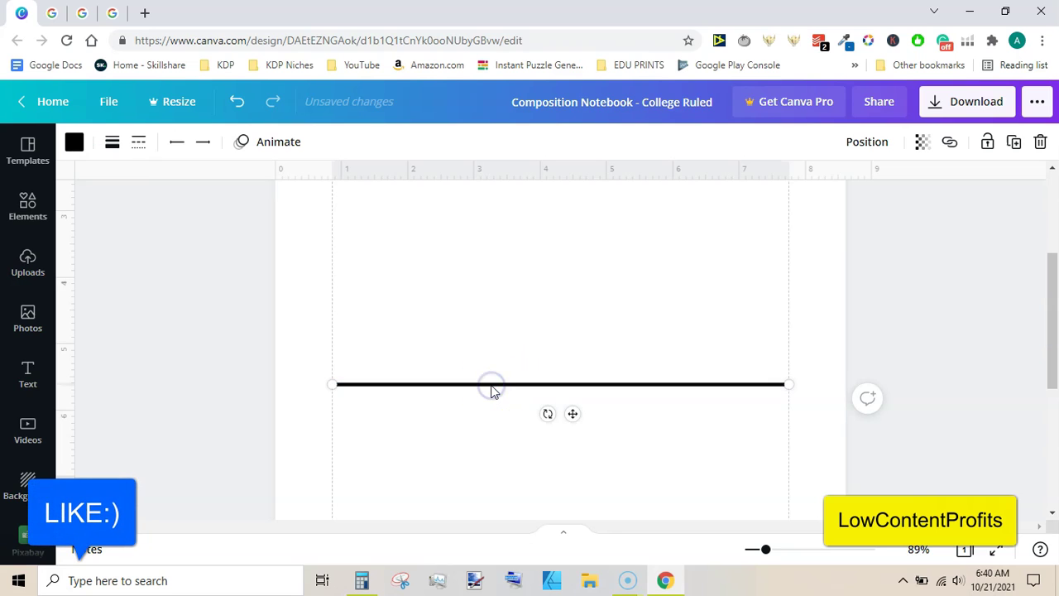
click(112, 143)
drag(210, 198, 187, 199)
click(199, 300)
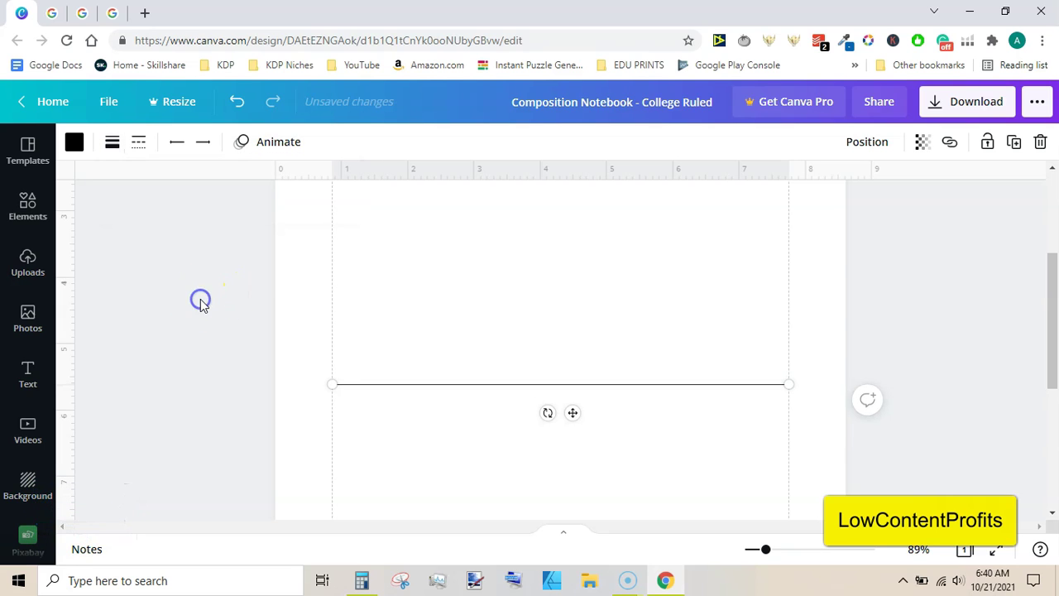
- Extend both ends of the thin line past the margins to the page's left and right edges
drag(790, 383, 847, 385)
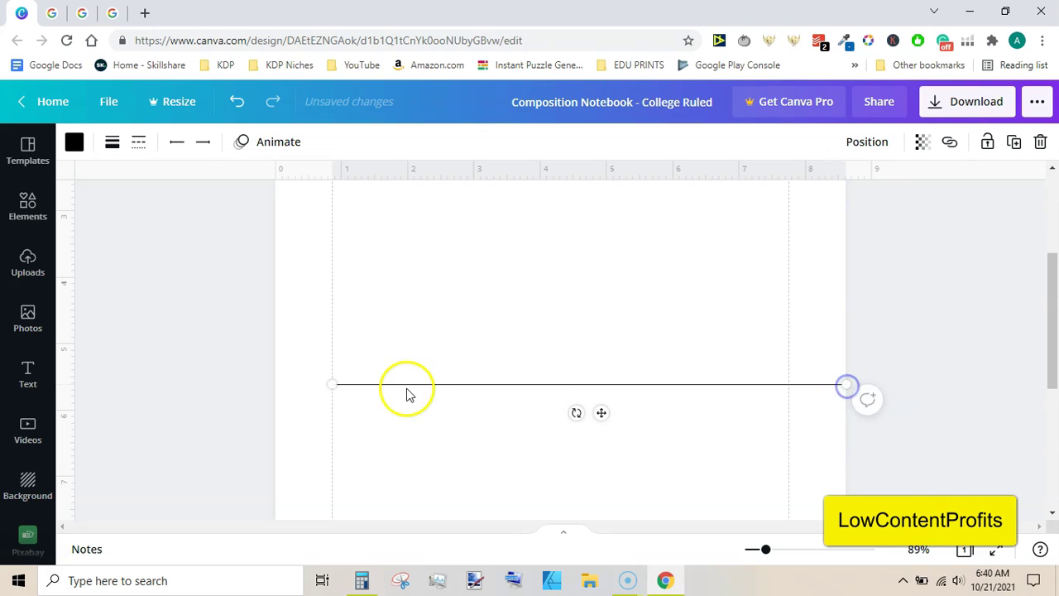
drag(331, 383, 274, 385)
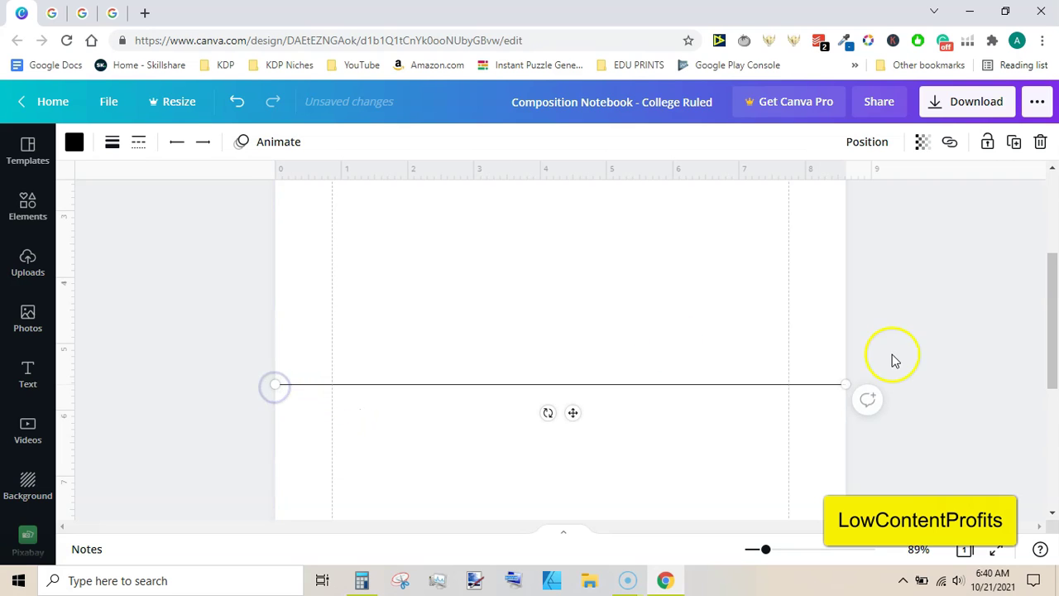
drag(842, 385, 845, 385)
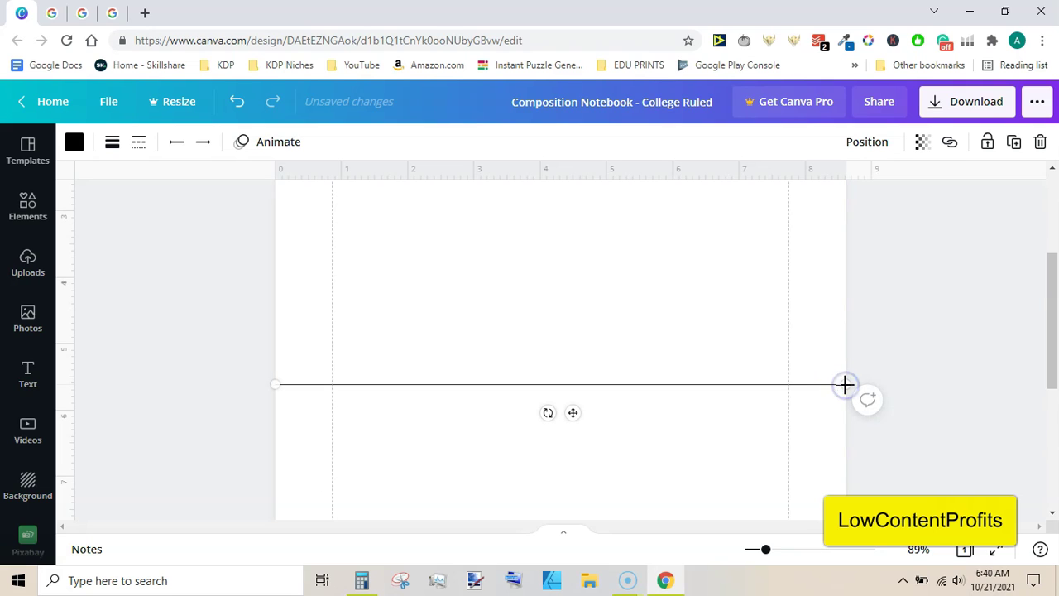
- Move the thin line up onto the horizontal guide at the page's top margin
drag(1052, 303, 1053, 286)
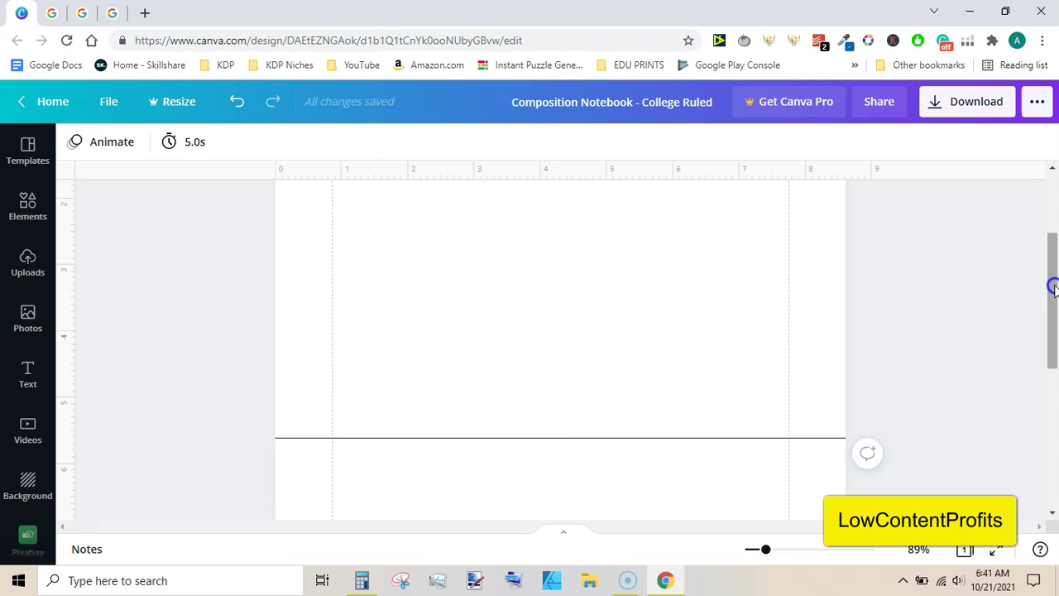
click(565, 437)
drag(575, 464, 579, 276)
scroll(579, 276, up, 2)
drag(576, 436, 556, 309)
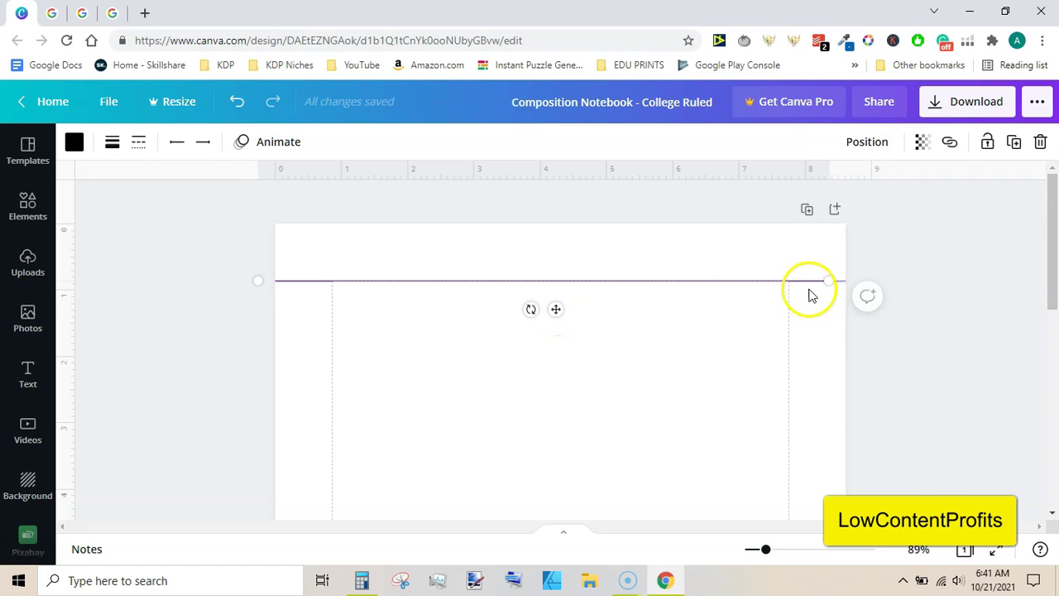
- Realign both ends of the top line with the page edges and remove the horizontal guide beneath it
drag(829, 279, 846, 278)
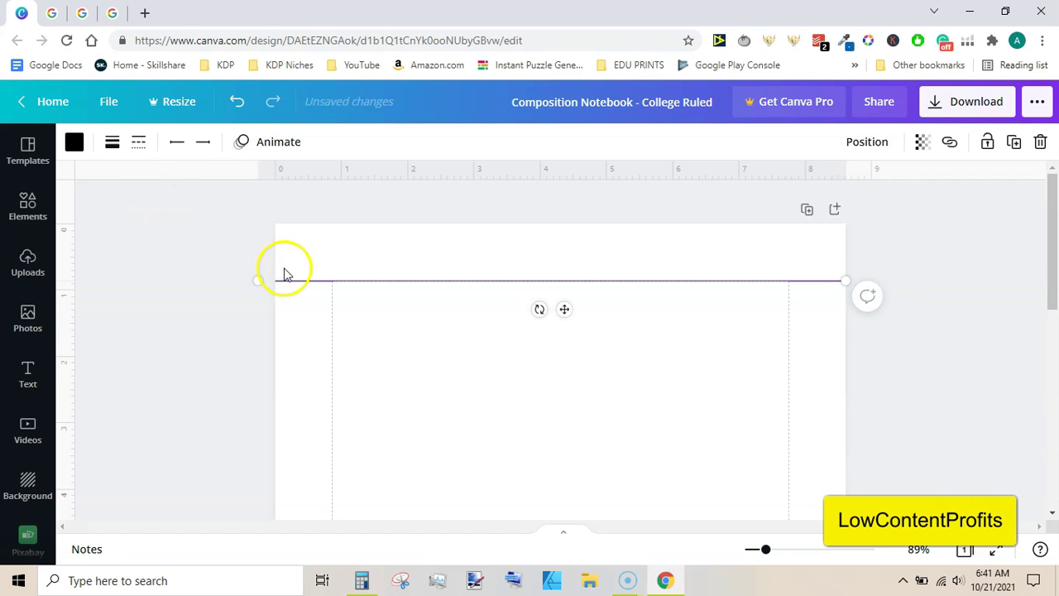
mouse_move(260, 281)
mouse_down()
mouse_move(289, 282)
mouse_move(277, 280)
mouse_up()
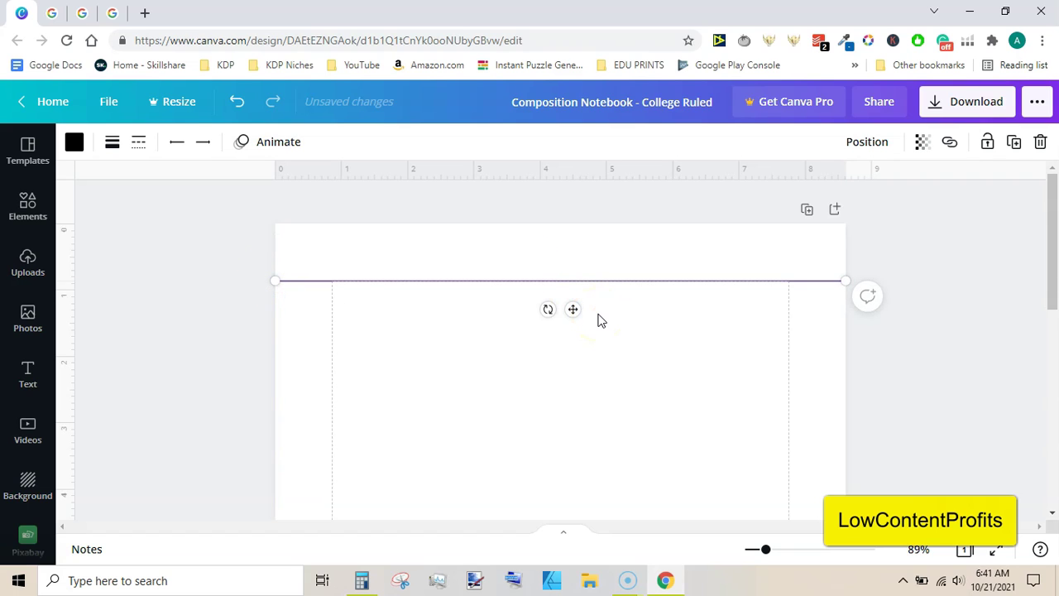
drag(323, 282, 326, 206)
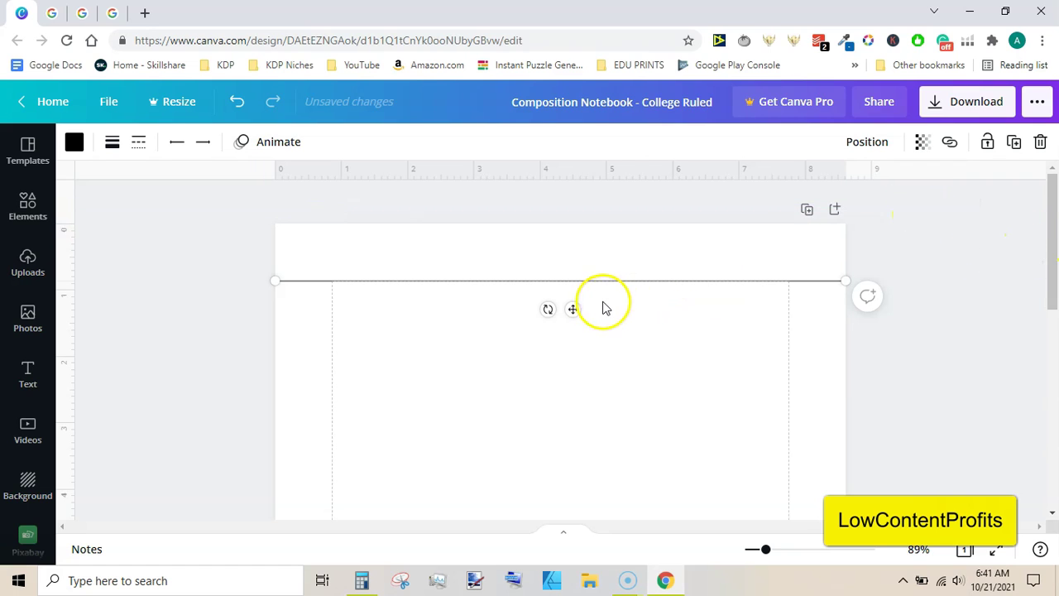
- Duplicate the top line and move the copy down to the bottom margin, with its ends flush with the page edges
click(575, 308)
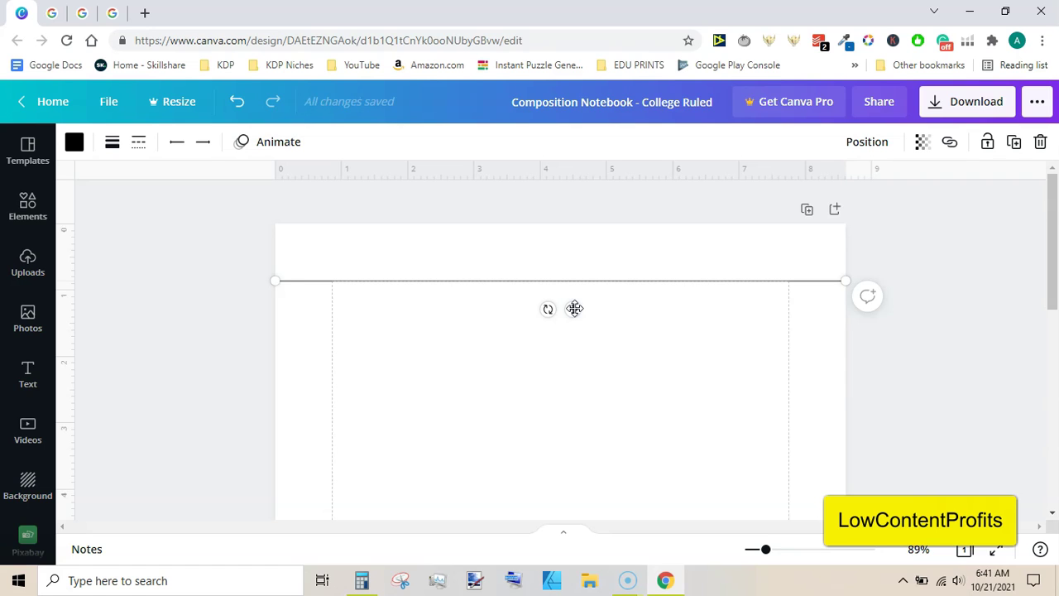
drag(576, 309, 579, 317)
drag(1052, 247, 1053, 257)
click(666, 302)
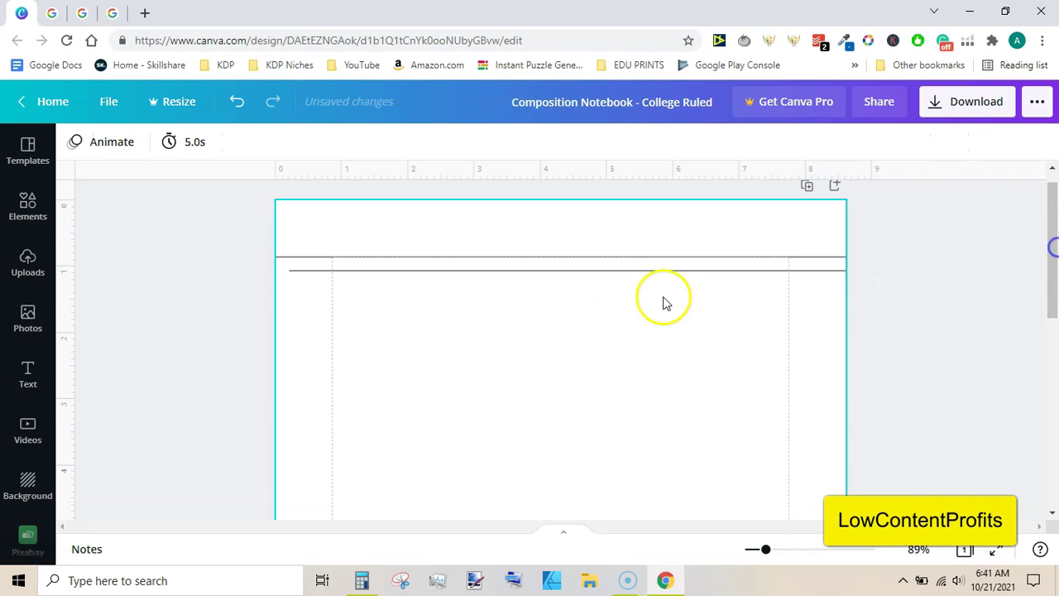
click(584, 271)
drag(585, 290, 582, 392)
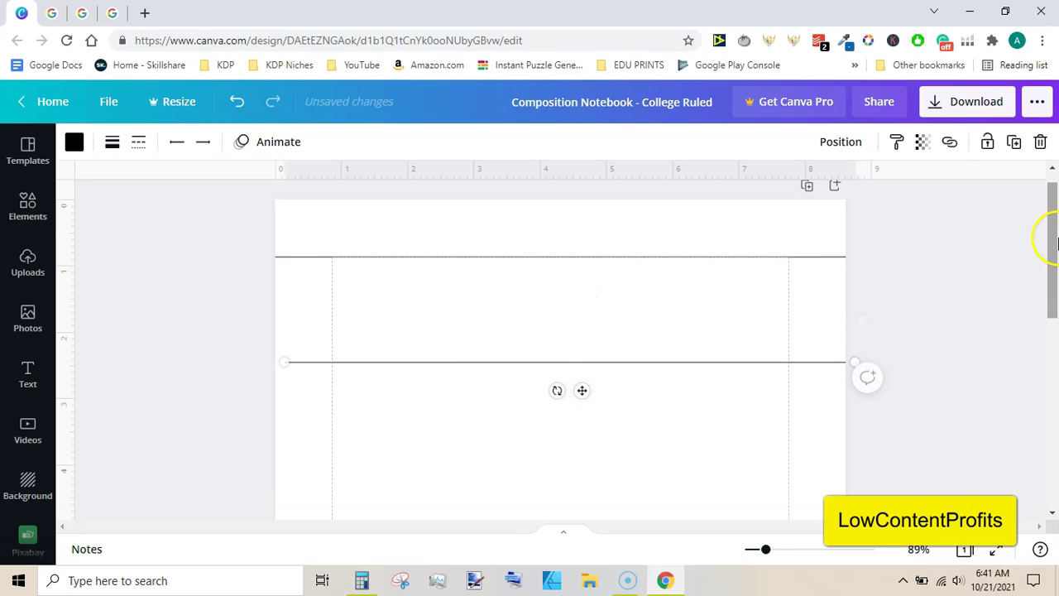
key(ctrl+minus)
key(ctrl+minus)
key(ctrl+minus)
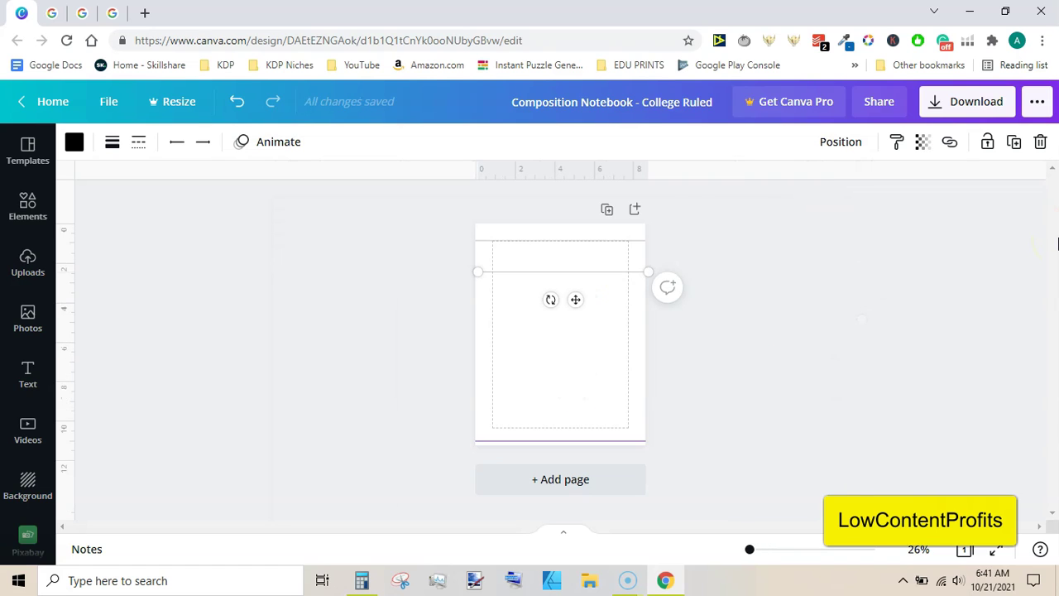
drag(576, 299, 568, 456)
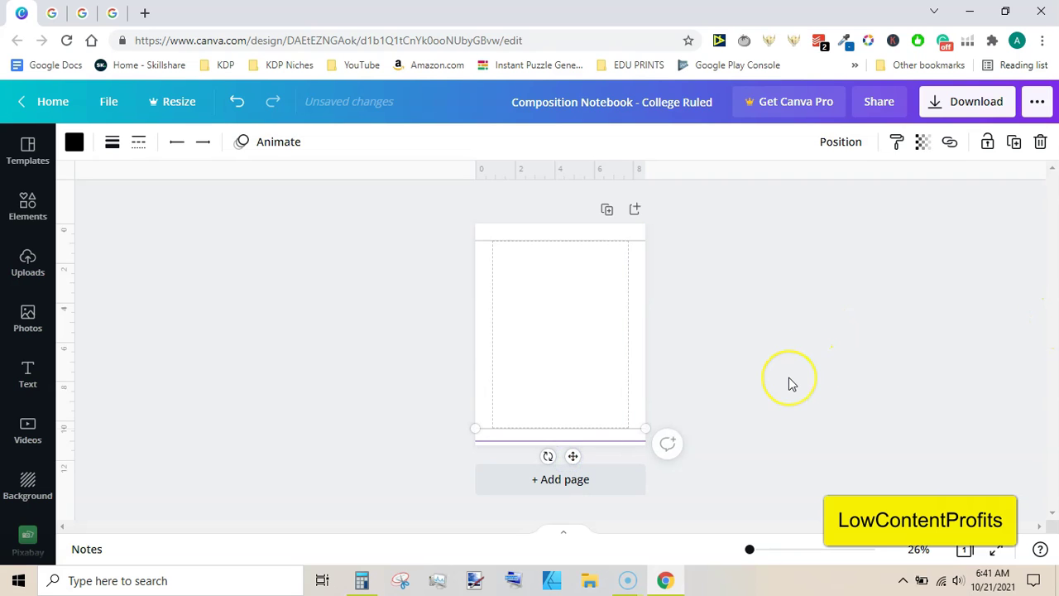
- Lower the bottom line below the margin, to just above the guide near the page's lower edge
key(ctrl+plus)
key(ctrl+plus)
scroll(1056, 458, down, 5)
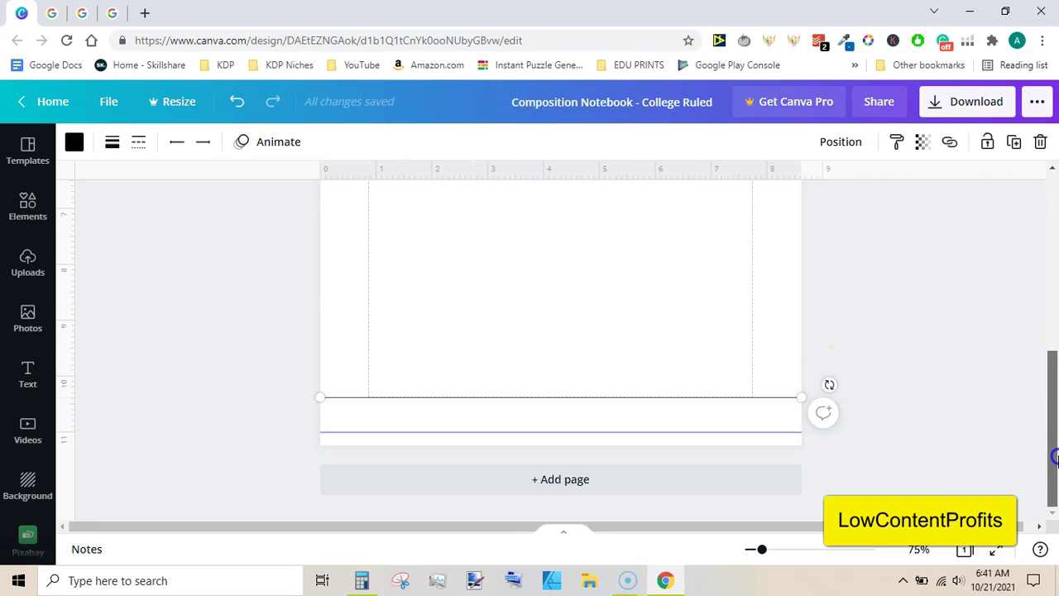
click(586, 378)
drag(552, 401, 554, 428)
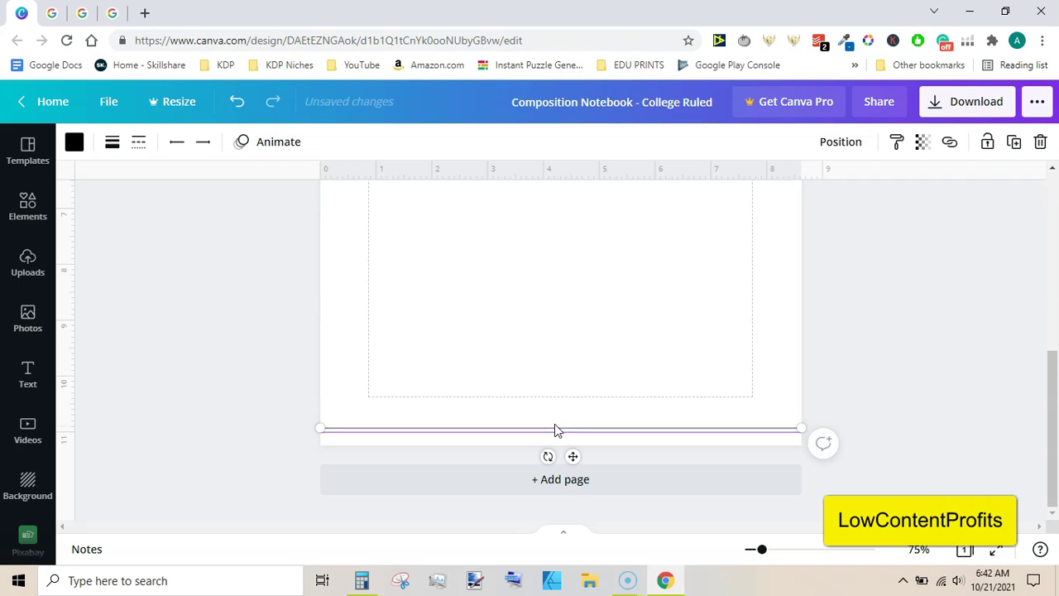
click(882, 322)
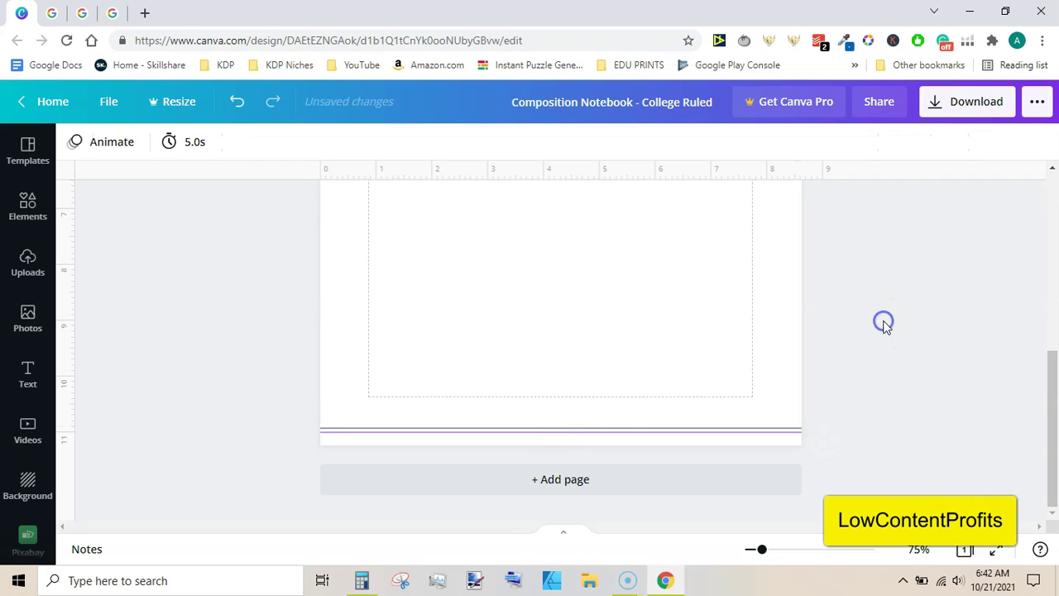
- Select both lines and check their horizontal alignment options
key(ctrl+z)
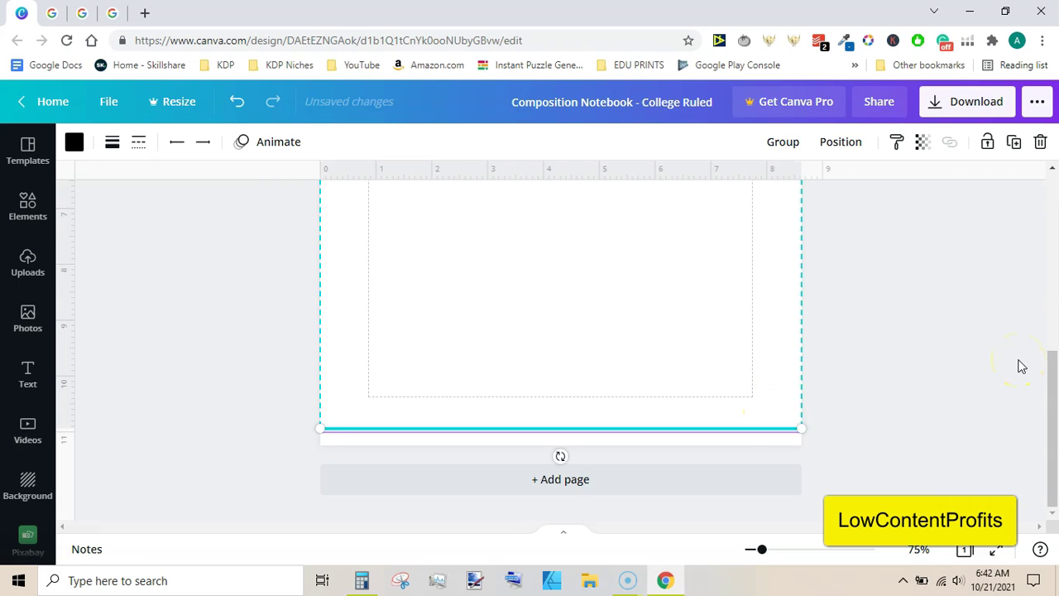
click(853, 146)
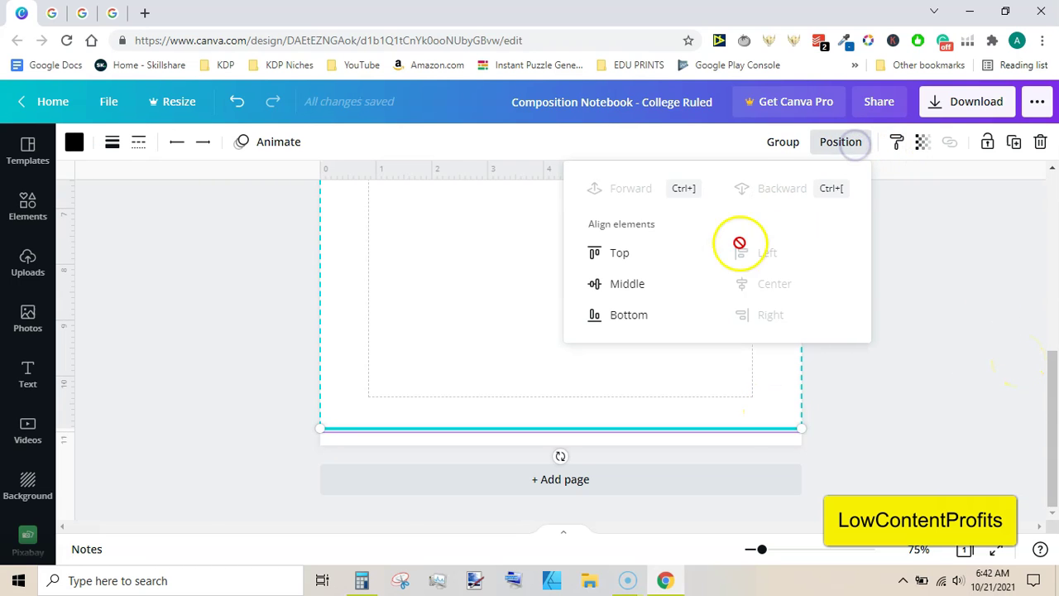
click(914, 310)
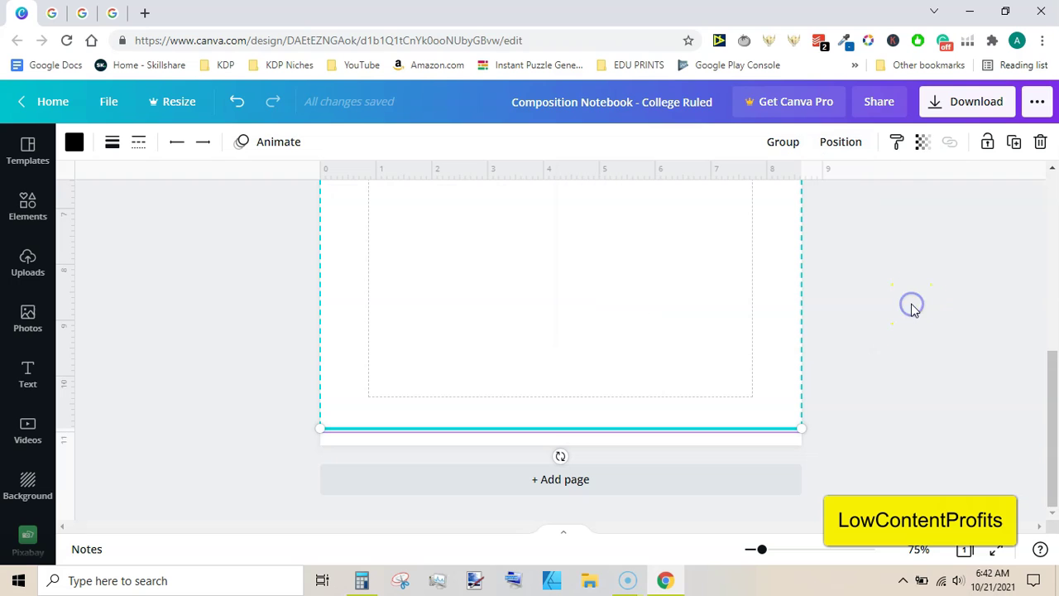
drag(1047, 378, 1031, 232)
click(918, 302)
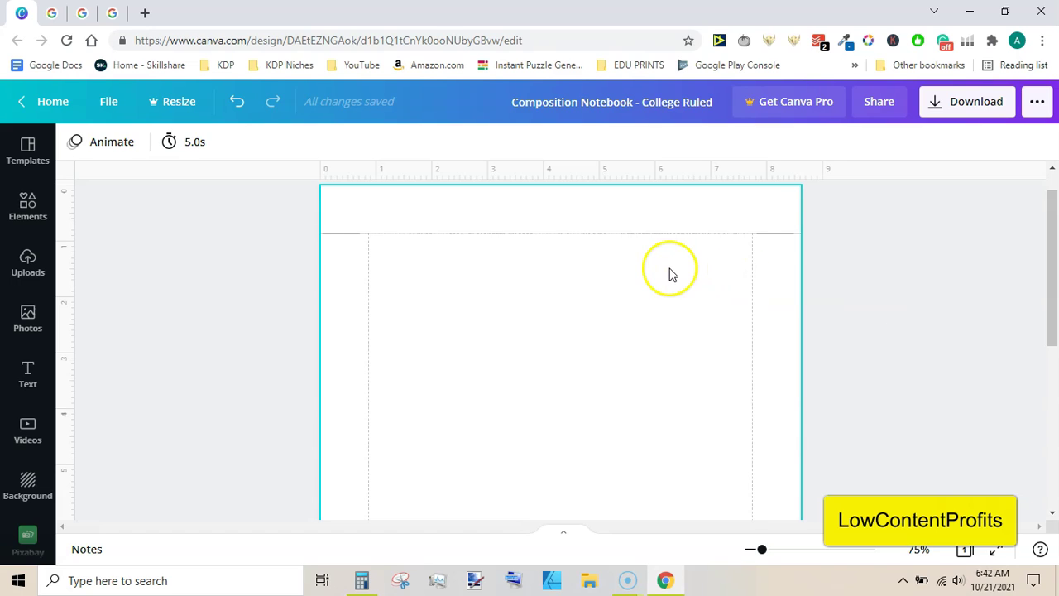
- Duplicate the top line repeatedly, building a staggered stack of ruled lines down the page
click(498, 234)
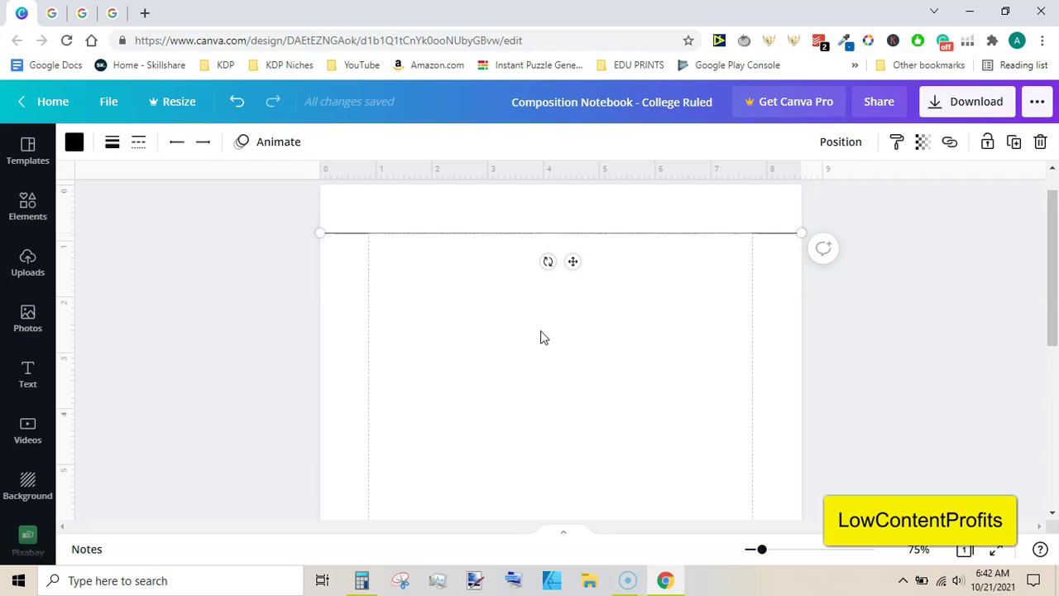
key(ctrl+d)
key(ctrl+d)
key(ctrl+d)
key(ctrl+d)
key(ctrl+d)
key(ctrl+d)
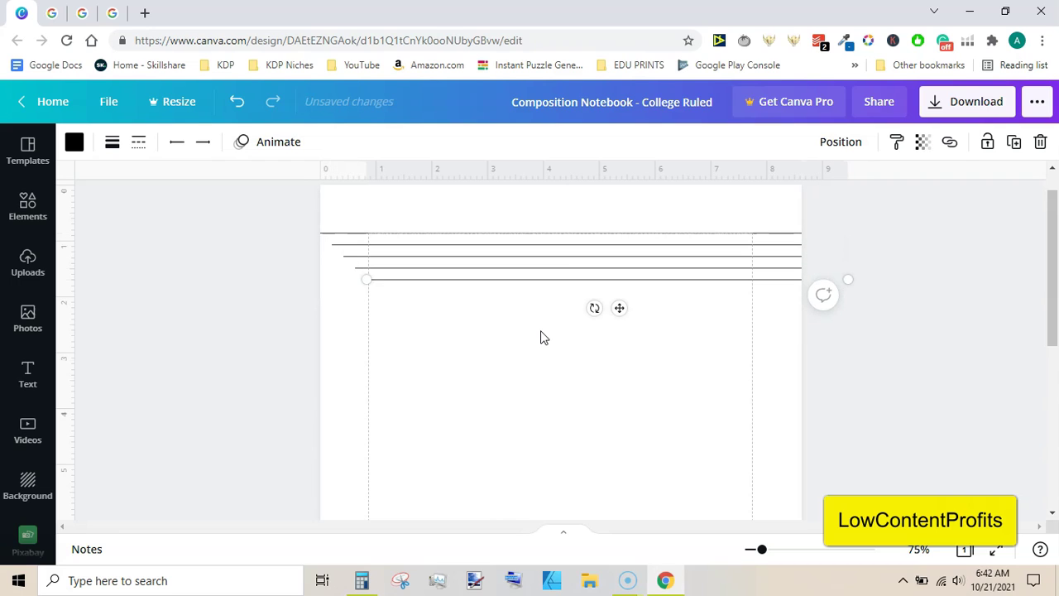
key(ctrl+d)
key(ctrl+d)
key(ctrl+d)
key(ctrl+d)
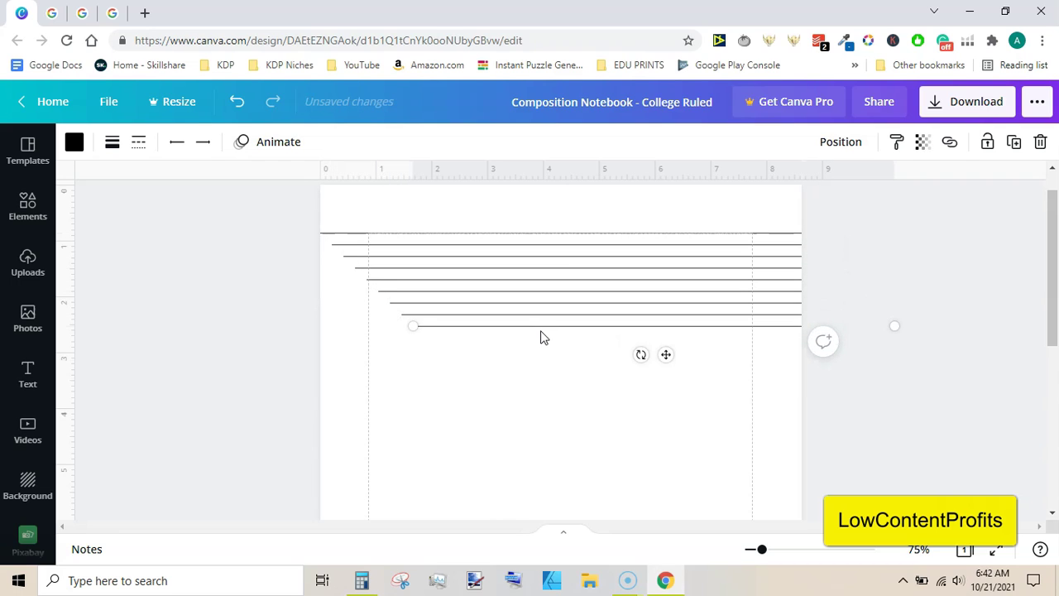
key(ctrl+d)
key(ctrl+d)
key(ctrl+d)
key(ctrl+d)
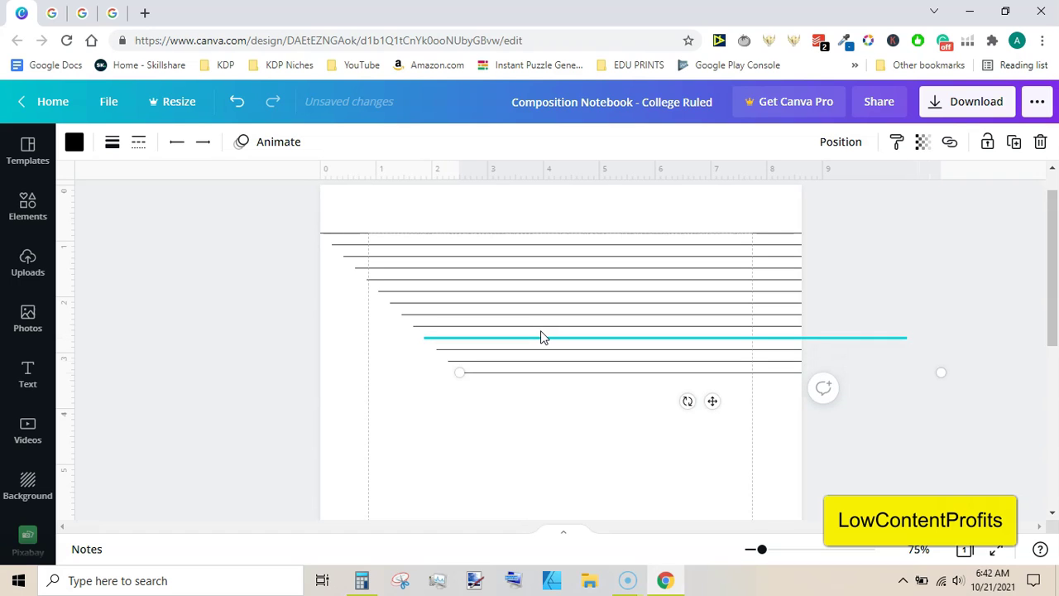
key(ctrl+d)
key(ctrl+d)
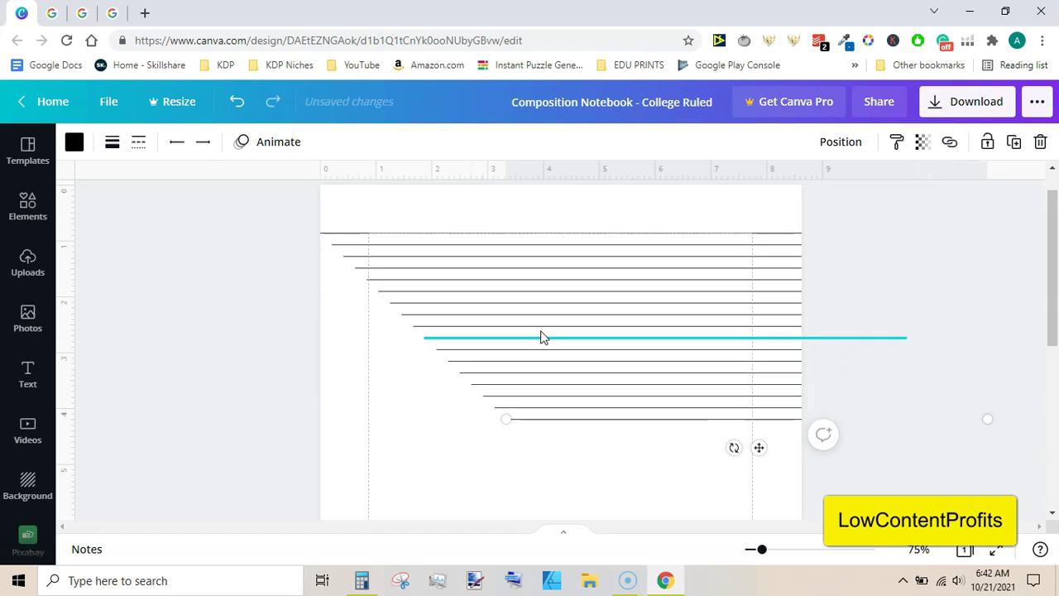
key(ctrl+d)
key(ctrl+d)
key(ctrl+d)
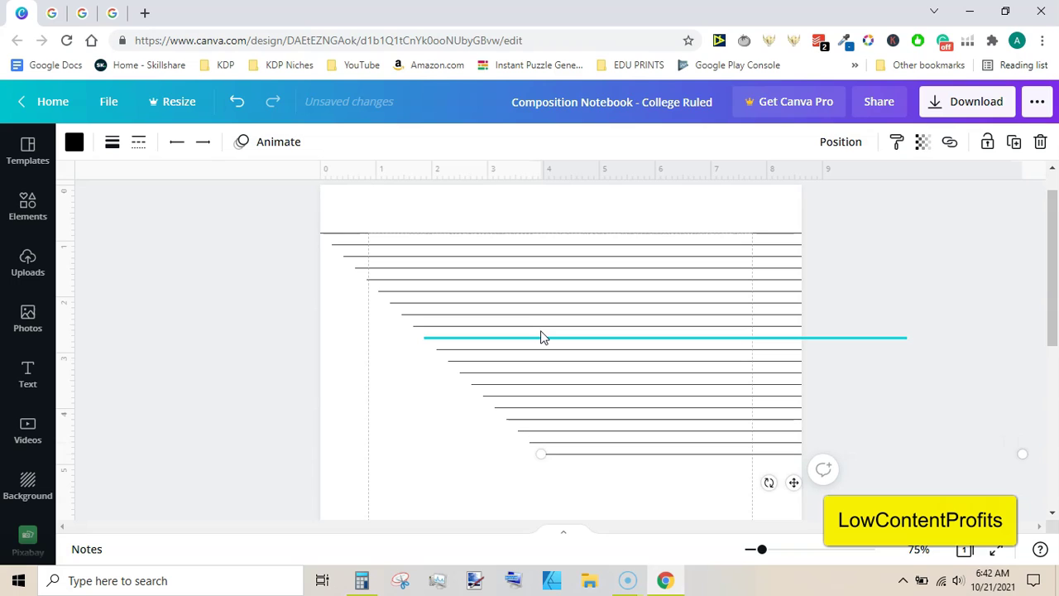
key(ctrl+d)
key(ctrl+d)
key(ctrl+d)
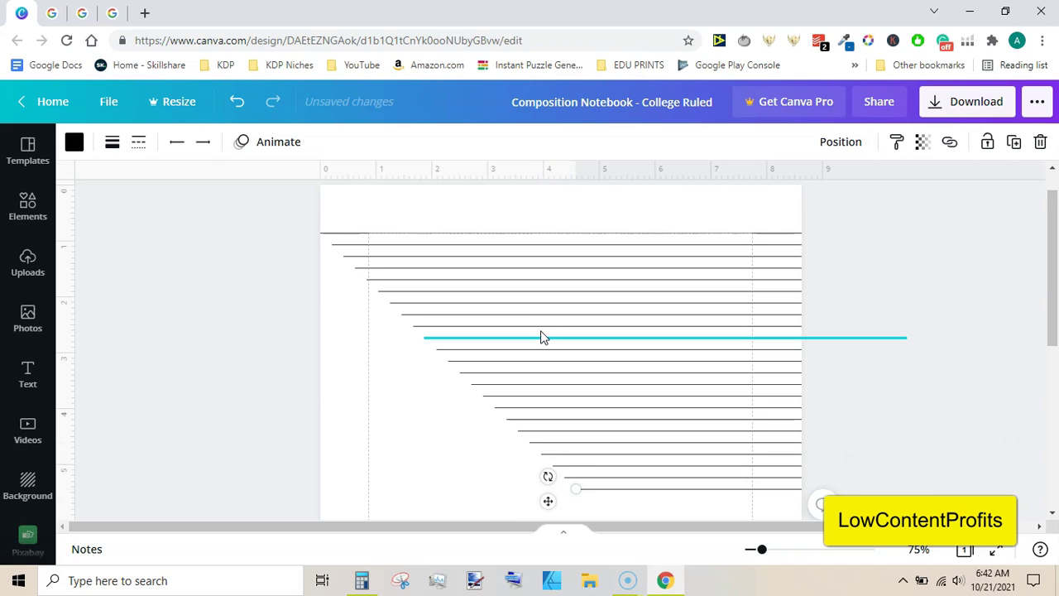
key(ctrl+d)
key(ctrl+d)
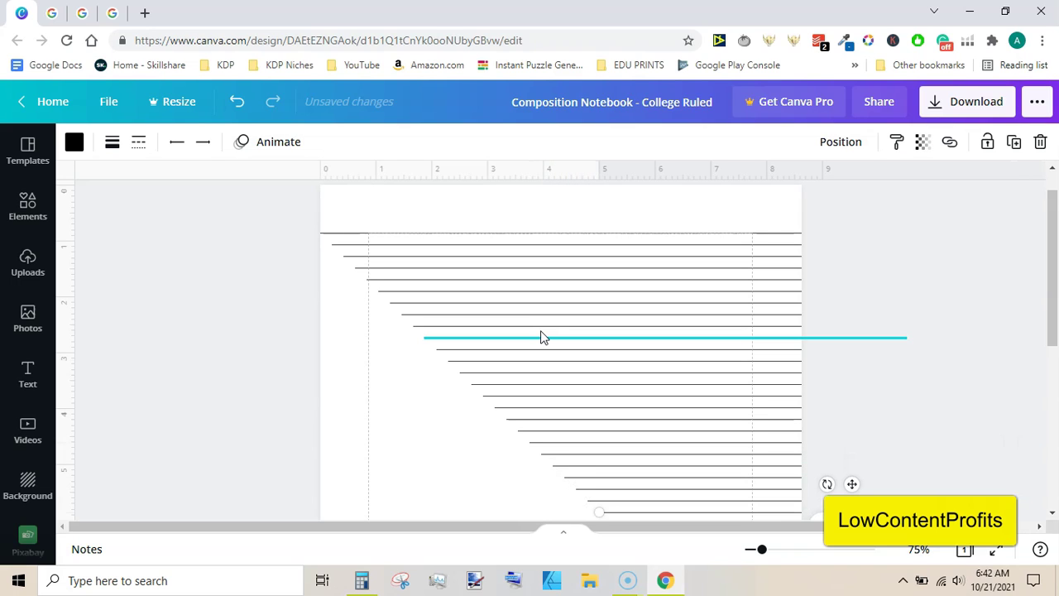
key(ctrl+d)
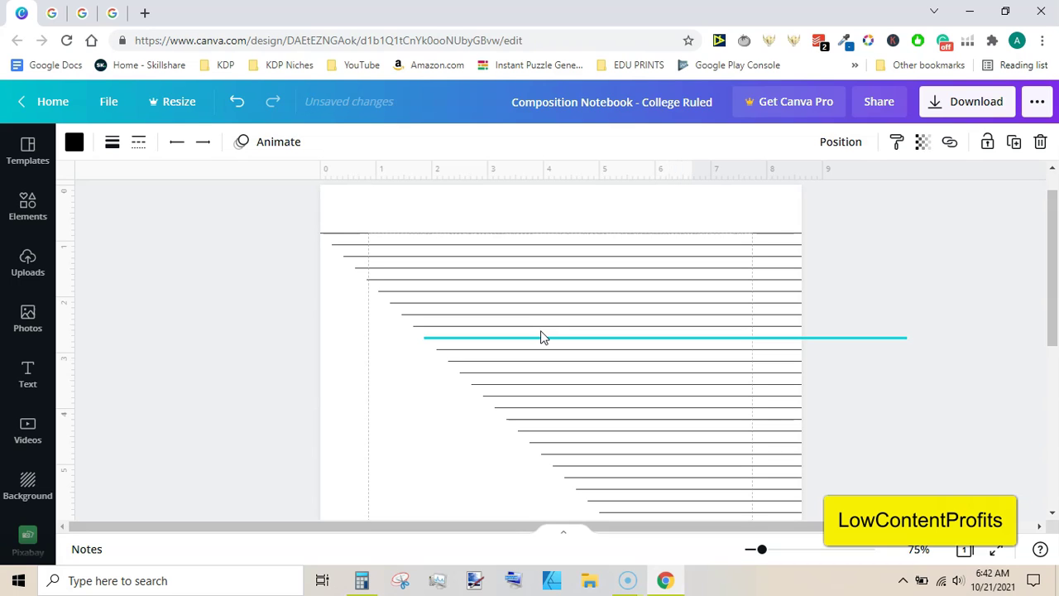
- Select all the lines on the page and align them to a common horizontal center
mouse_move(1049, 226)
mouse_down()
mouse_move(1050, 375)
mouse_move(1038, 229)
mouse_up()
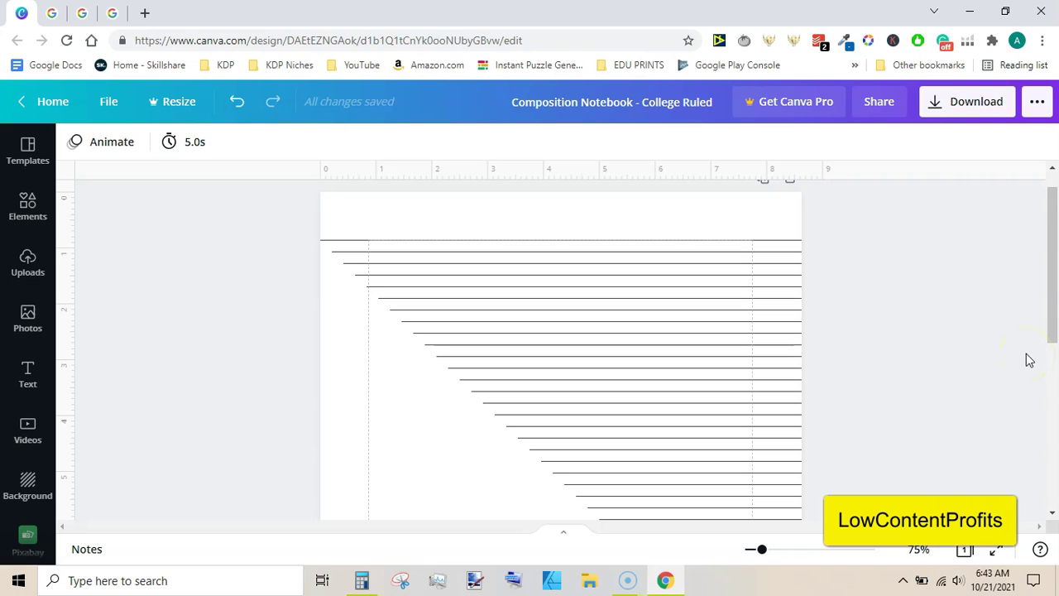
key(ctrl+a)
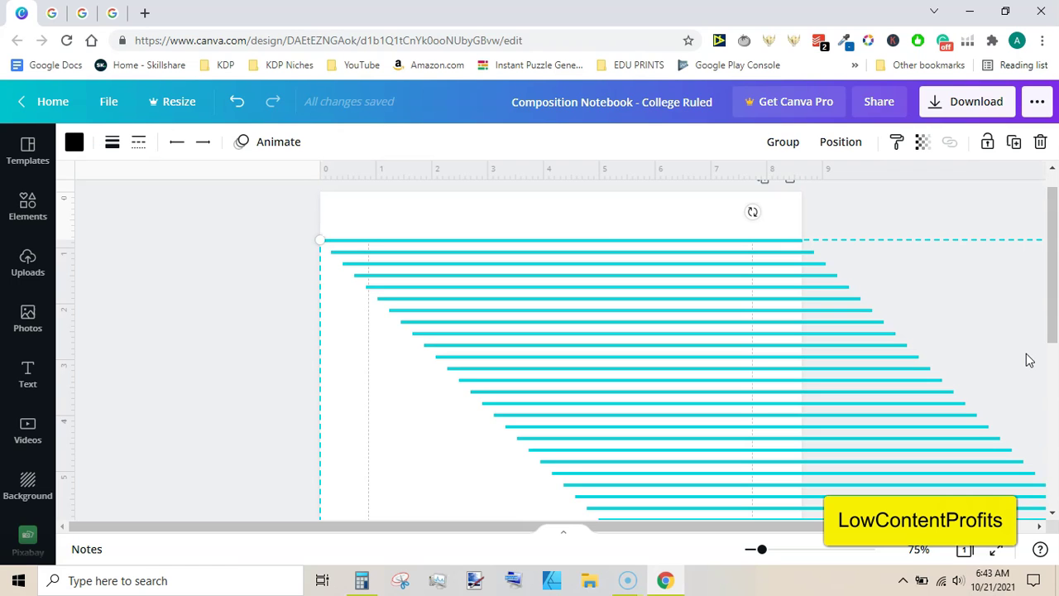
click(839, 145)
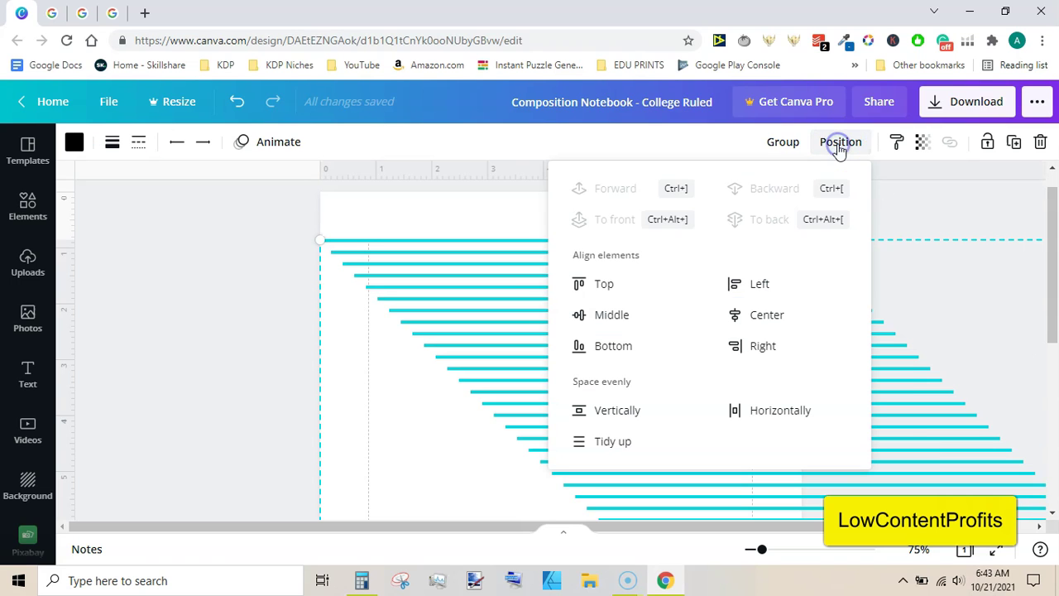
click(764, 318)
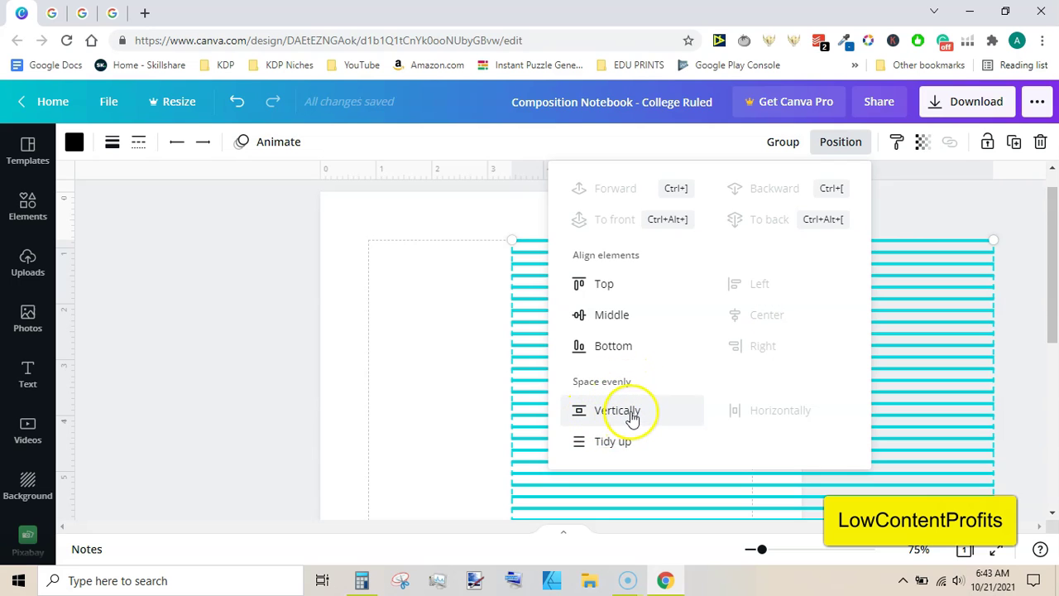
- Space the selected ruled lines evenly in the vertical direction and group them
click(631, 416)
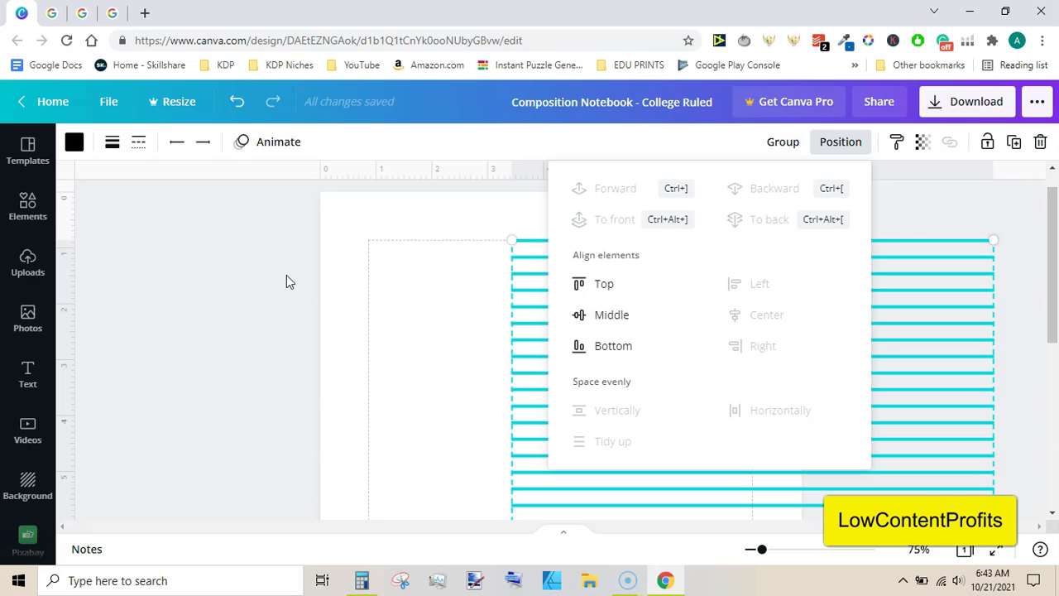
click(775, 143)
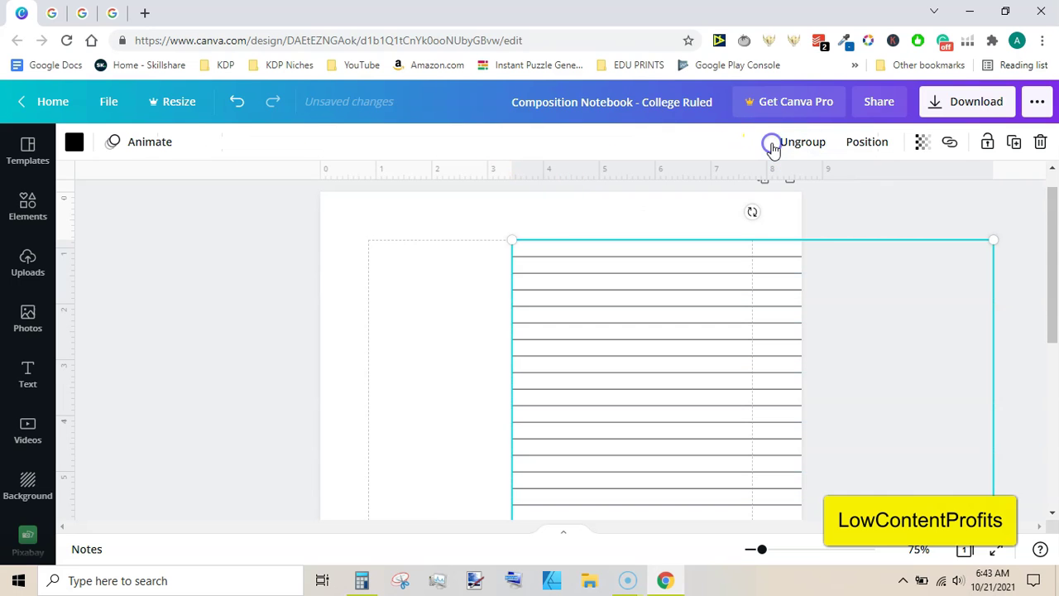
- Center the grouped ruled lines horizontally on the page so they span its full width
click(868, 144)
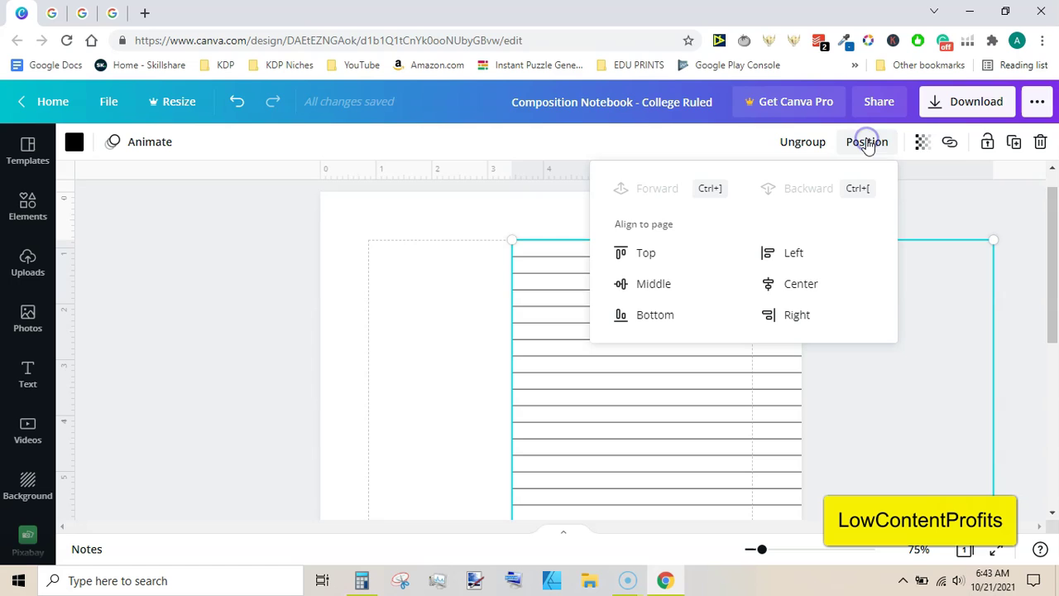
click(793, 284)
click(916, 381)
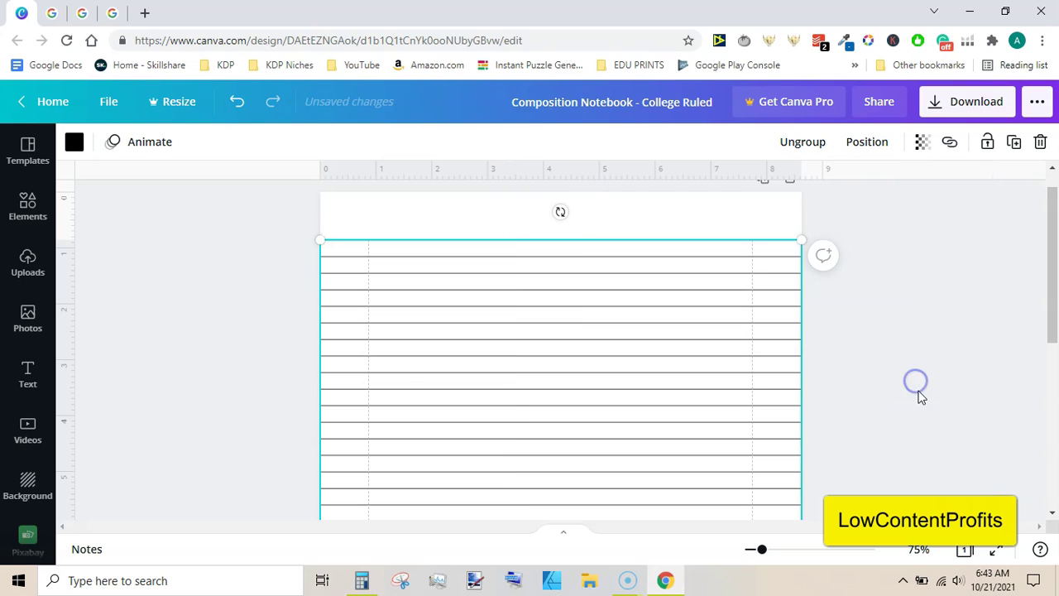
click(929, 296)
- Preview the page in full screen and inspect the ruled lines from the top of the page to the bottom
drag(1051, 273, 439, 292)
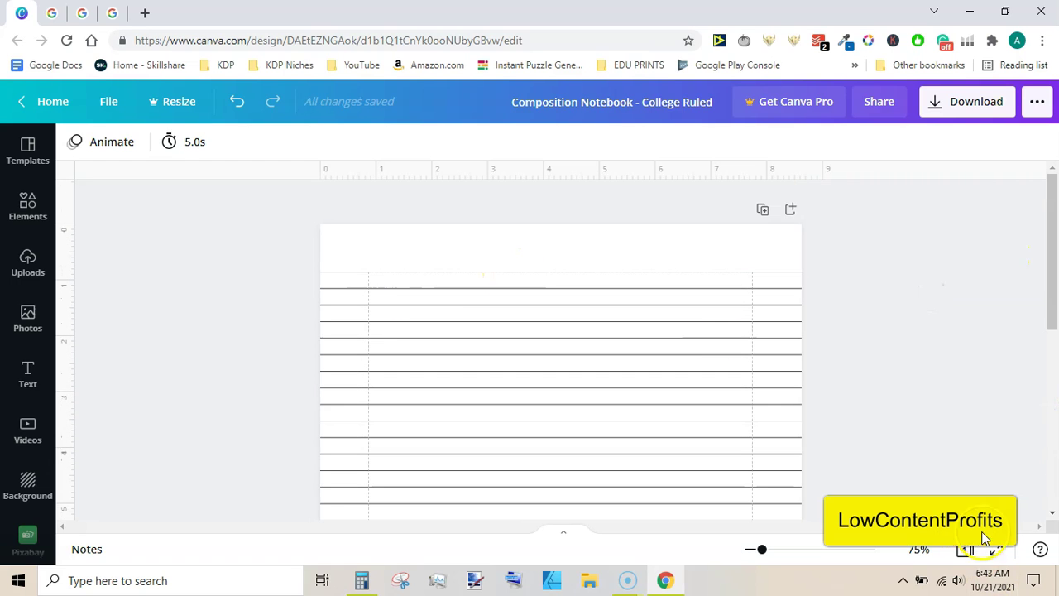
click(996, 549)
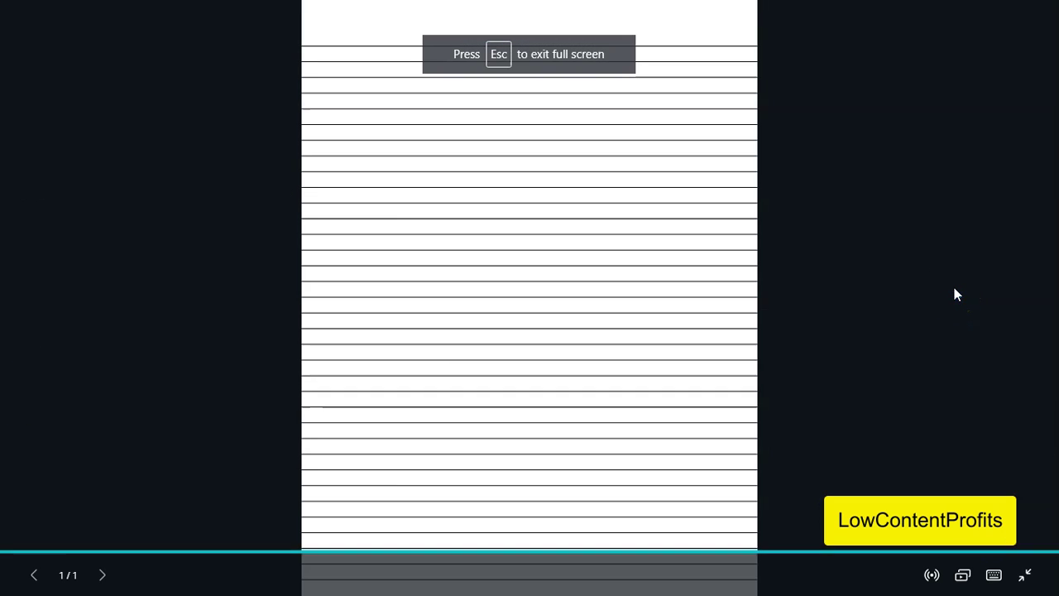
key(Escape)
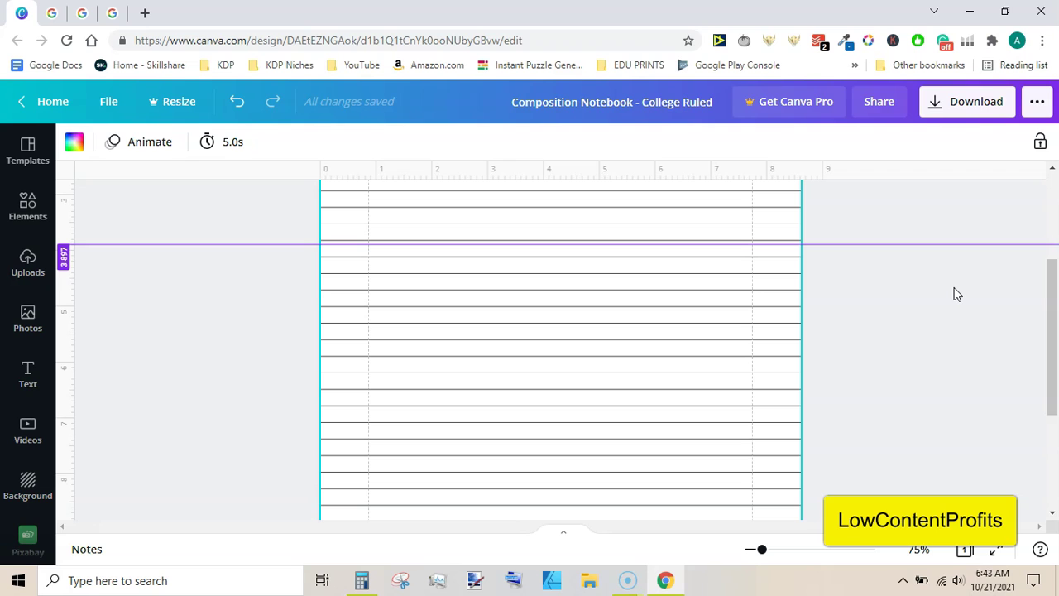
drag(1051, 308, 1047, 228)
drag(321, 421, 337, 129)
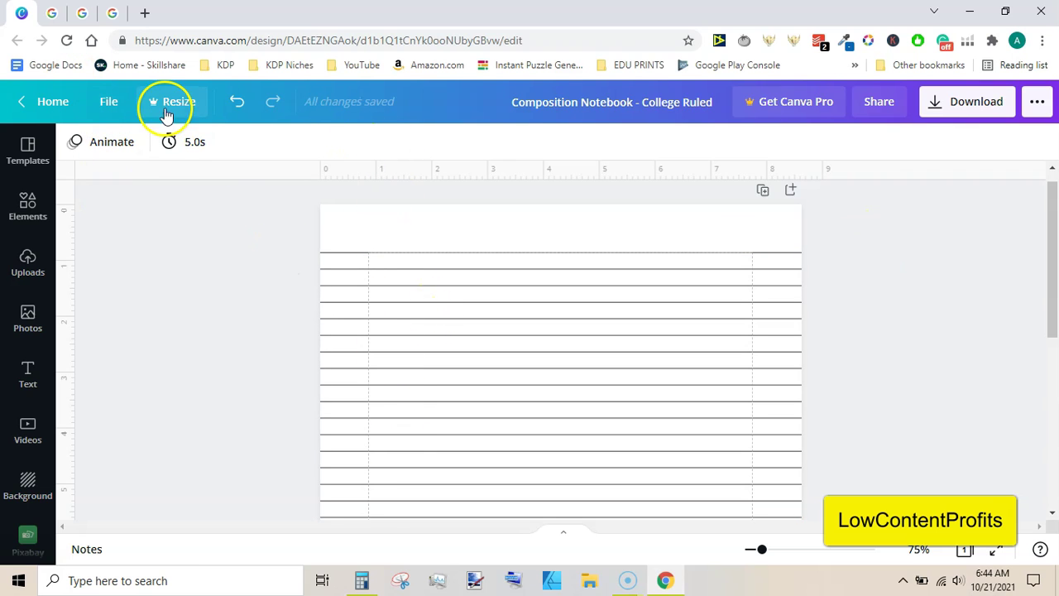
- Turn off the display of the page margins
click(110, 101)
click(177, 328)
click(230, 312)
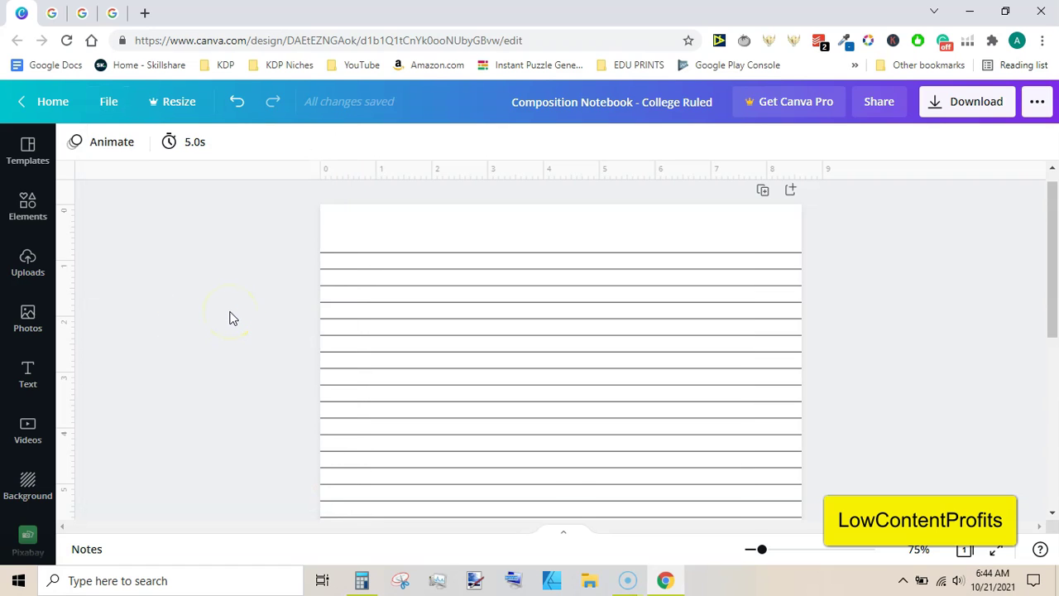
- Paste the copied thick line onto the page and turn it vertical at the former left margin
key(ctrl+v)
drag(1049, 204, 1055, 255)
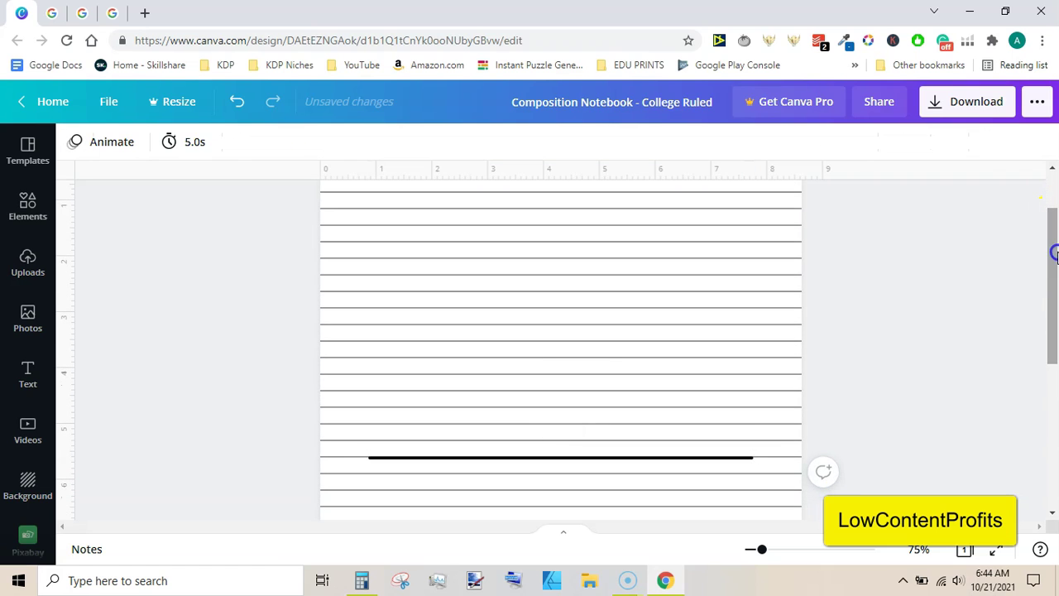
click(744, 457)
drag(744, 455, 370, 285)
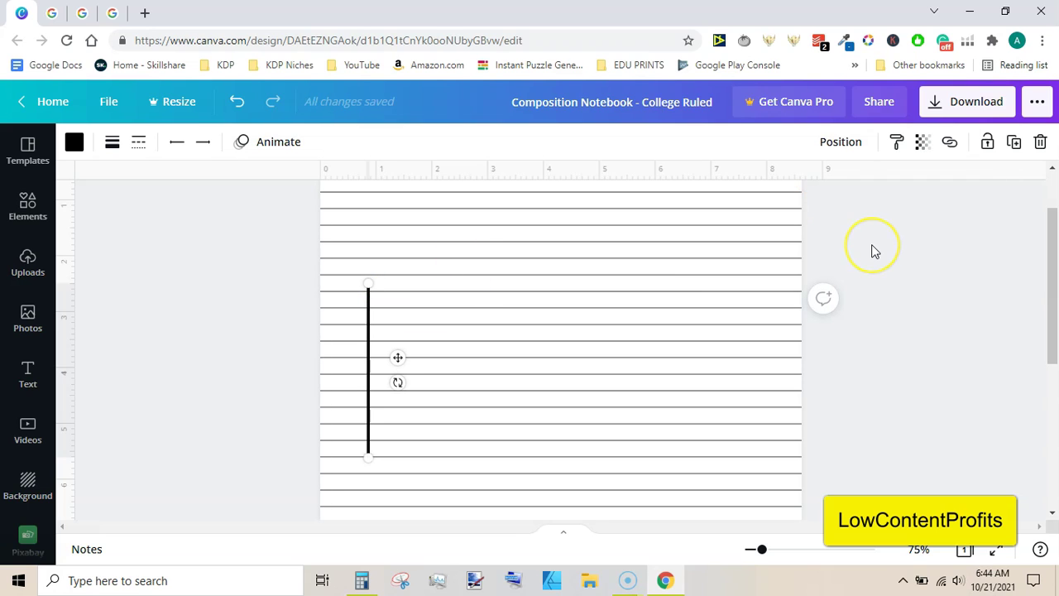
- Extend both ends of the vertical line so it runs from the page's upper edge to its lower edge
key(ctrl+minus)
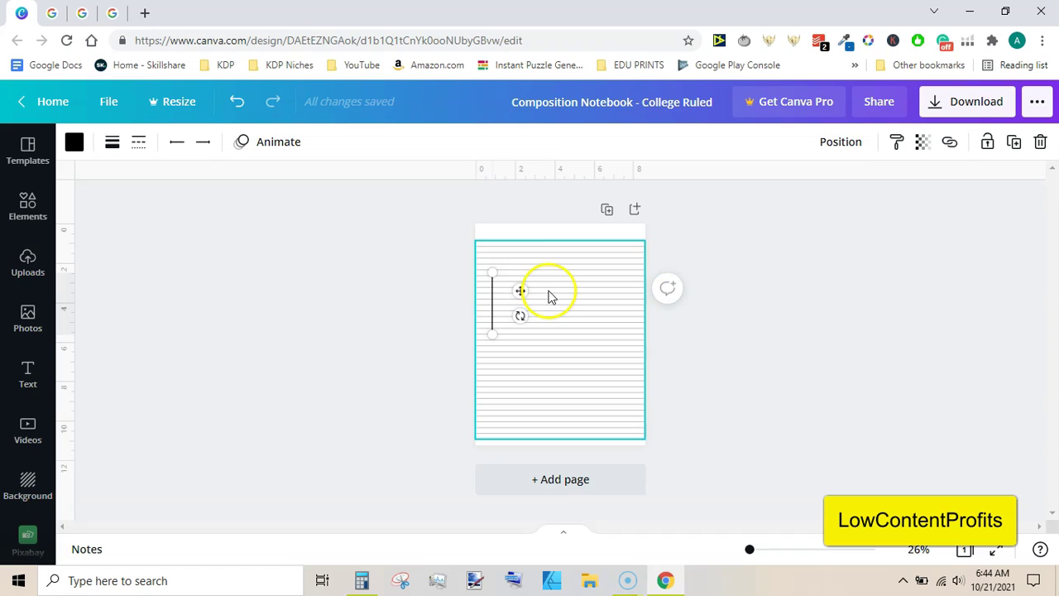
drag(491, 274, 491, 220)
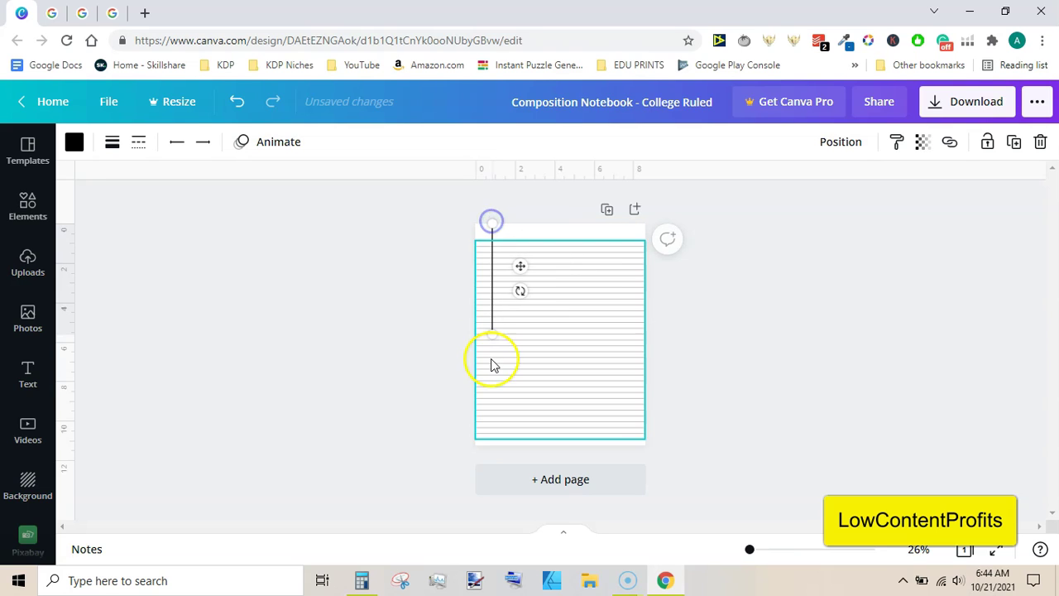
drag(491, 334, 491, 443)
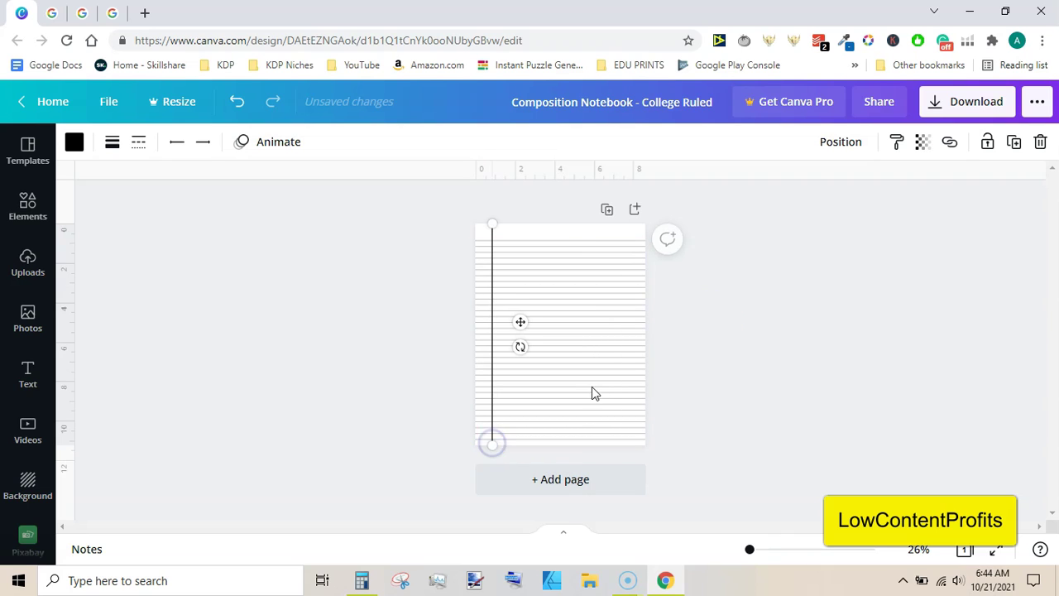
- Set the vertical line's weight to 1
click(110, 143)
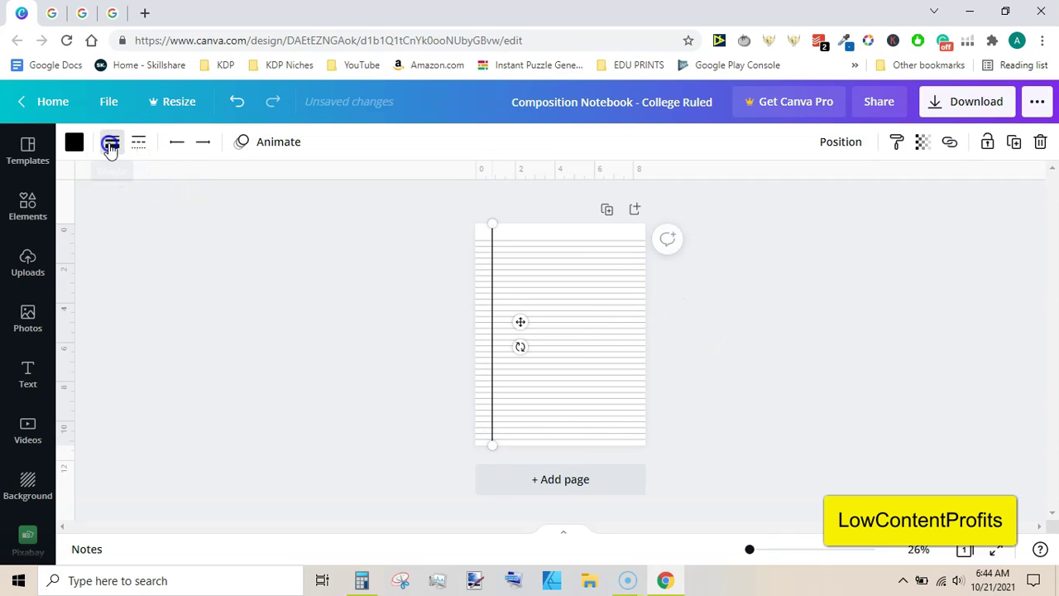
drag(202, 199, 197, 199)
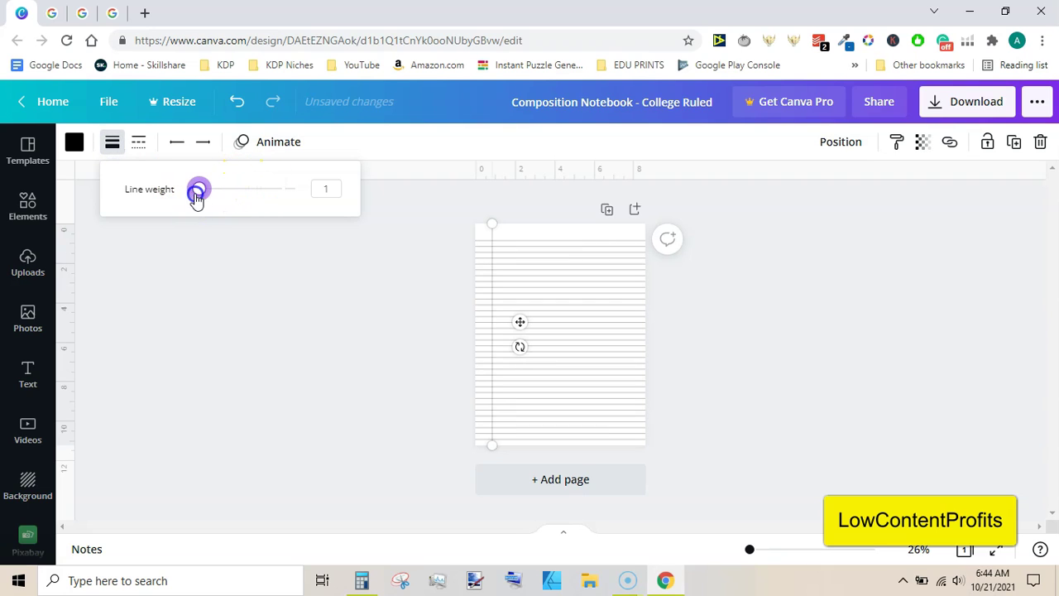
click(773, 345)
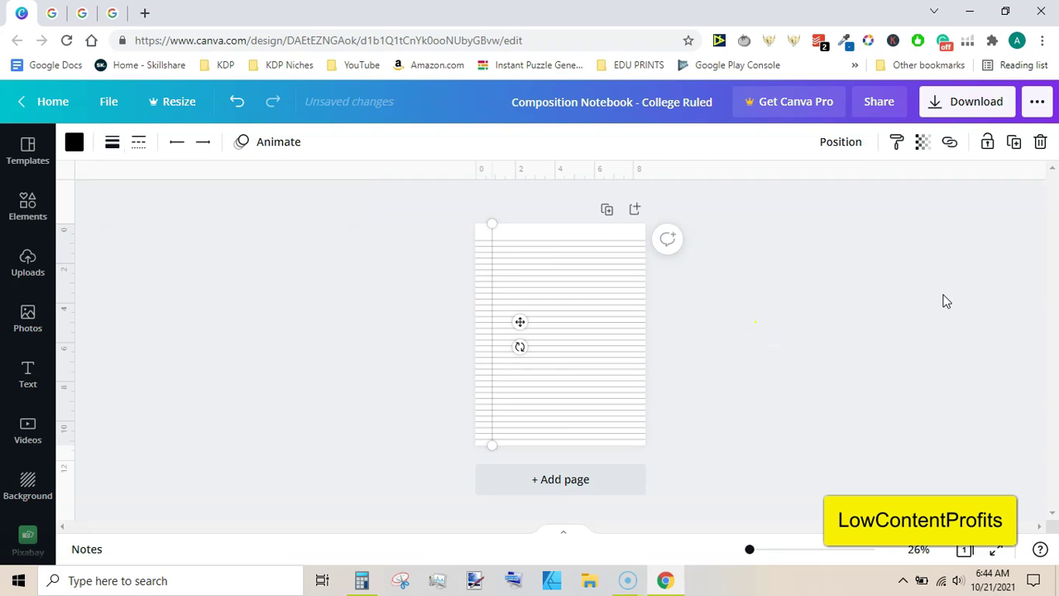
- Move the vertical margin line right in large increments to about 1.25 inches from the page's left edge
key(ctrl+plus)
key(ctrl+plus)
click(1052, 330)
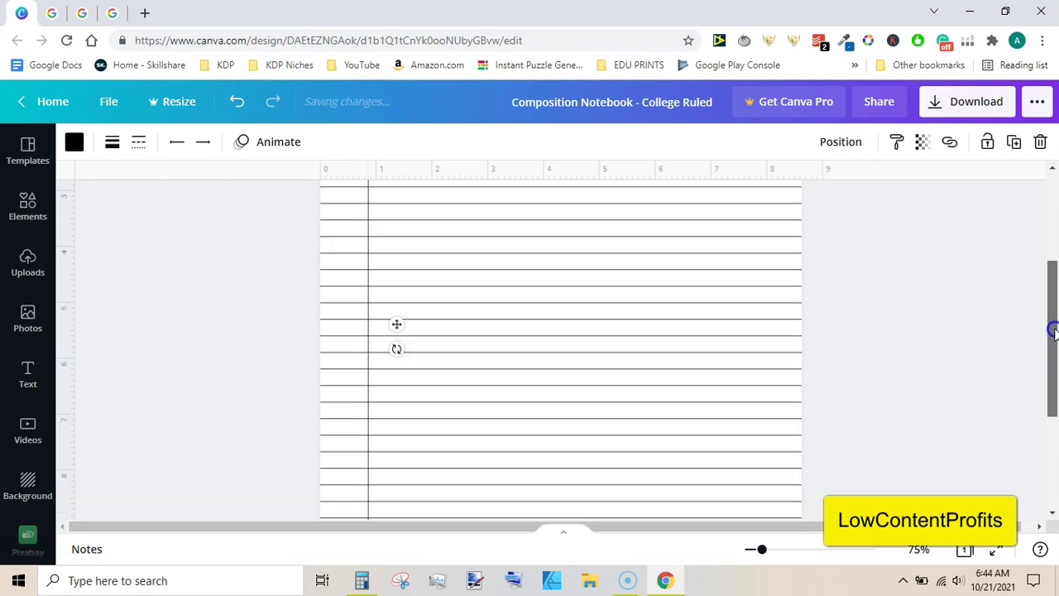
drag(1053, 330, 1045, 237)
click(279, 312)
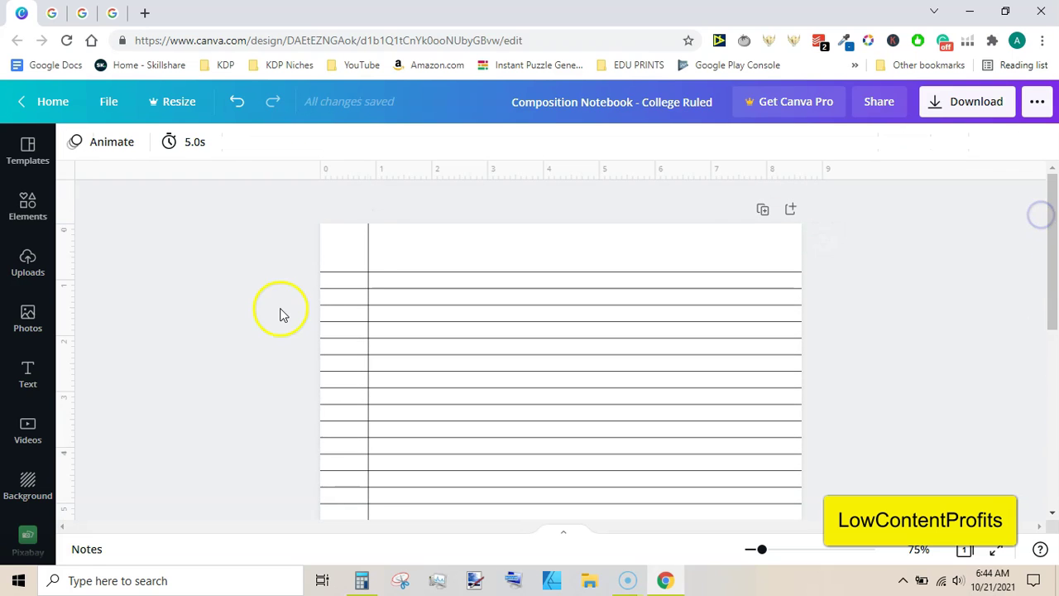
click(368, 245)
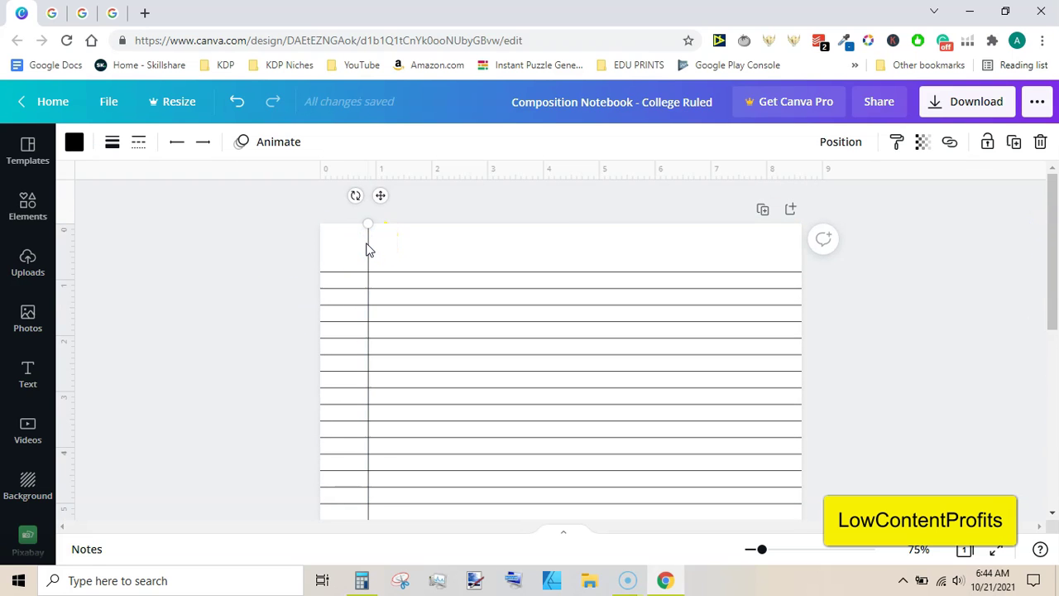
mouse_move(367, 225)
mouse_down()
mouse_move(369, 170)
mouse_move(366, 227)
mouse_up()
click(367, 256)
key(shift+Right)
key(shift+Right)
key(shift+Right)
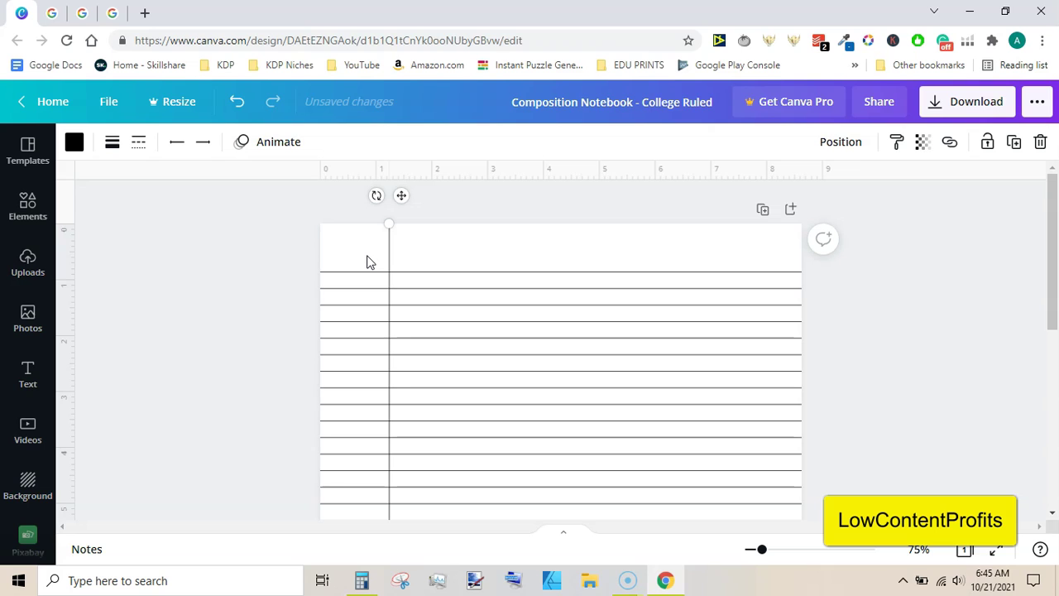
- Nudge the vertical margin line slightly further right, to about 1.3 inches on the ruler
key(ctrl+plus)
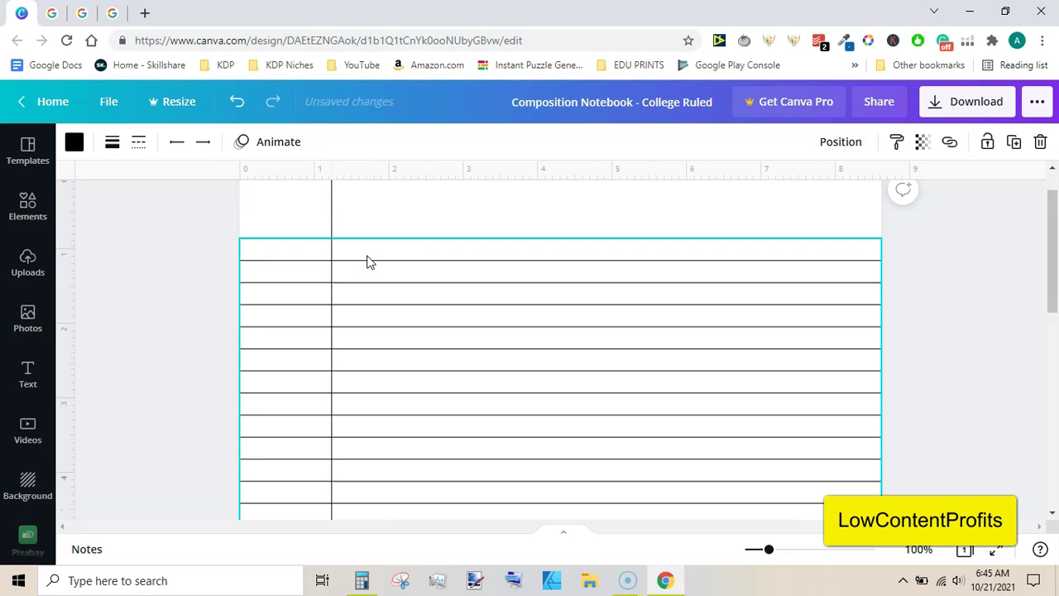
drag(1048, 207, 1051, 186)
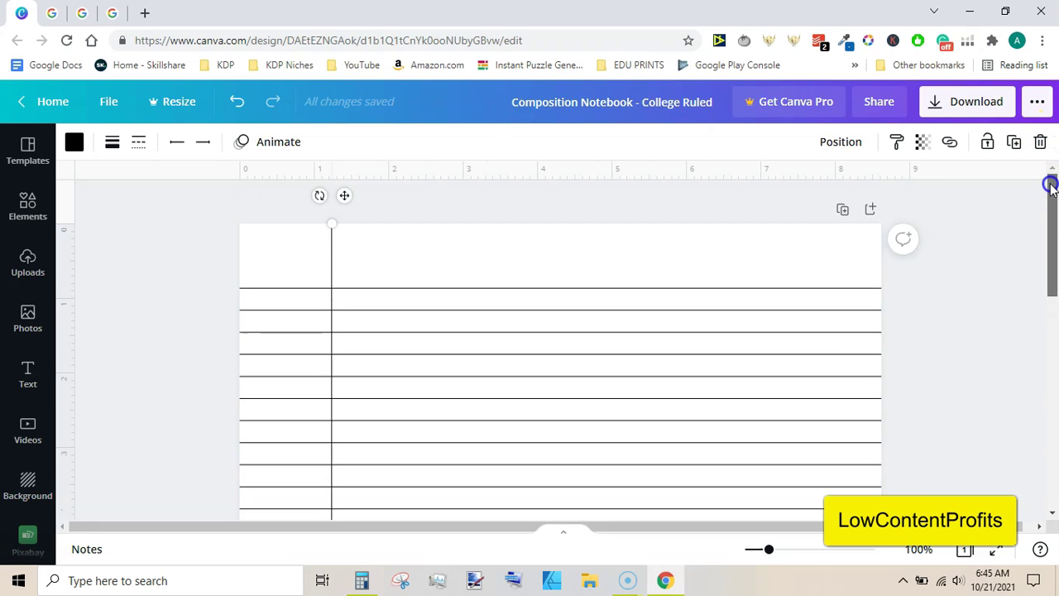
click(825, 217)
click(333, 263)
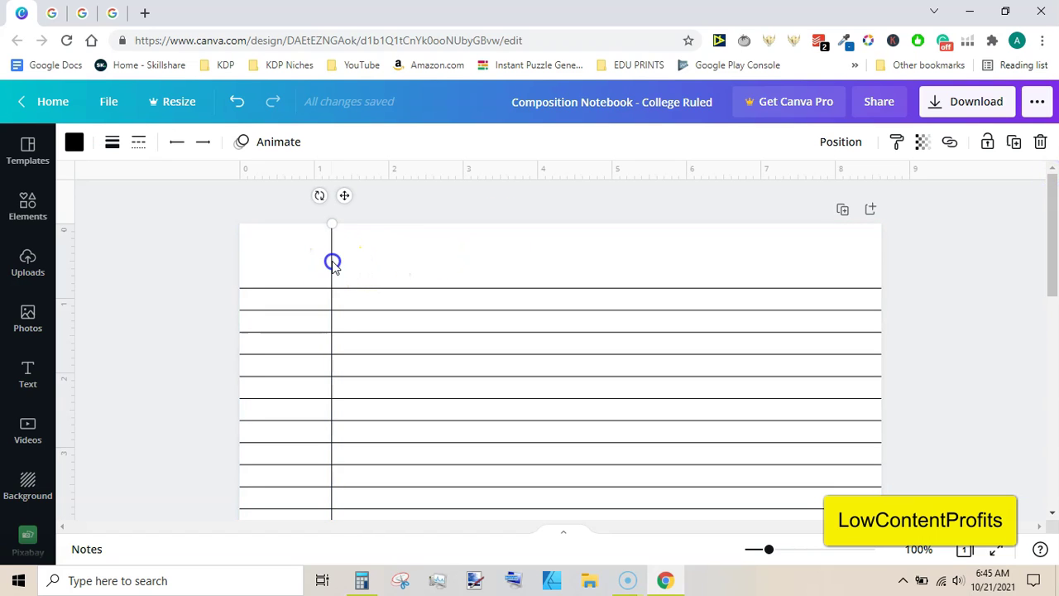
key(Right)
key(Right)
key(Right)
key(Right)
key(Right)
key(Right)
drag(334, 222, 333, 167)
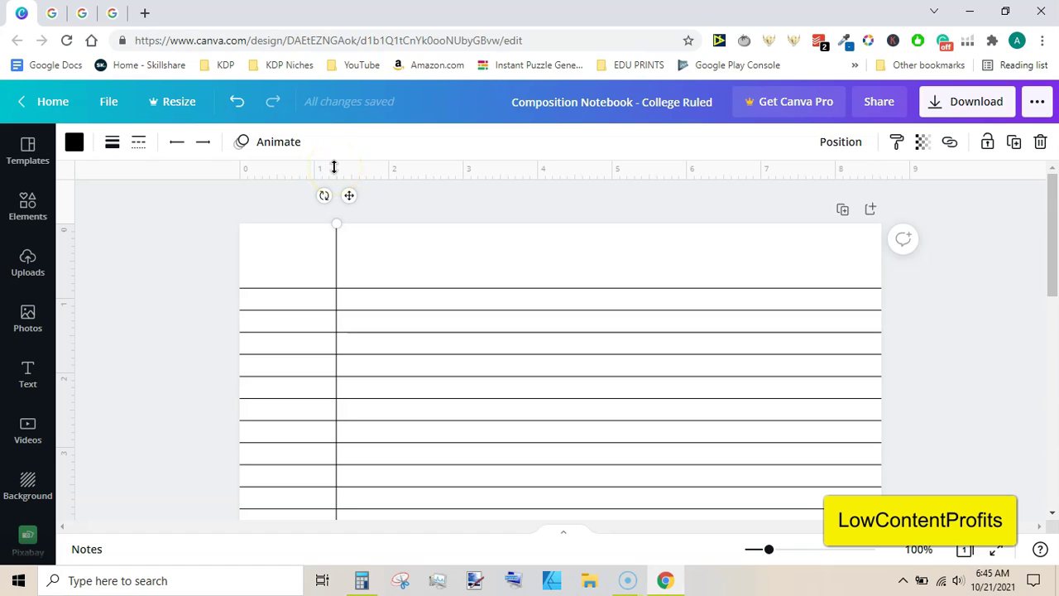
drag(333, 168, 489, 247)
click(1000, 347)
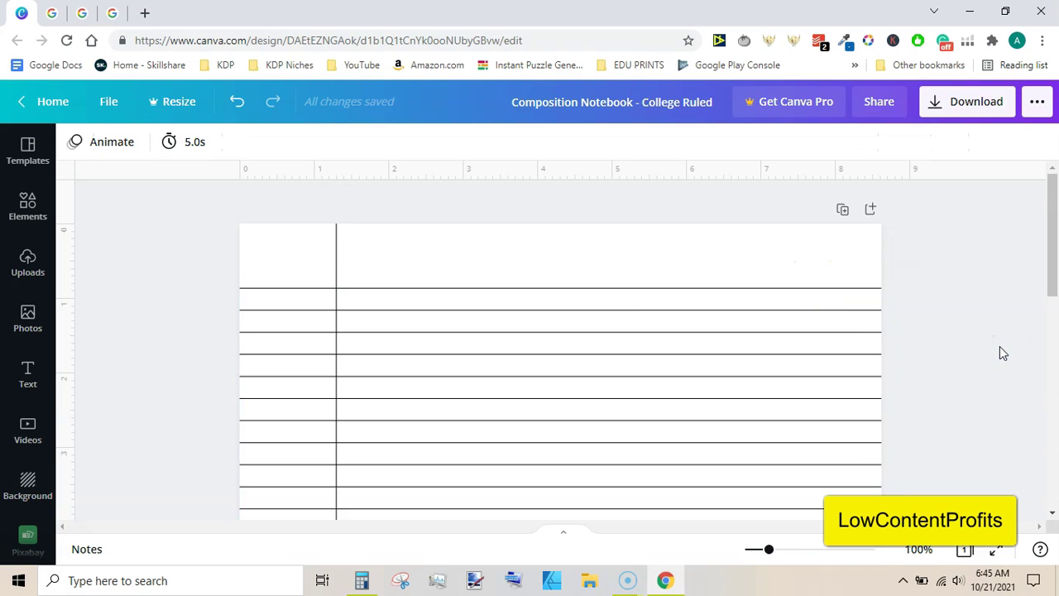
- Duplicate the finished ruled page as page 2
scroll(1000, 348, down, 6)
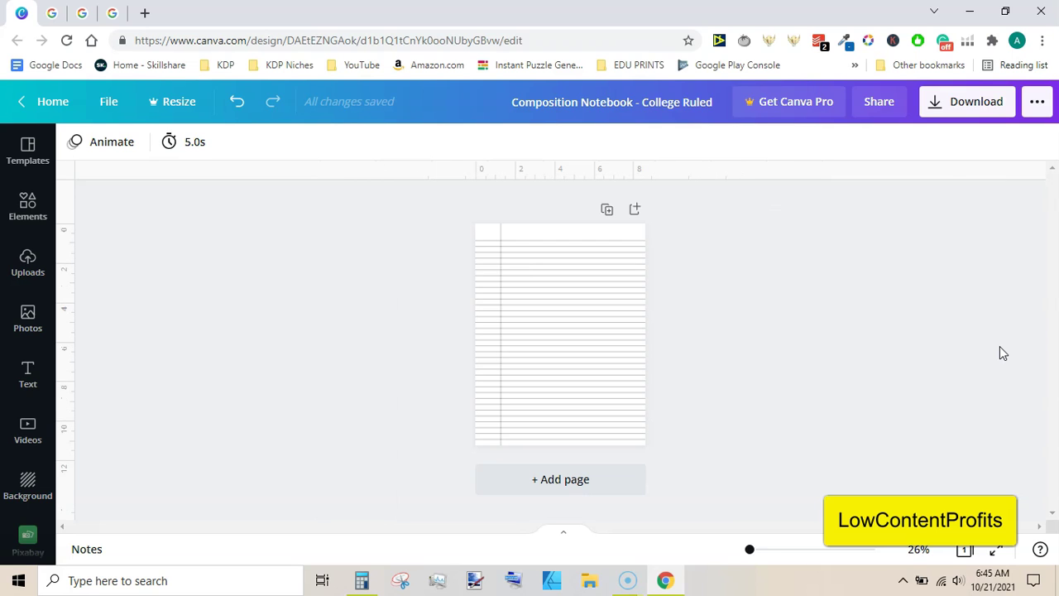
click(606, 208)
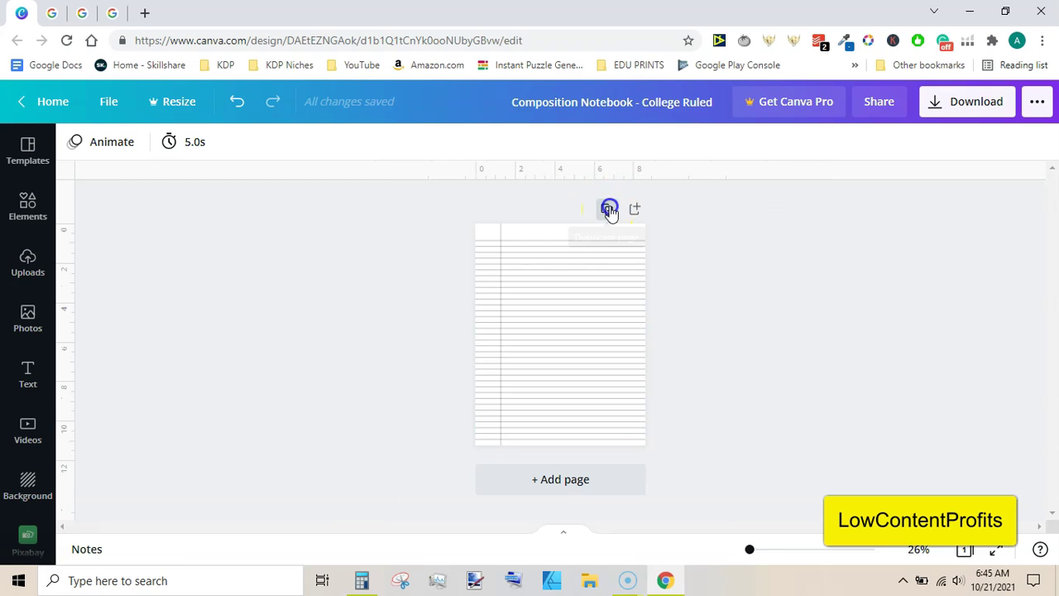
click(525, 342)
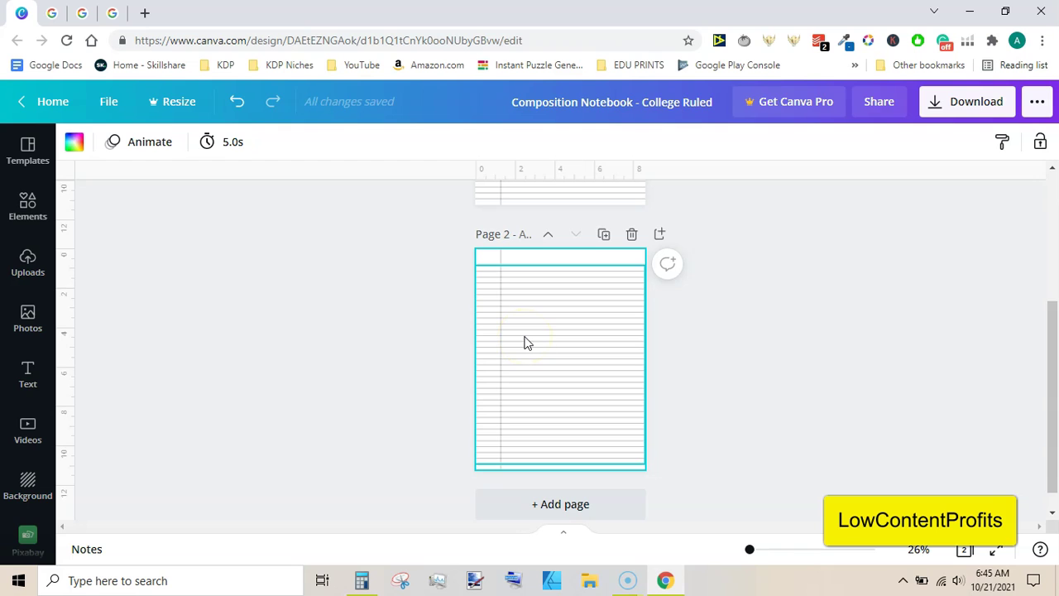
- Nudge page 2's vertical margin line left to about 1.1 inches from the page's left edge
scroll(525, 342, up, 5)
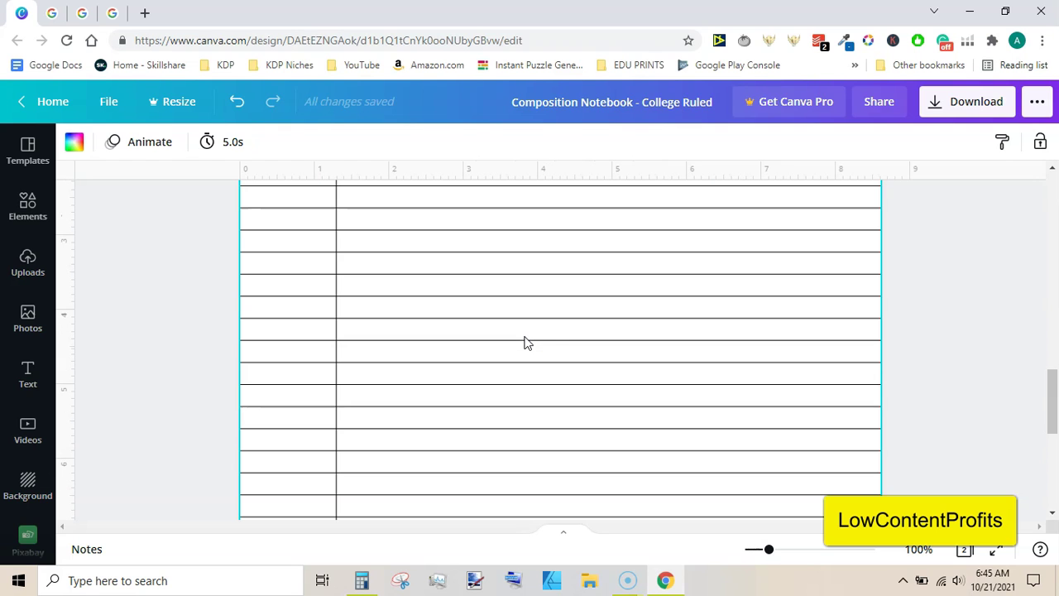
drag(1055, 435, 1048, 367)
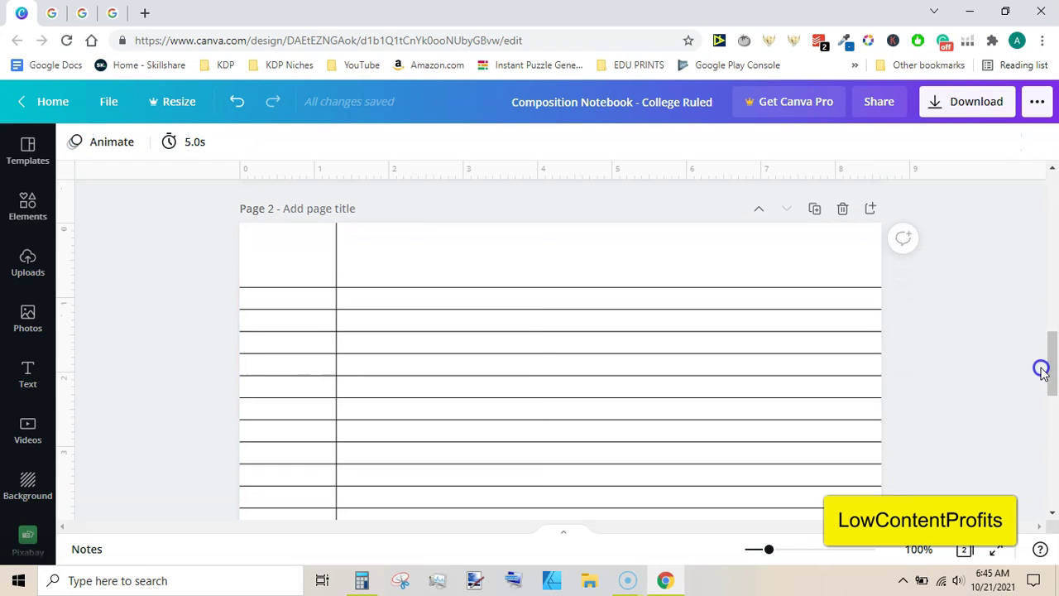
click(337, 268)
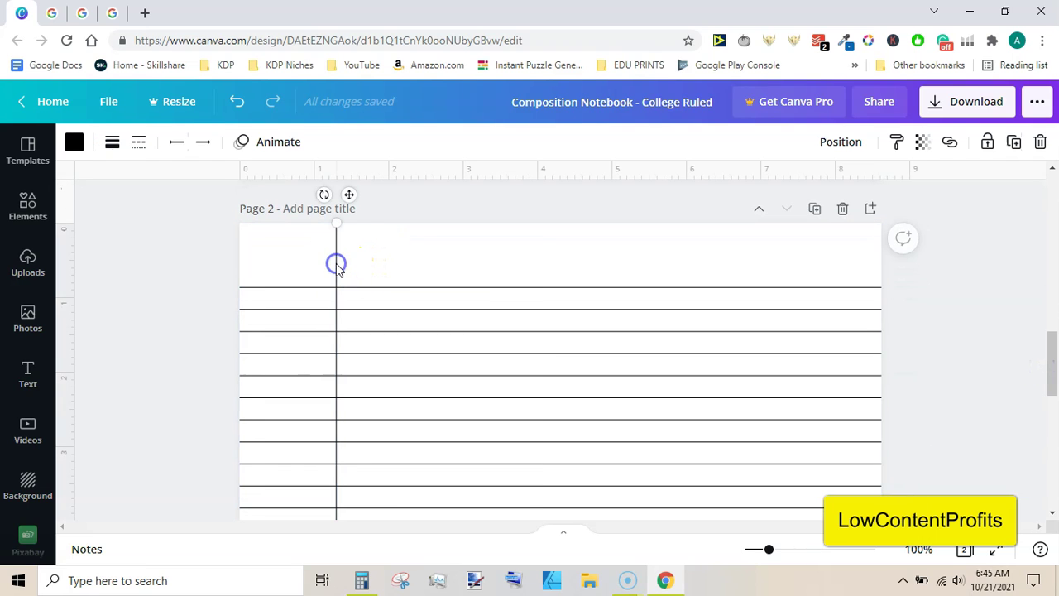
key(Left)
key(Left)
key(Left)
key(Left)
key(Left)
key(Left)
key(Left)
key(Left)
key(Left)
key(Left)
key(Left)
key(Left)
key(Left)
key(Left)
key(Left)
key(Left)
key(Left)
key(Left)
key(Left)
key(Left)
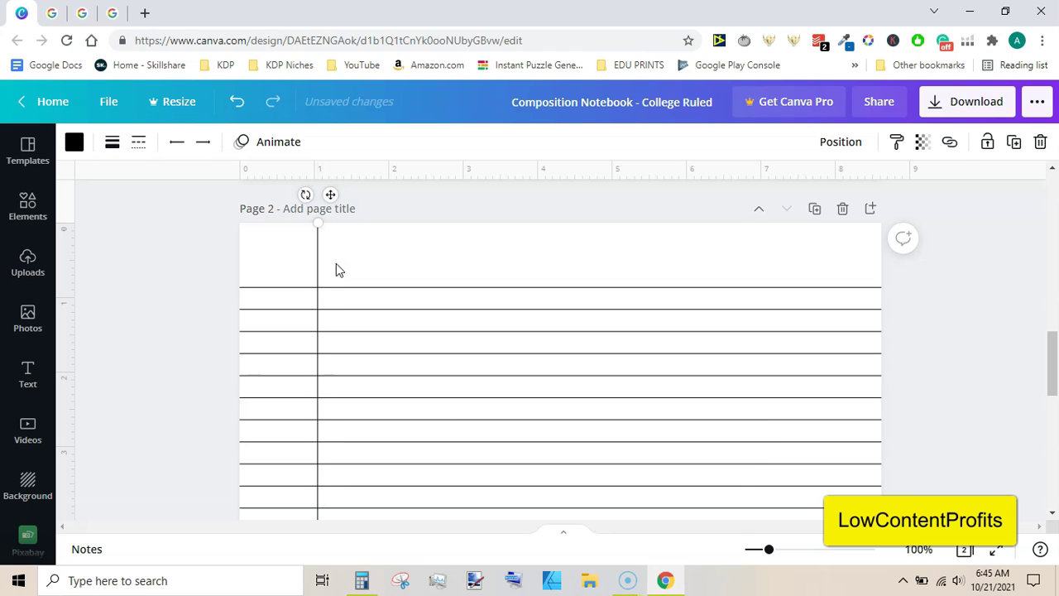
key(Right)
key(Right)
key(Right)
key(Right)
key(Right)
key(Right)
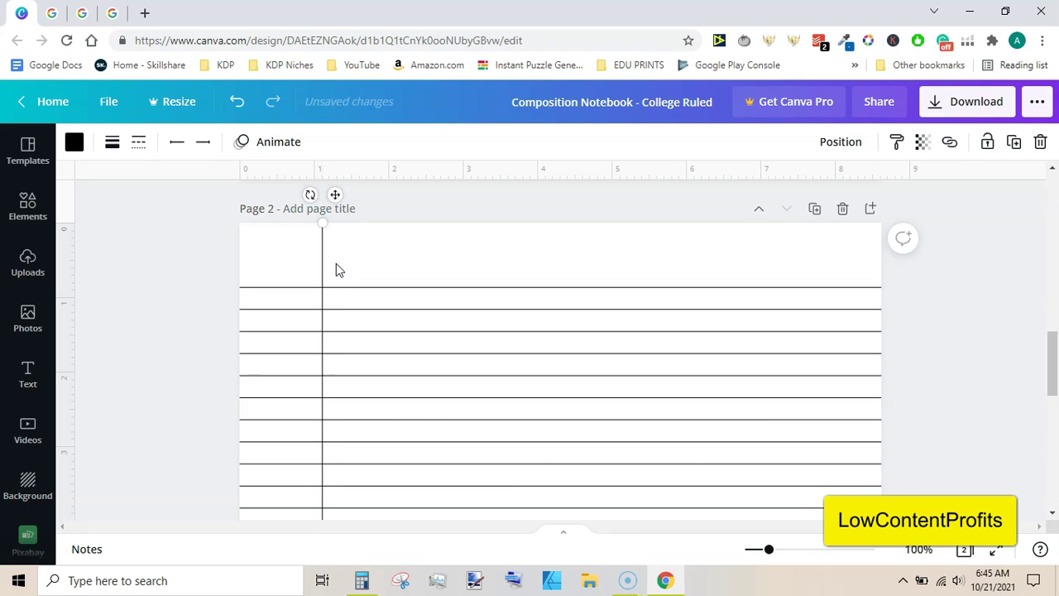
click(962, 298)
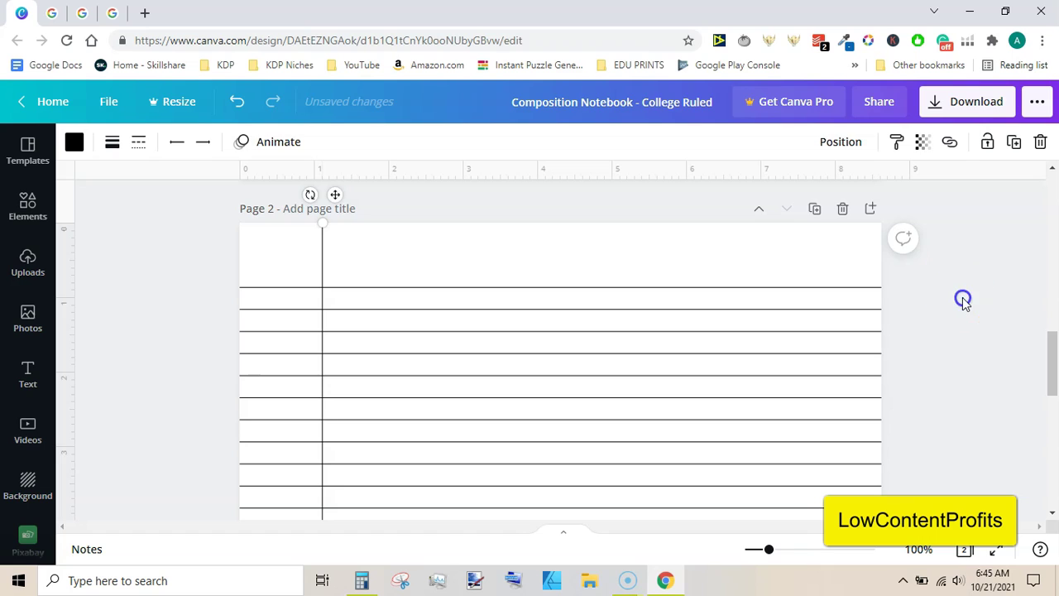
- Preview the two ruled pages in full screen to compare their margin lines, and return to the editor
click(998, 550)
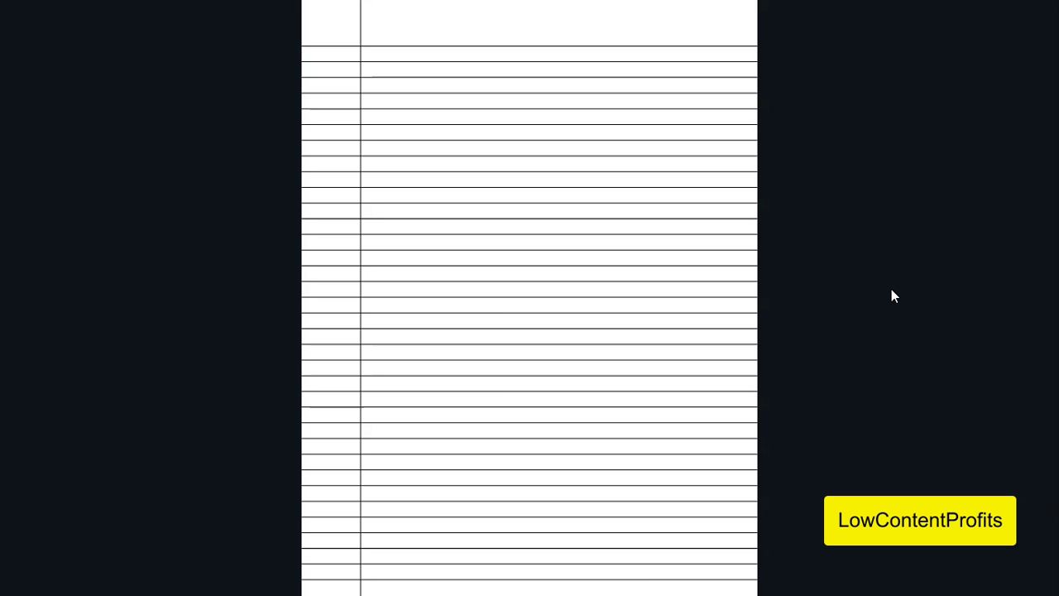
key(Escape)
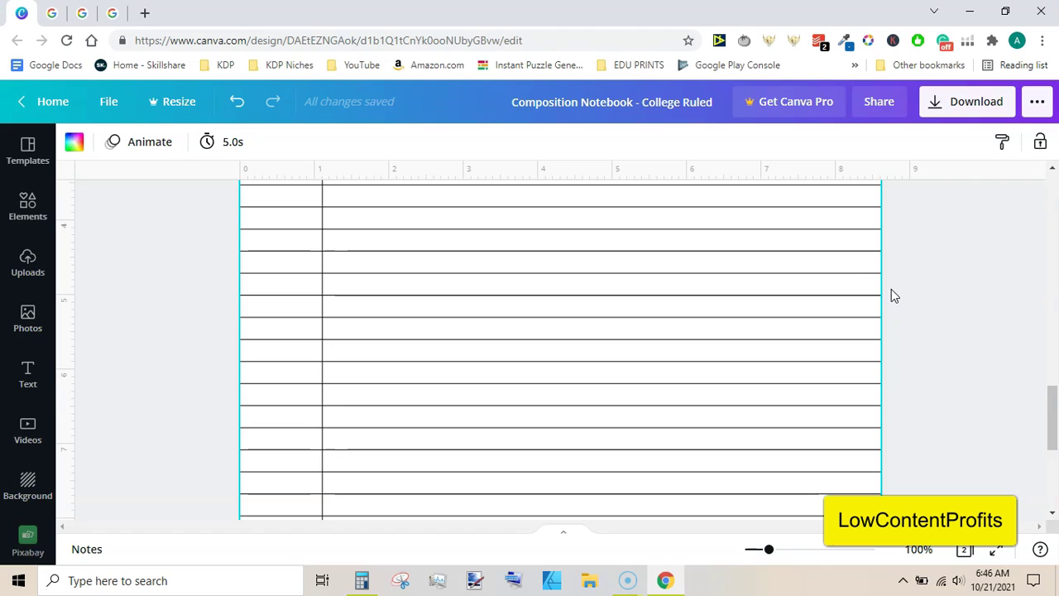
- In the page overview, select both ruled pages and duplicate the pair repeatedly until the notebook has 10 pages
click(964, 549)
key(ctrl+a)
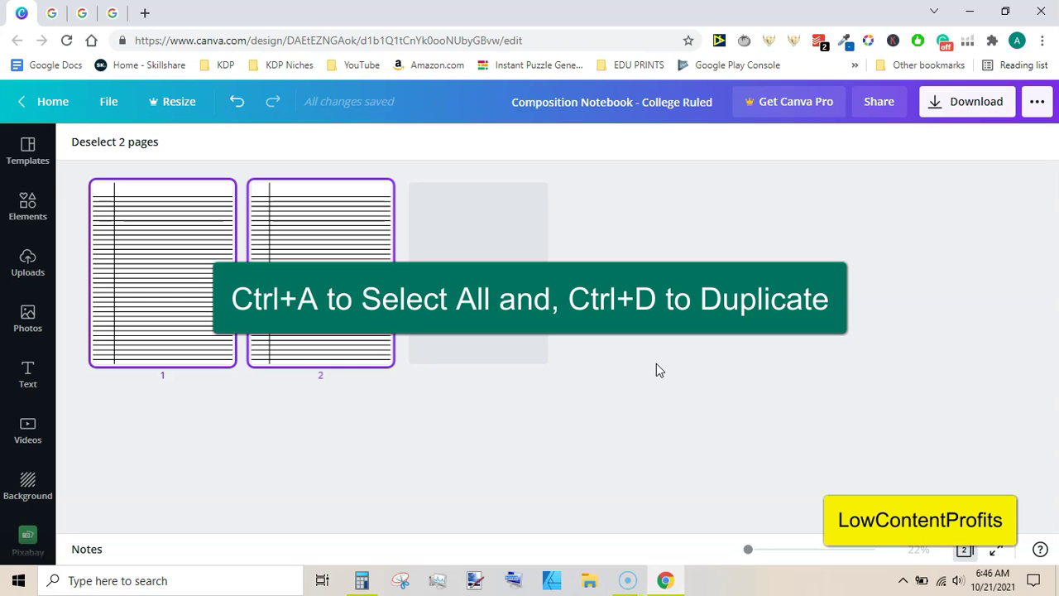
key(ctrl+d)
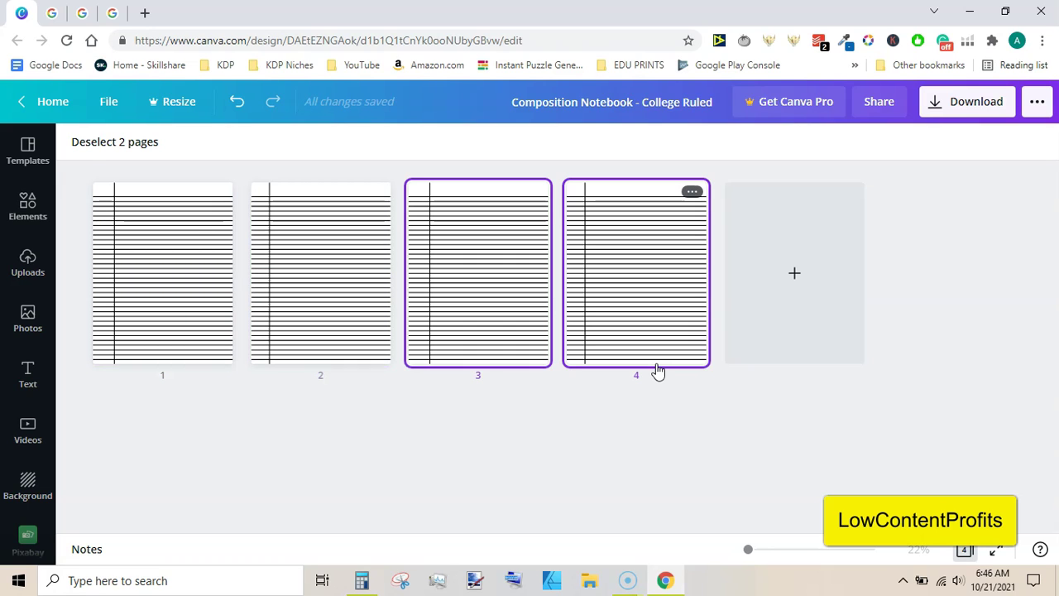
key(ctrl+d)
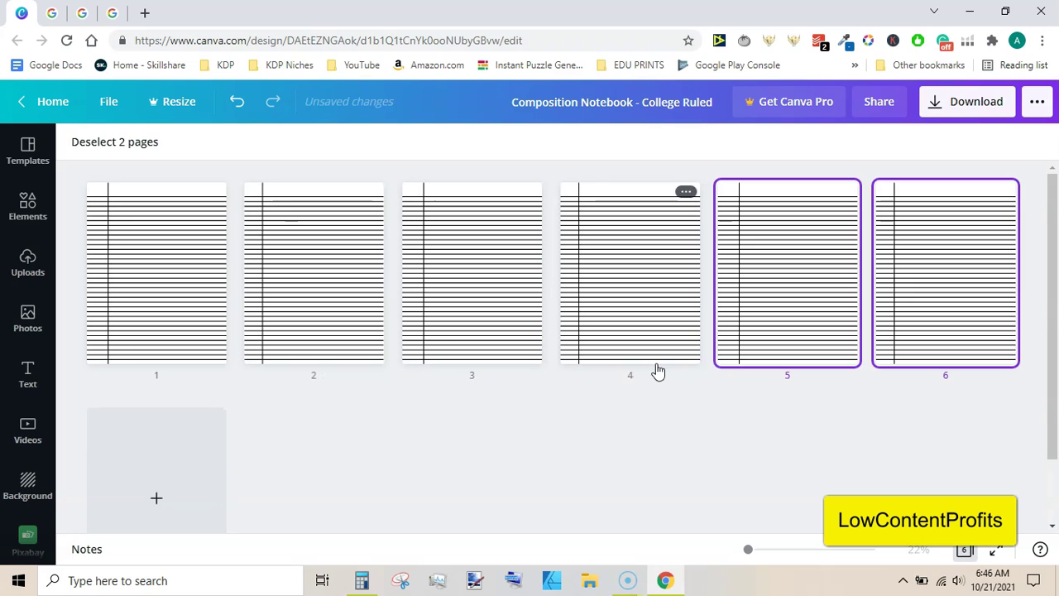
key(ctrl+d)
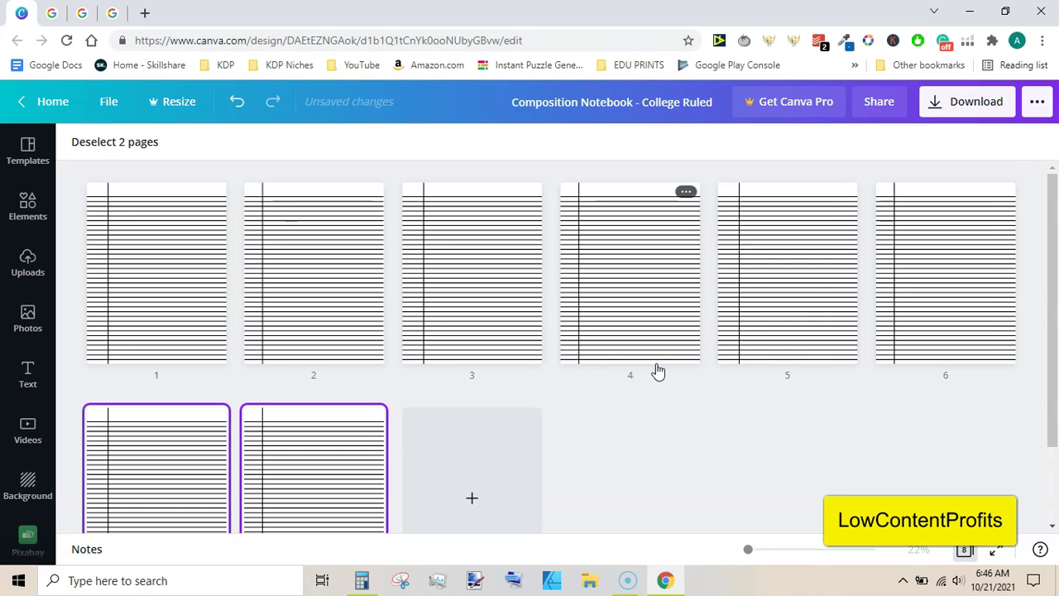
key(ctrl+d)
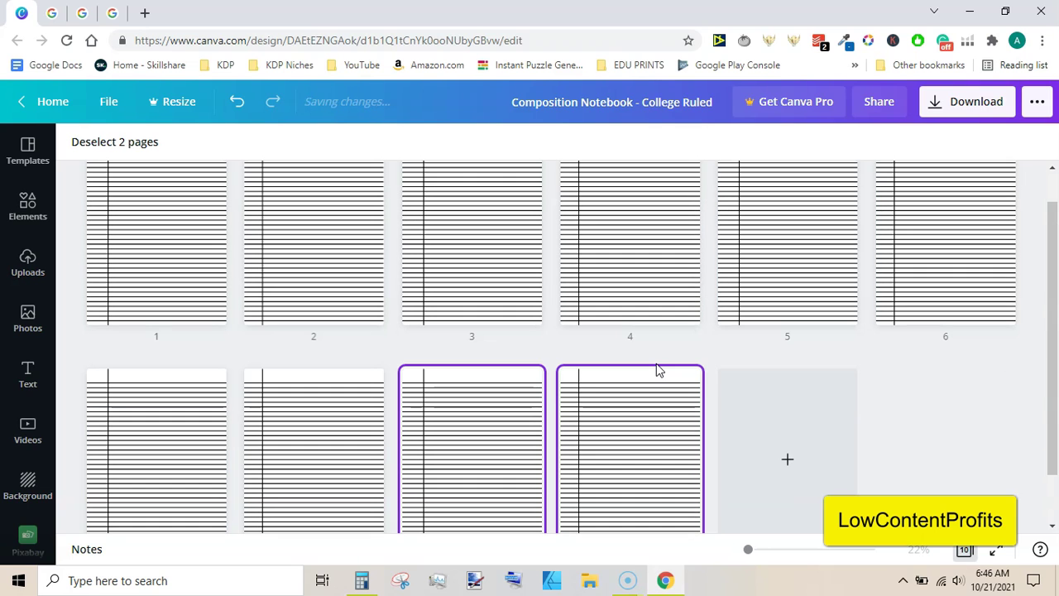
- Duplicate all 10 pages to make 20, and duplicate the full set of 20 repeatedly to reach 100 pages
key(ctrl+a)
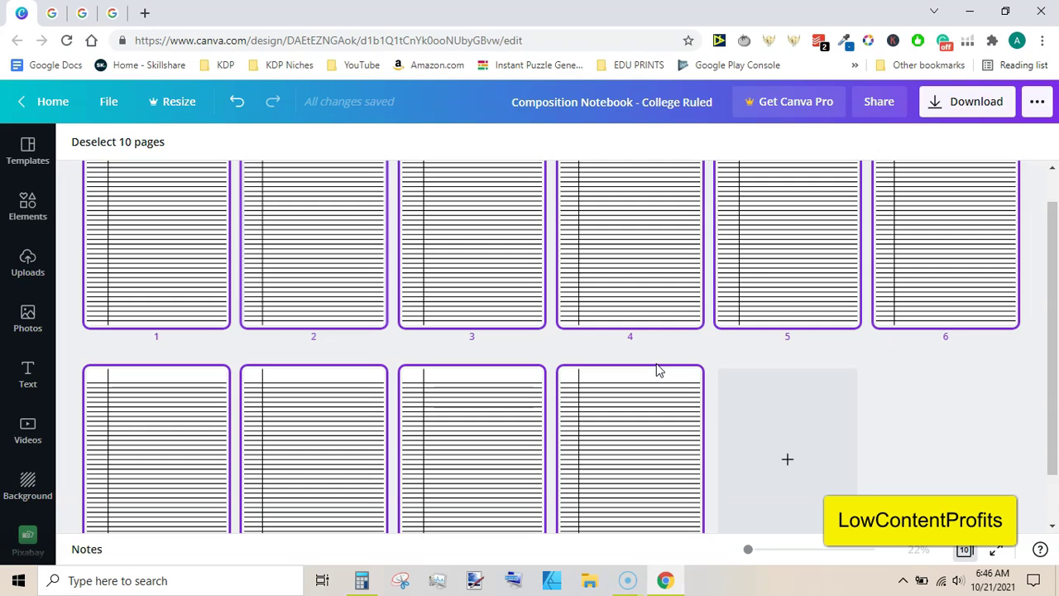
key(ctrl+d)
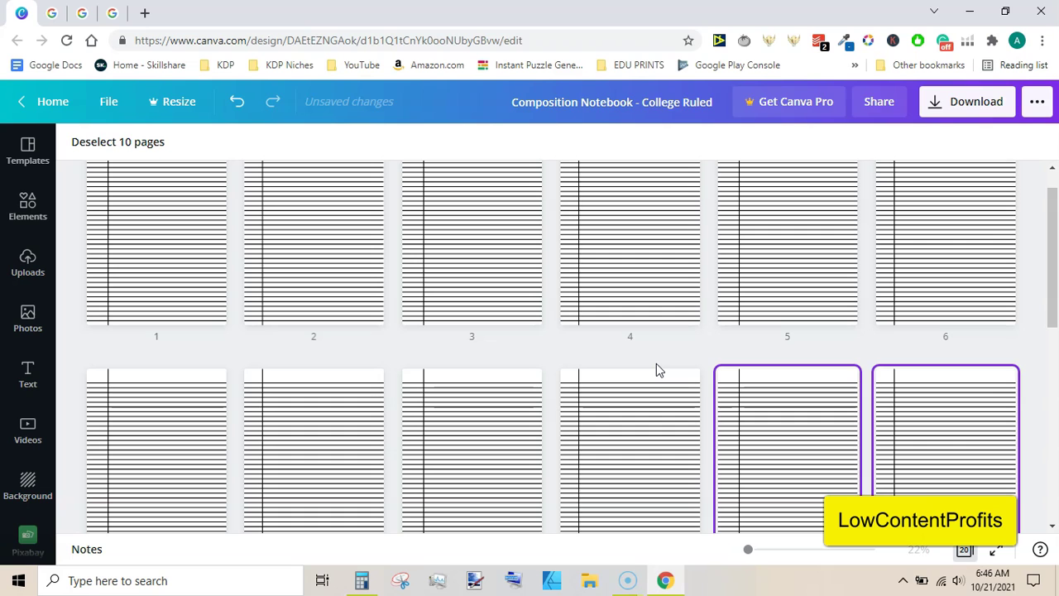
key(ctrl+a)
drag(1047, 289, 1056, 472)
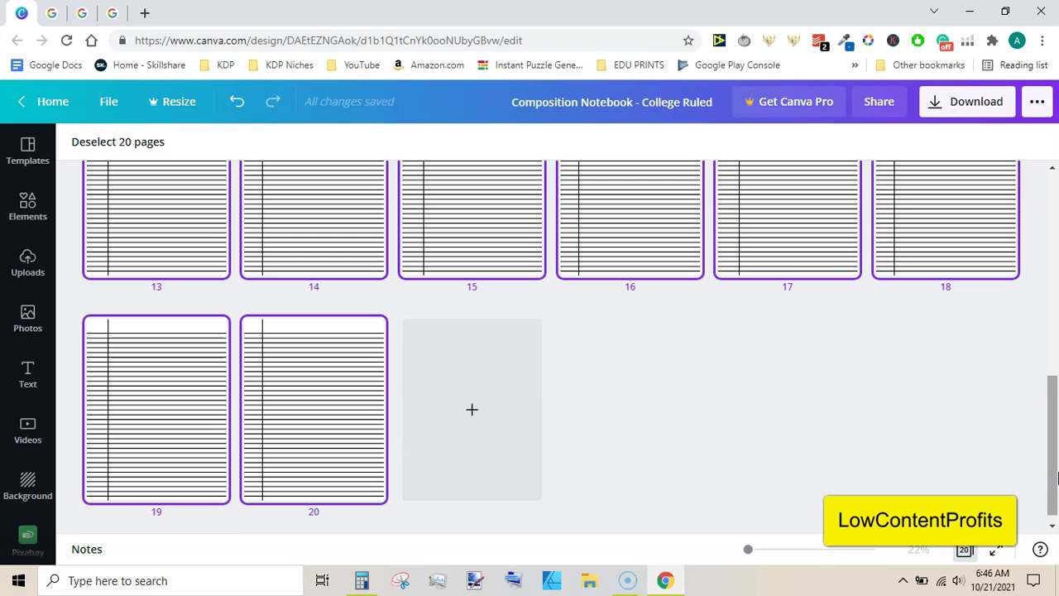
key(ctrl+d)
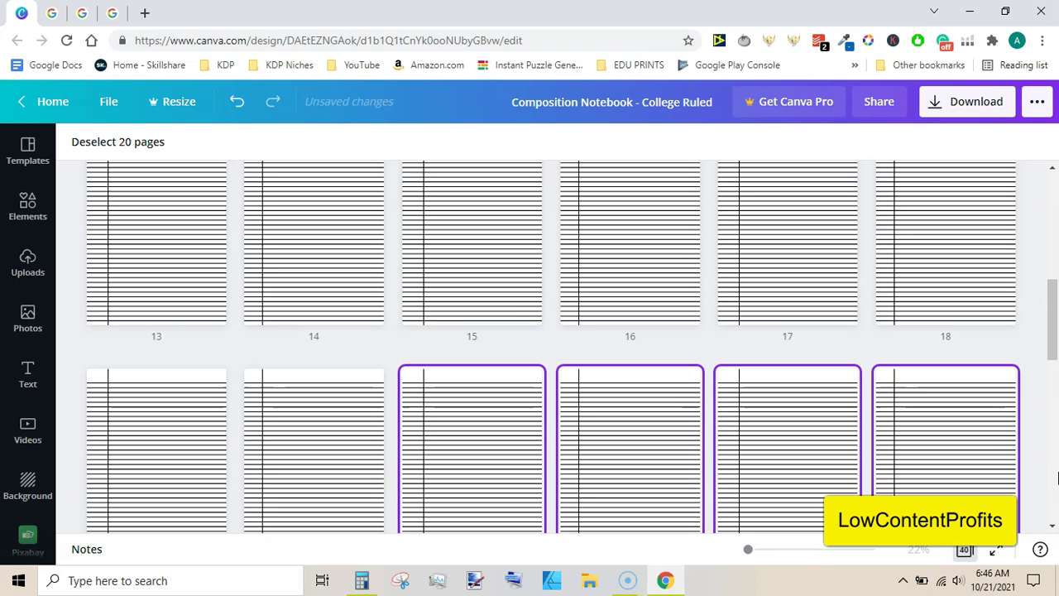
key(ctrl+d)
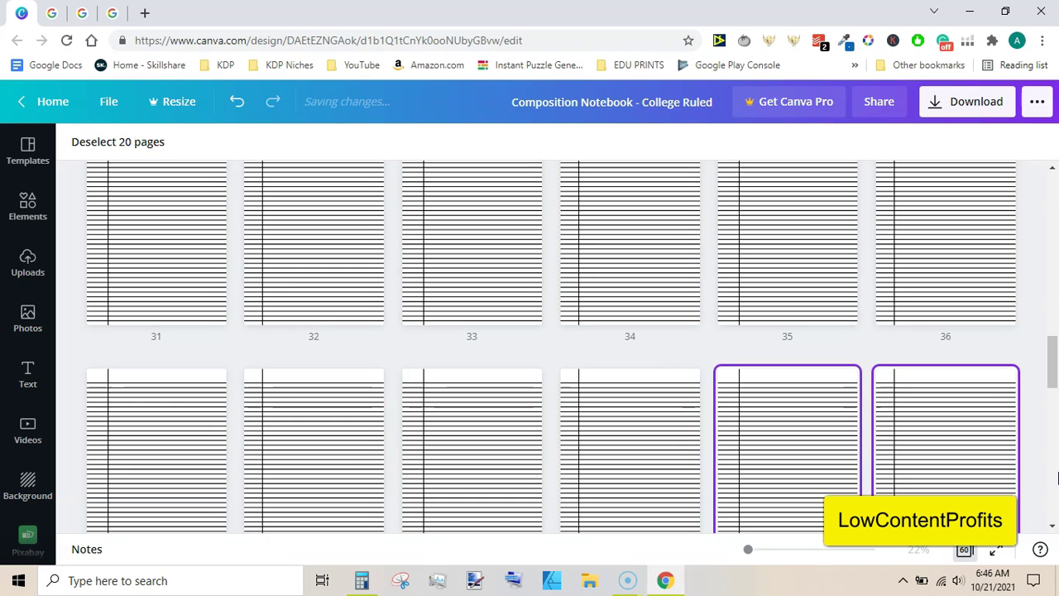
key(ctrl+d)
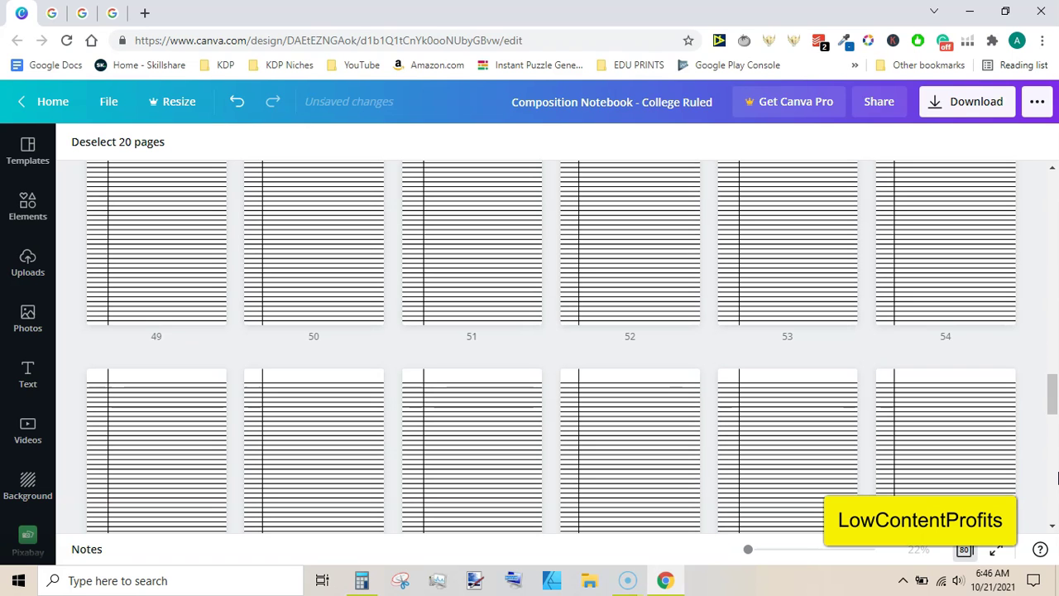
drag(1049, 432, 1054, 520)
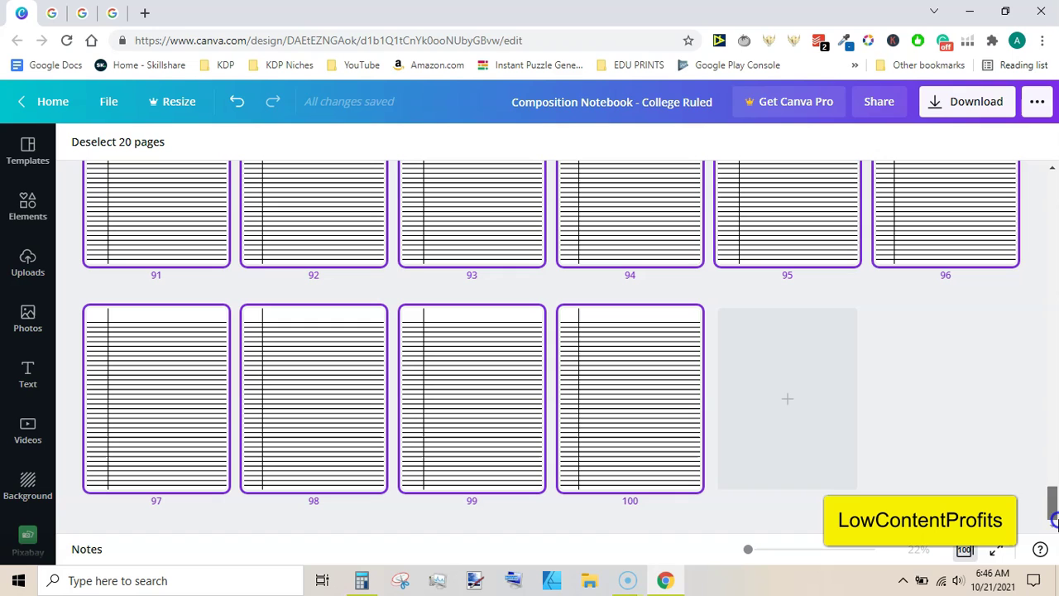
- Page through the notebook in full-screen preview to check the alternating margin lines, and return to the page overview
click(995, 550)
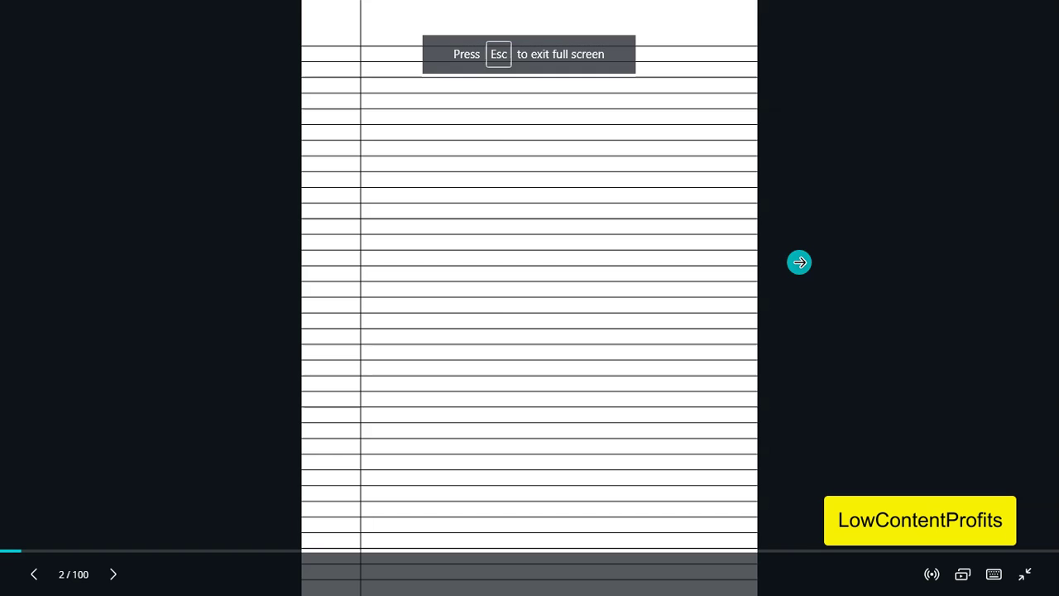
click(610, 324)
click(164, 353)
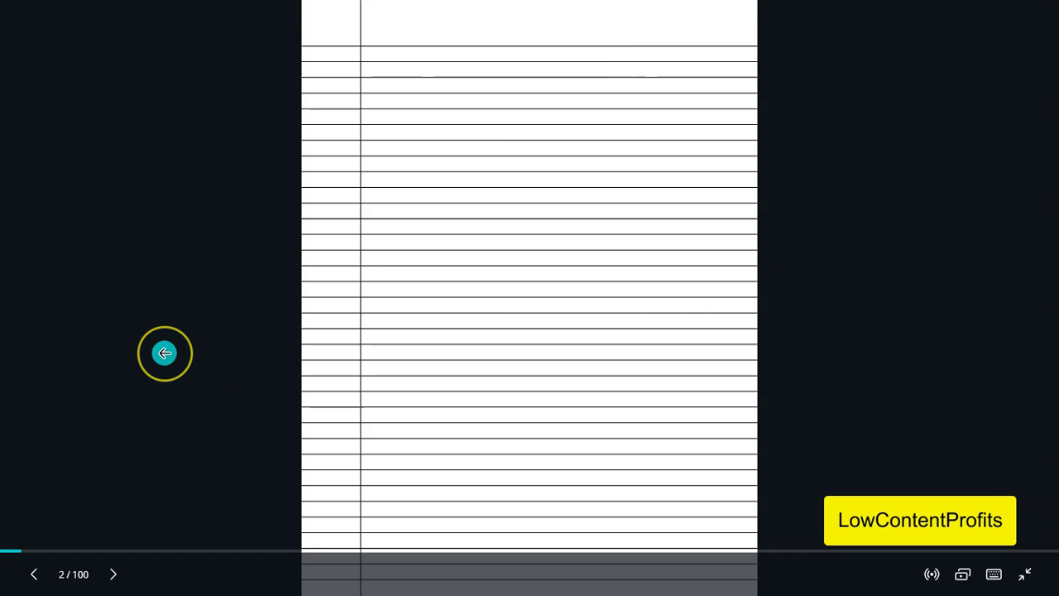
key(Right)
key(Right)
key(Right)
key(Right)
key(Right)
key(Right)
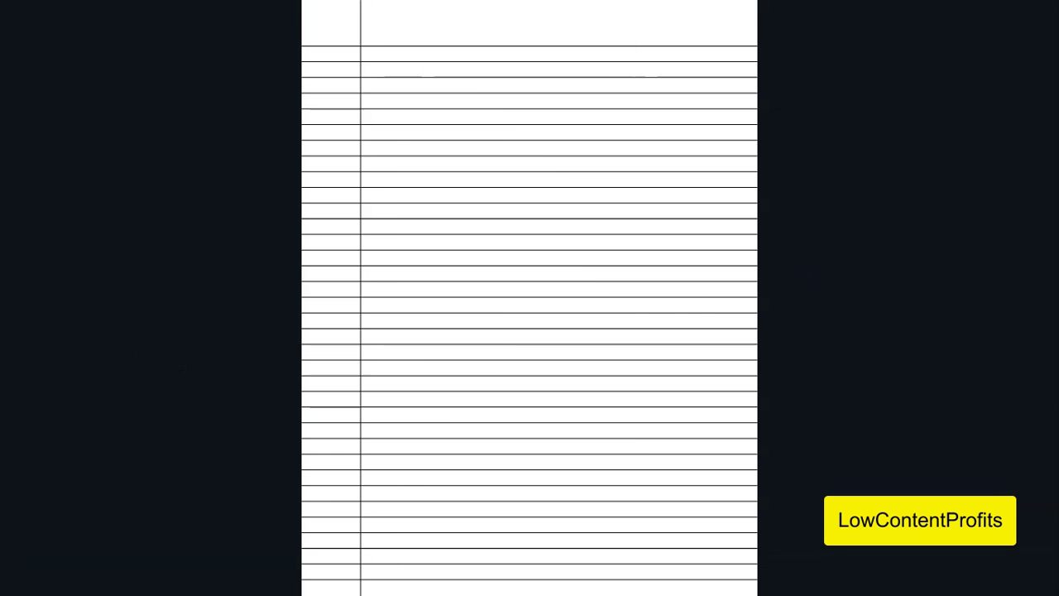
key(Right)
key(Right)
key(Right)
key(Right)
key(Right)
key(Right)
key(Right)
key(Right)
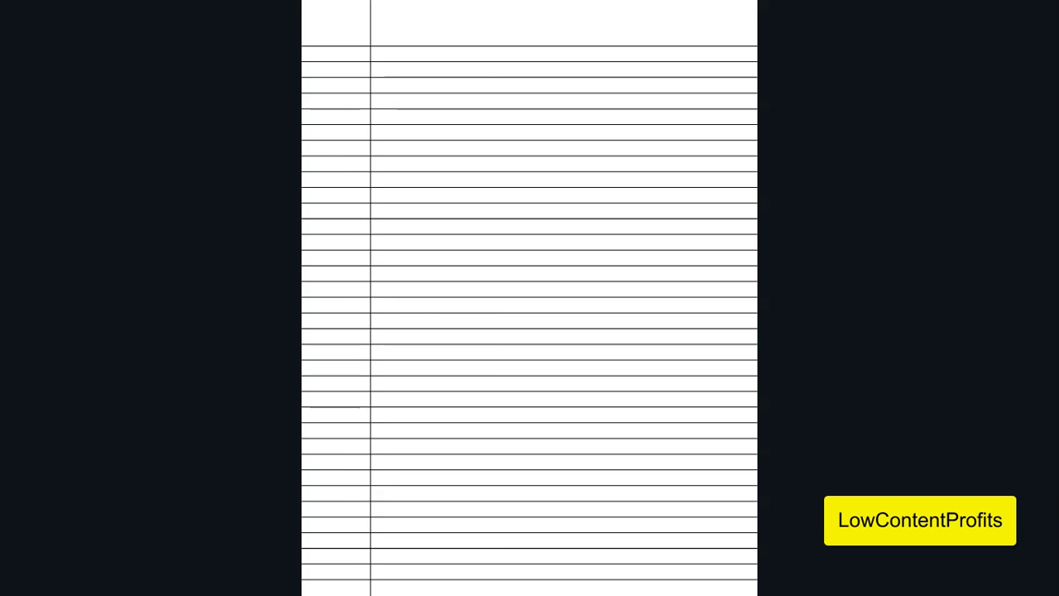
key(Right)
key(Right)
key(Right)
key(Right)
key(Right)
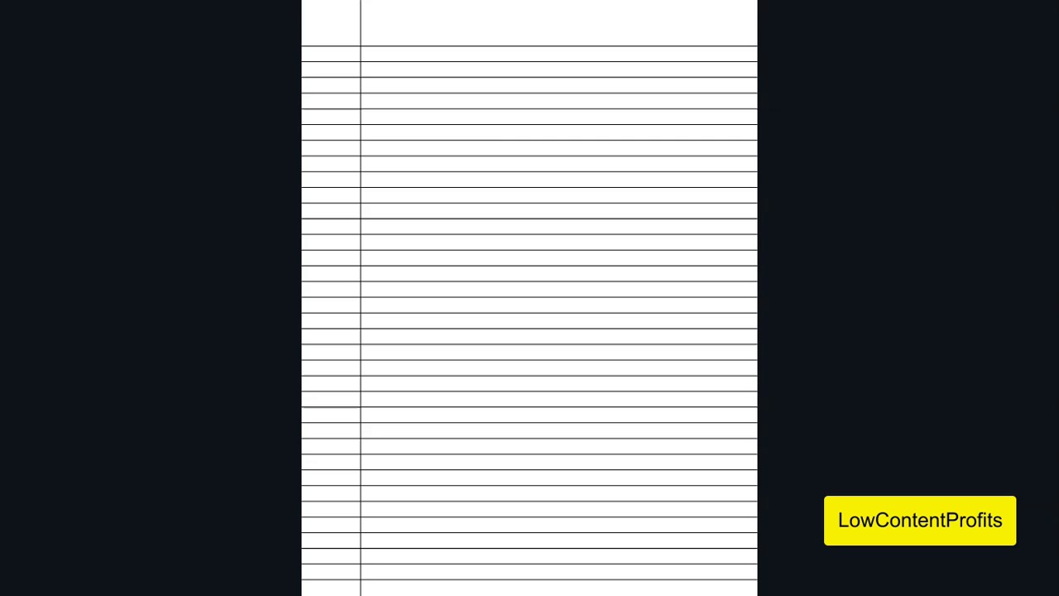
key(Escape)
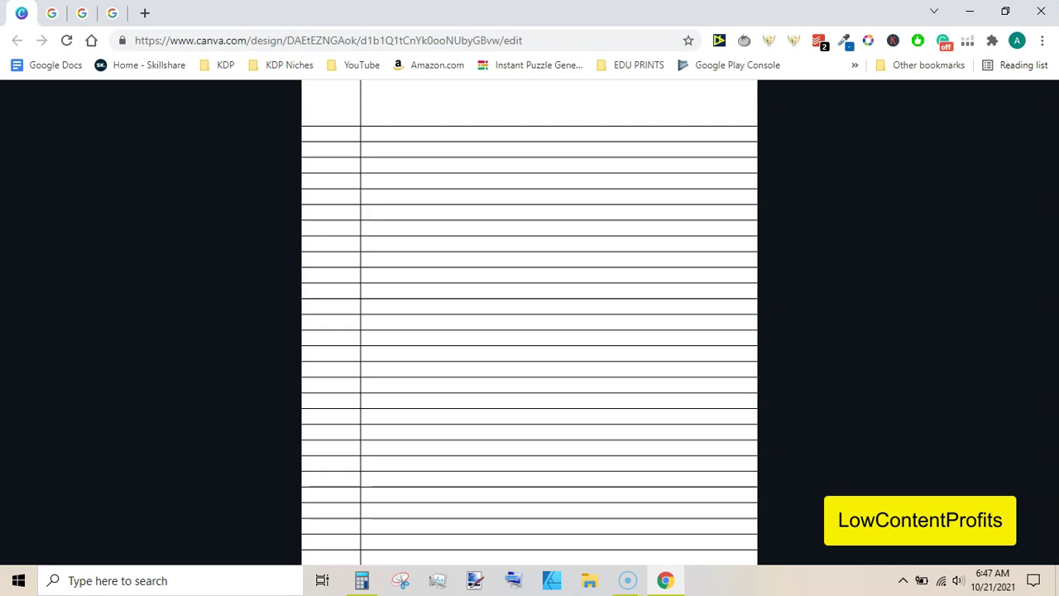
key(Escape)
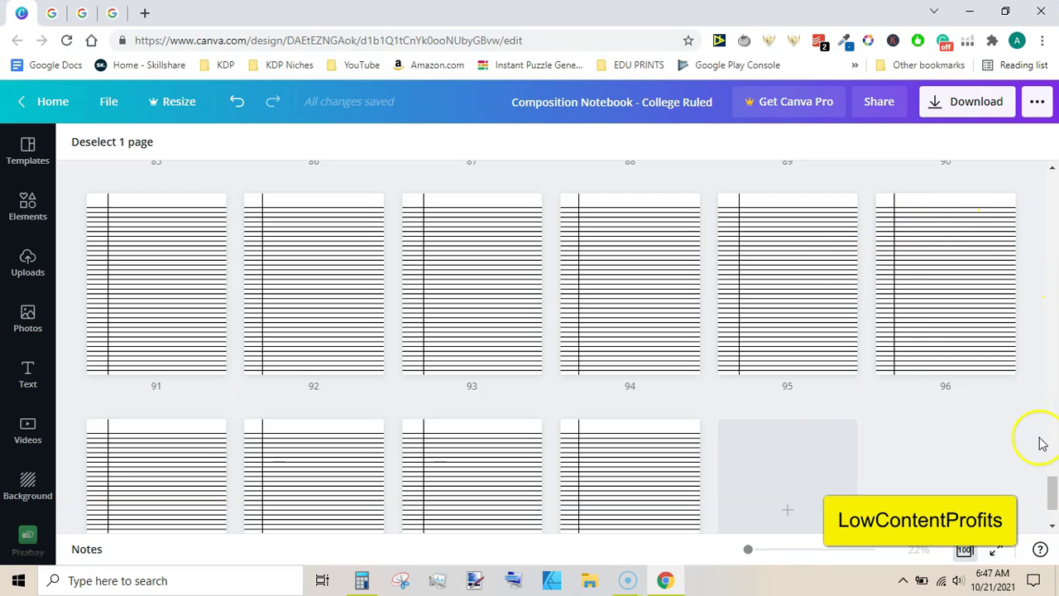
- Download all 100 pages as a PDF Print file without crop marks and bleed
click(977, 106)
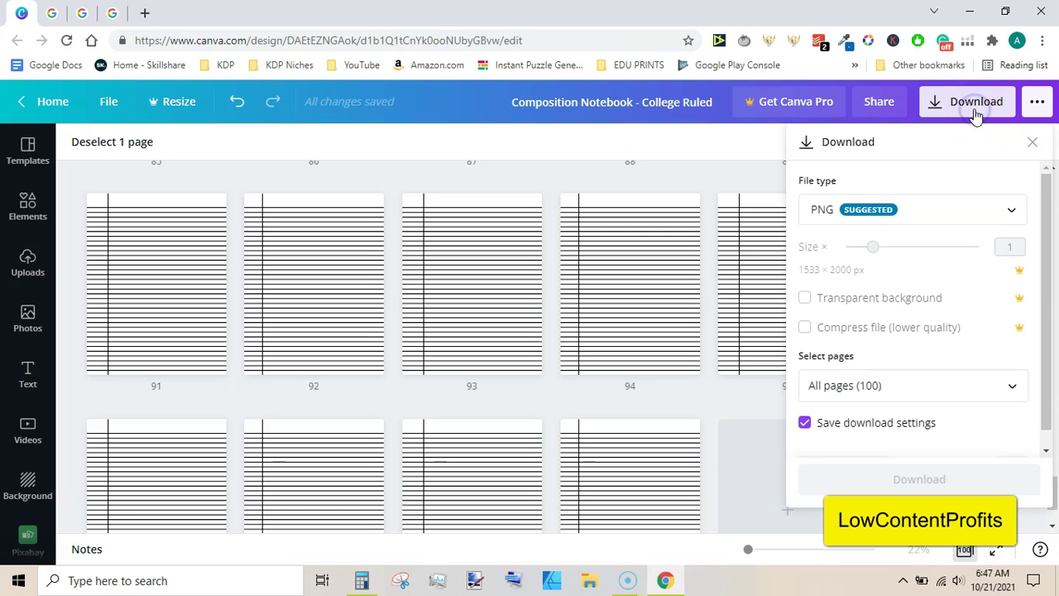
click(1029, 211)
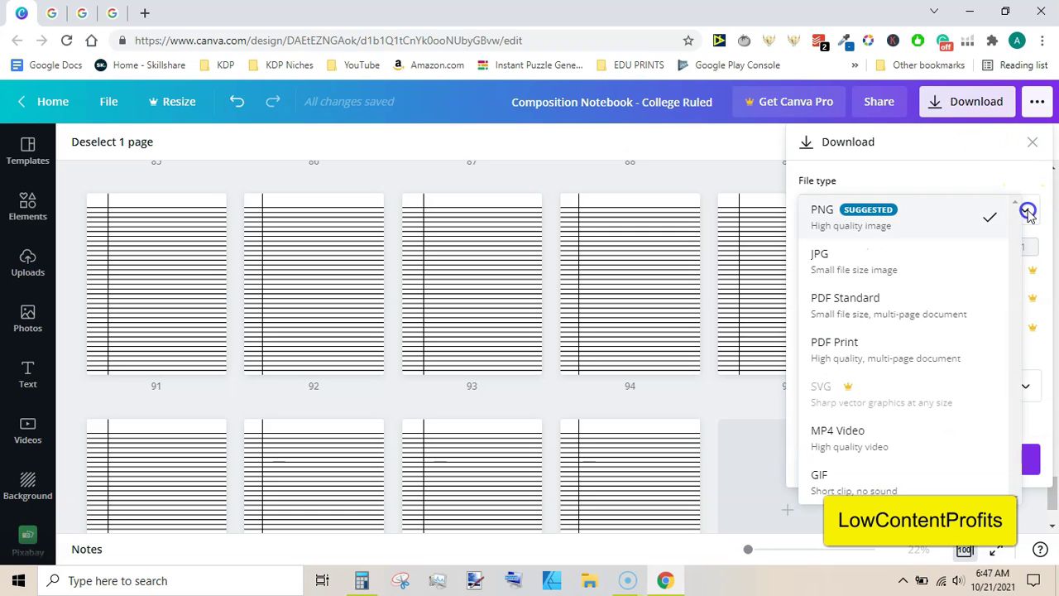
click(842, 353)
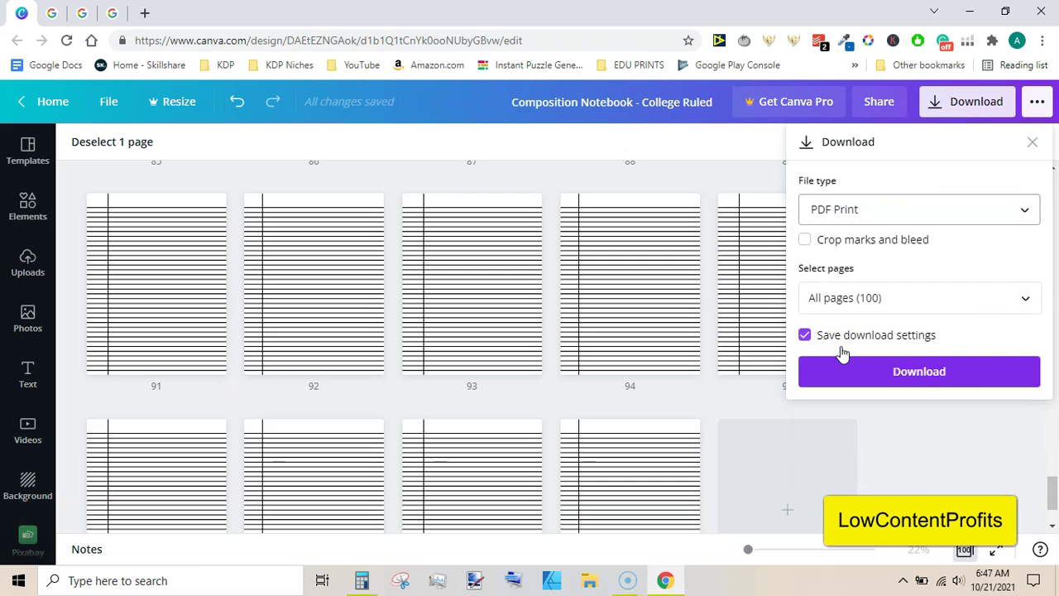
click(952, 377)
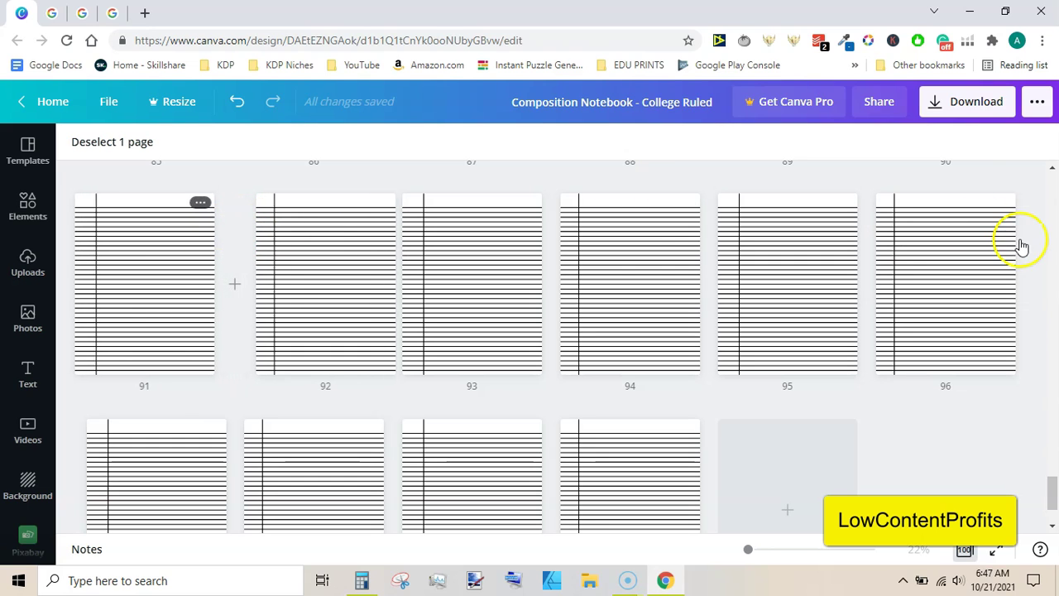
- Review the first notebook pages, the Google result for college ruled line spacing and both calculator results, and return to Canva
click(1053, 480)
drag(1052, 479, 1040, 105)
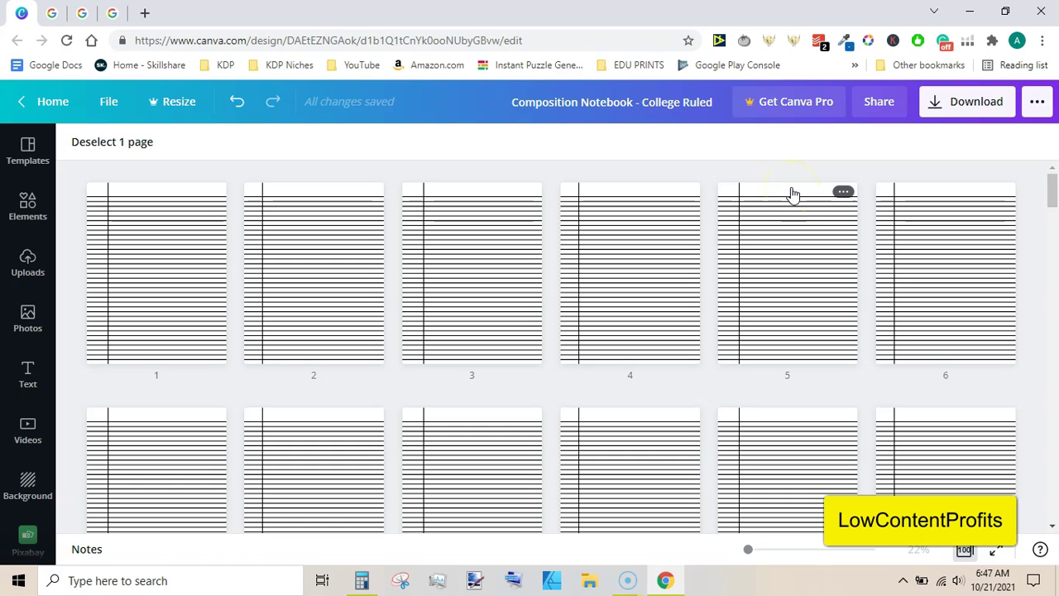
click(46, 13)
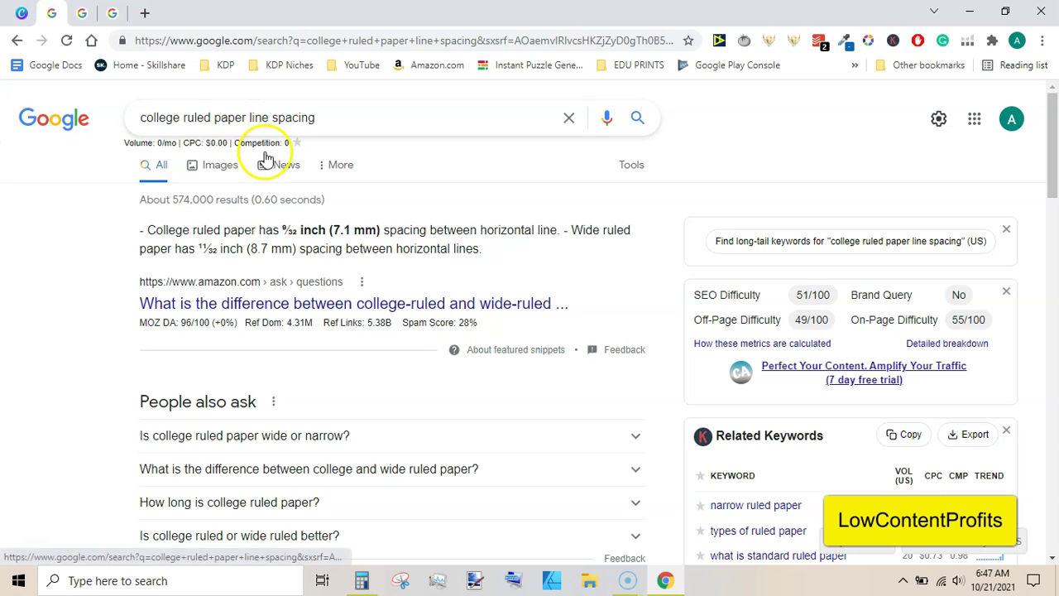
key(ctrl+Tab)
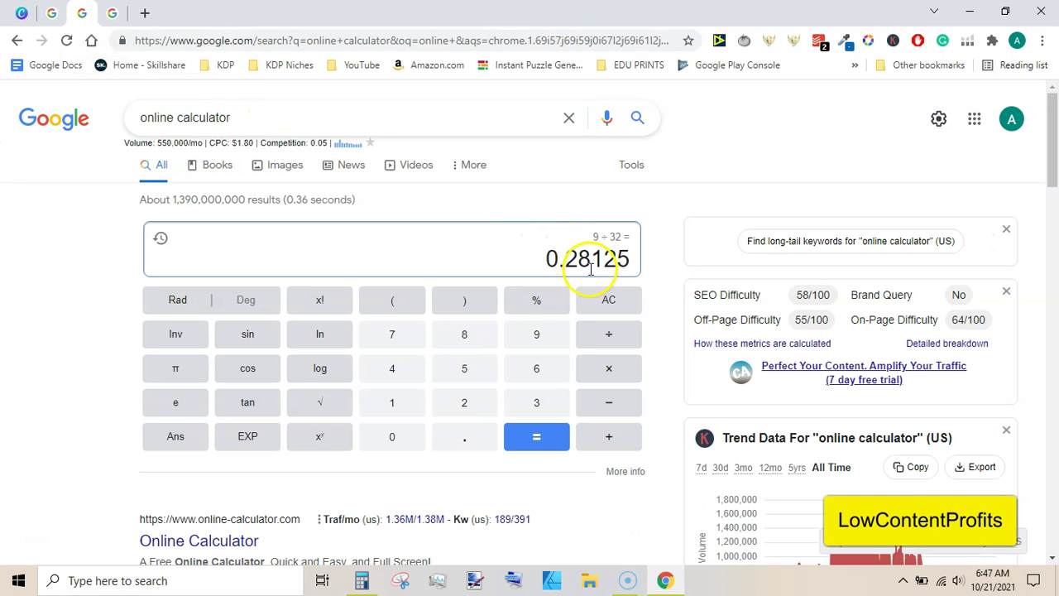
click(110, 12)
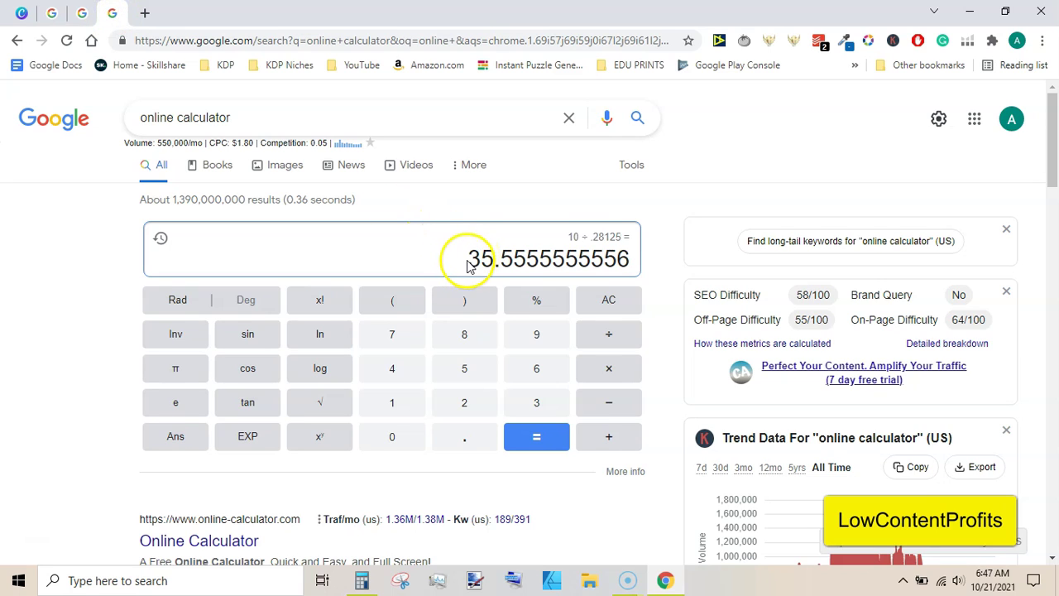
click(21, 12)
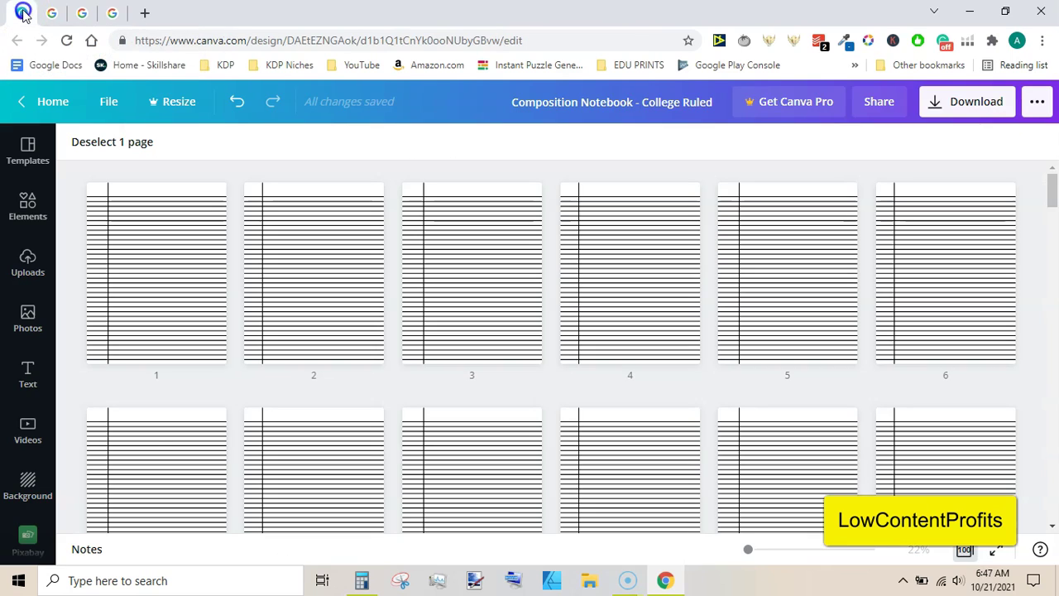